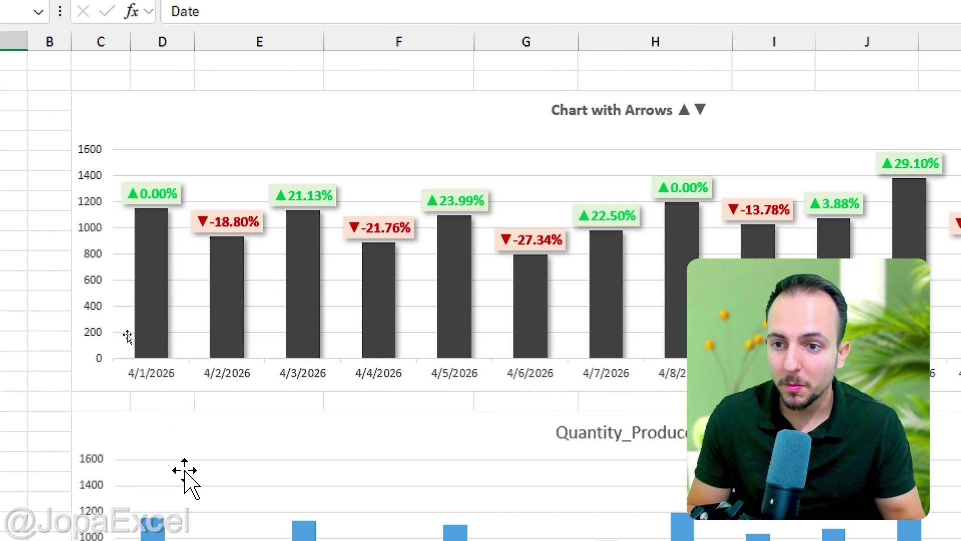
Step: Recalculate the workbook repeatedly to examine how the arrow labels and bars of both charts respond to new data
{"action": "key", "text": "F9"}
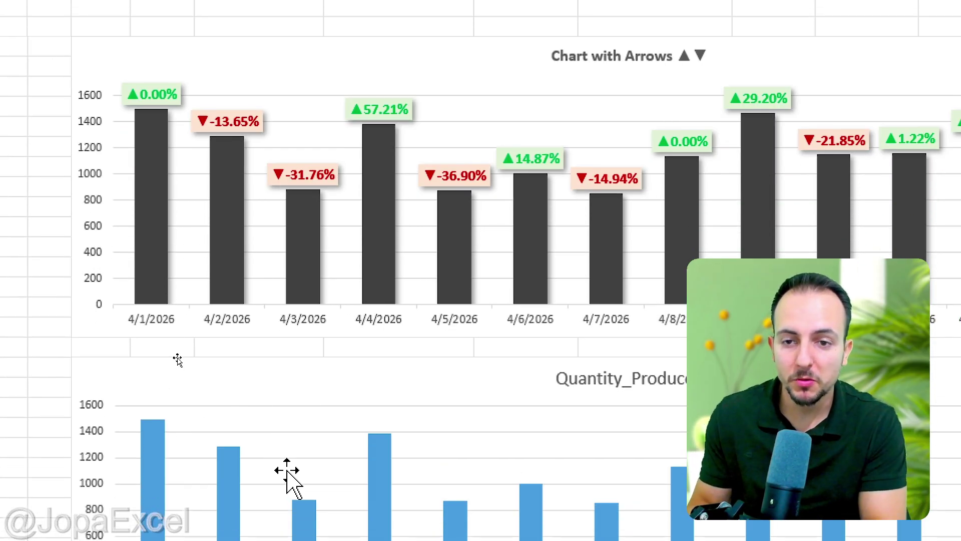
{"action": "key", "text": "F9"}
{"action": "key", "text": "F9"}
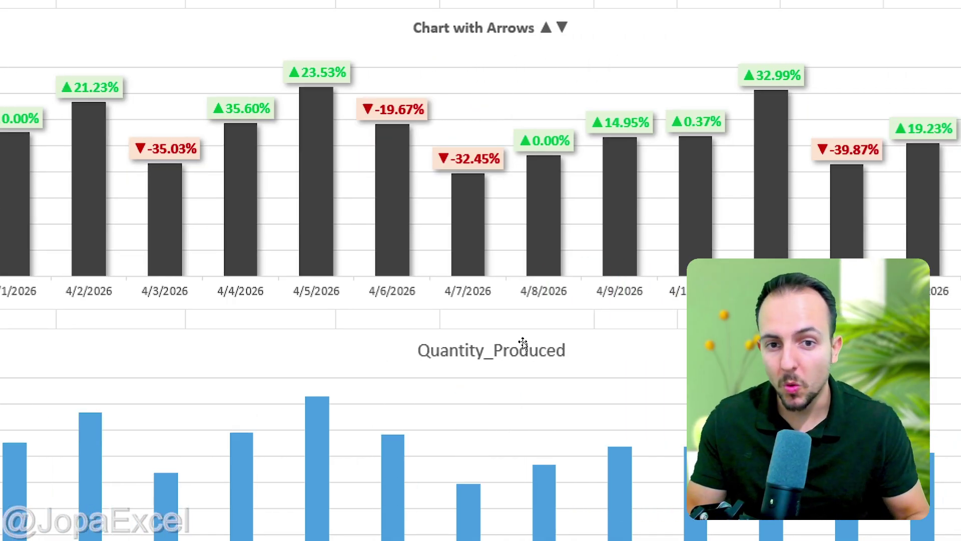
{"action": "key", "text": "F9"}
{"action": "key", "text": "F9"}
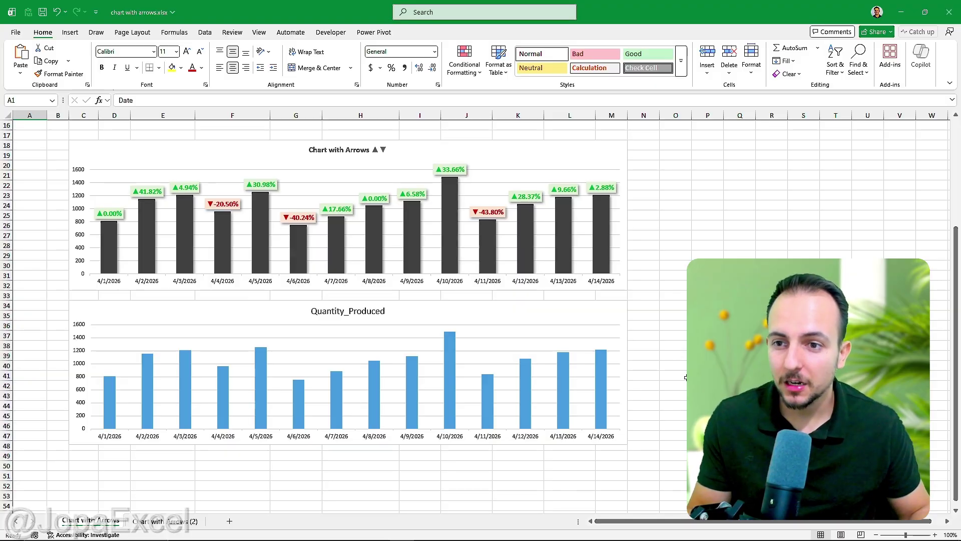
{"action": "key", "text": "F9"}
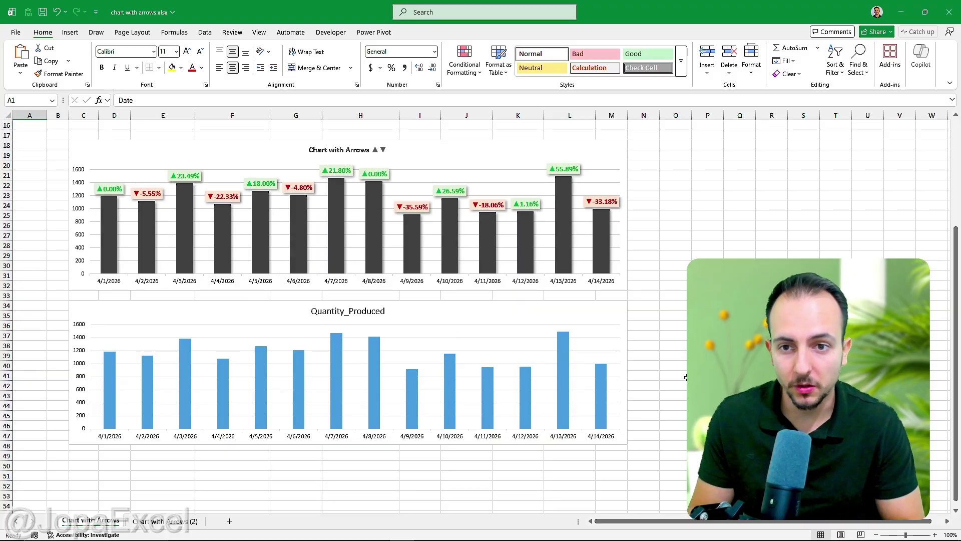
{"action": "key", "text": "F9"}
{"action": "key", "text": "F9"}
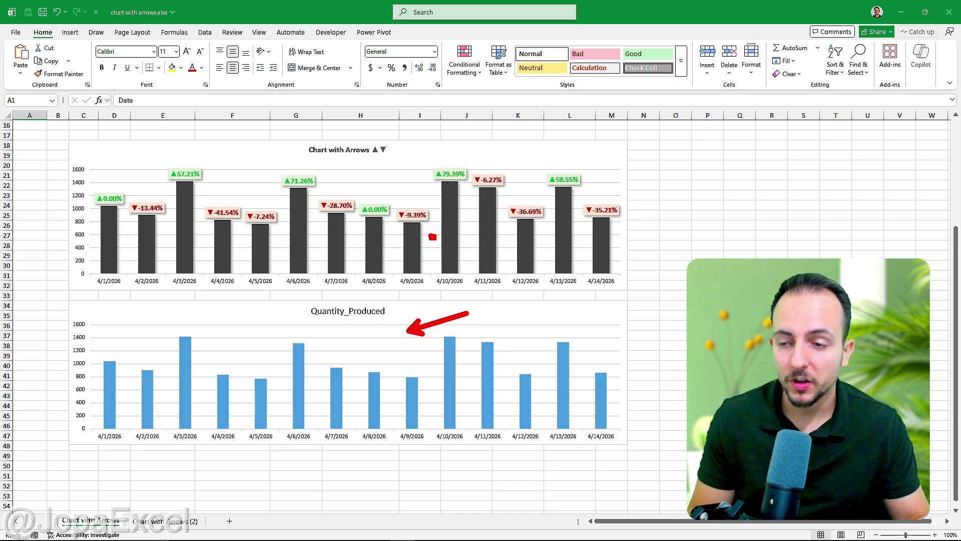
Step: Switch to the Chart with Arrows (2) sheet
{"action": "scroll", "coordinate": [278, 312], "scroll_direction": "up", "scroll_amount": 2}
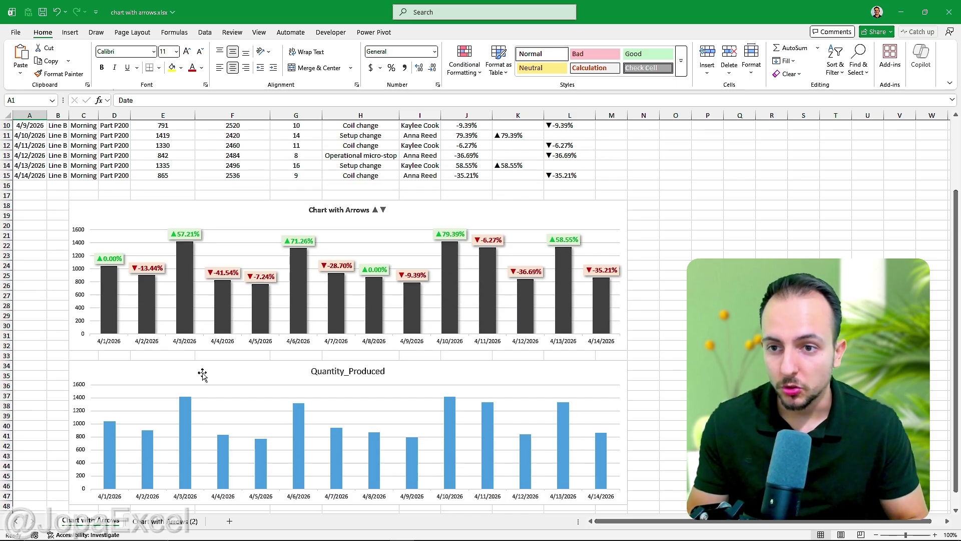
{"action": "scroll", "coordinate": [197, 384], "scroll_direction": "down", "scroll_amount": 1}
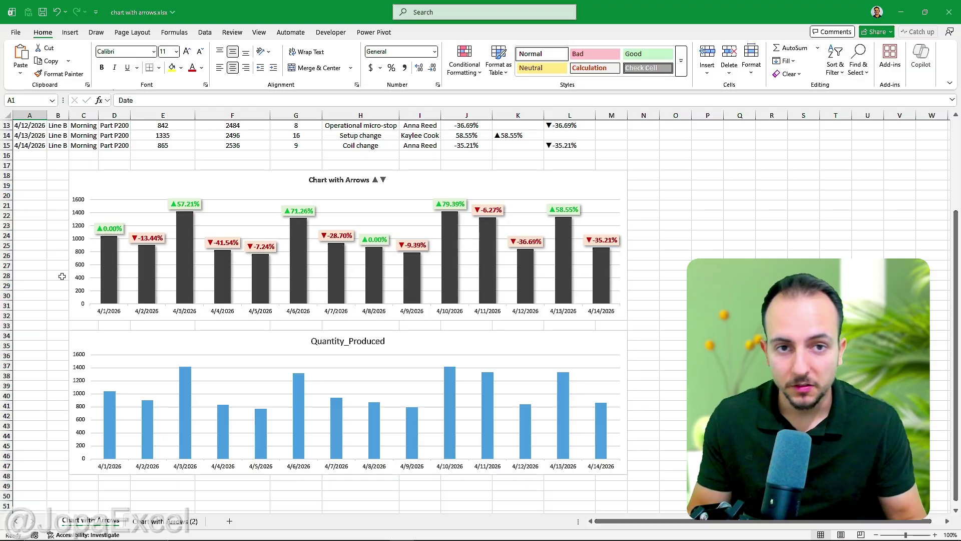
{"action": "scroll", "coordinate": [62, 277], "scroll_direction": "up", "scroll_amount": 4}
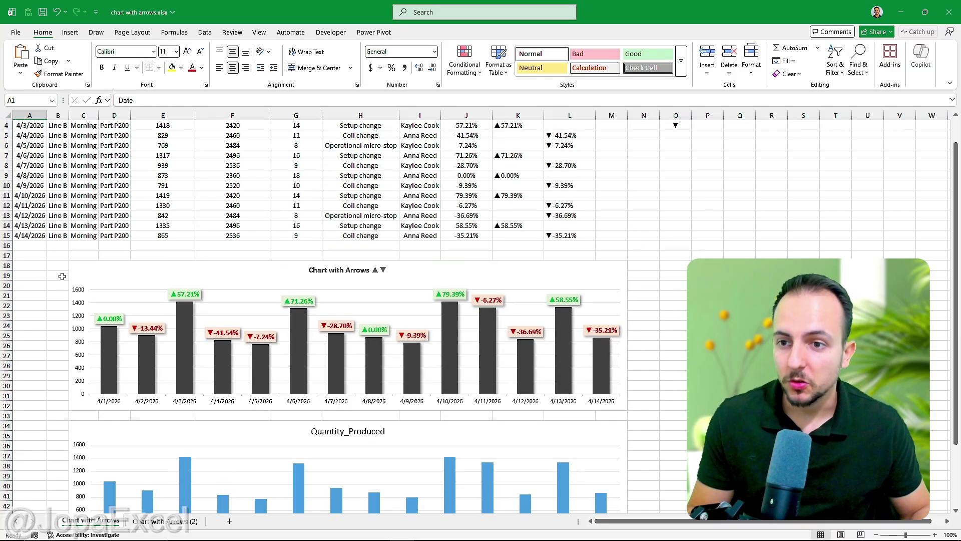
{"action": "left_click", "coordinate": [153, 520]}
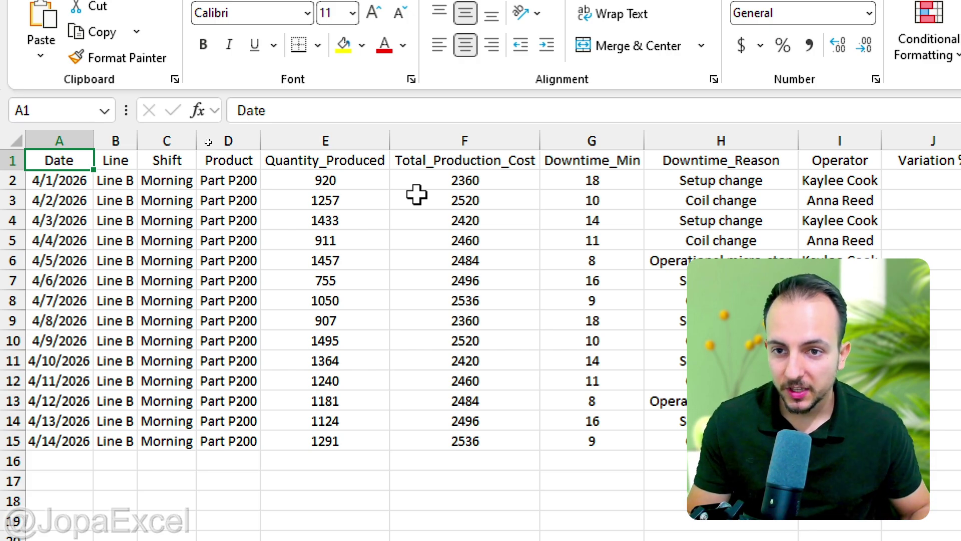
{"action": "left_click", "coordinate": [66, 138]}
{"action": "left_click", "coordinate": [359, 137], "text": "ctrl"}
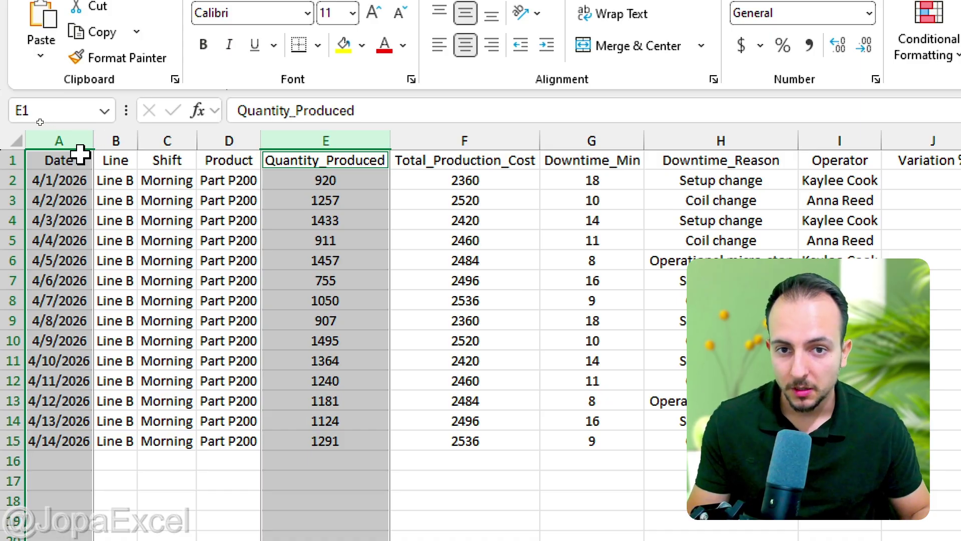
{"action": "left_click_drag", "start_coordinate": [78, 158], "coordinate": [76, 440]}
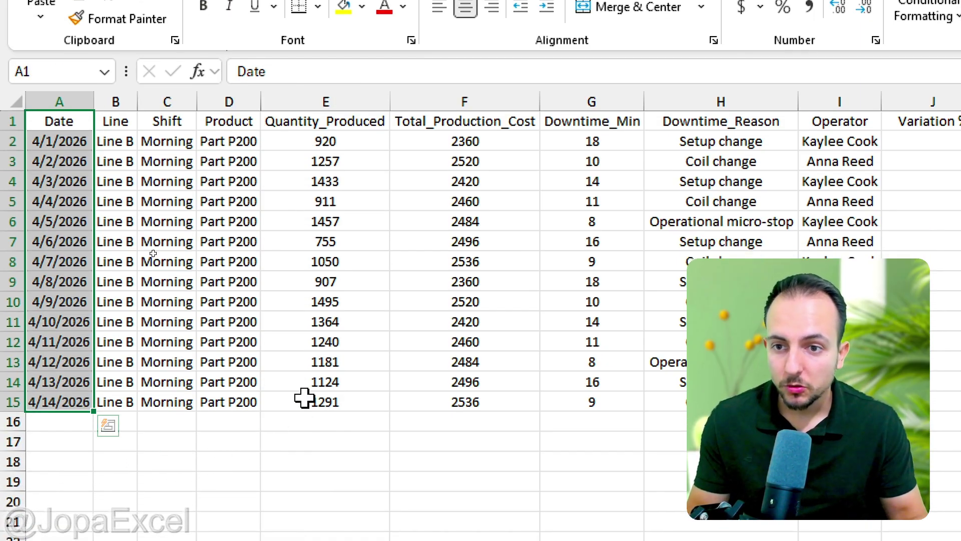
{"action": "left_click_drag", "start_coordinate": [326, 120], "coordinate": [326, 395]}
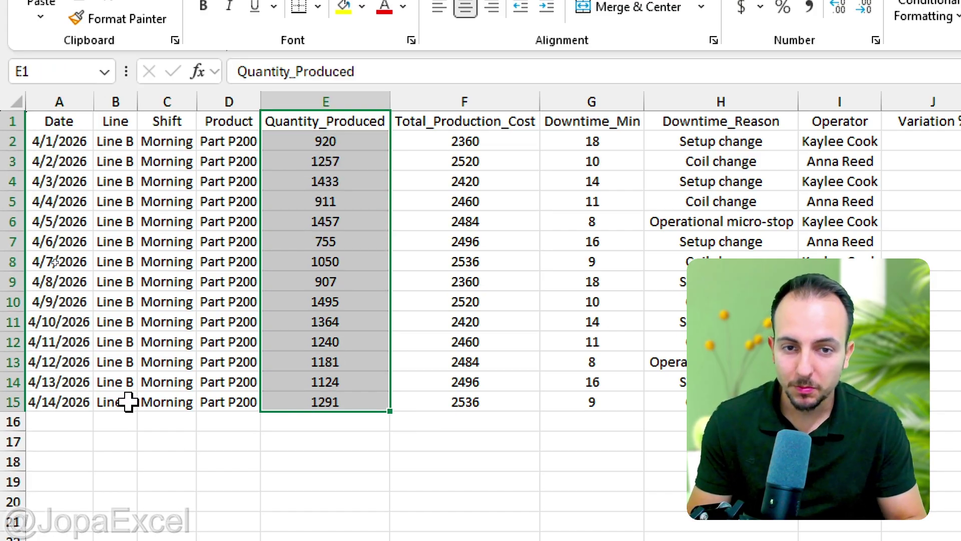
Step: Insert a clustered column chart from the Date and Quantity_Produced data in A1:A15 and E1:E15
{"action": "left_click_drag", "start_coordinate": [77, 400], "coordinate": [60, 122]}
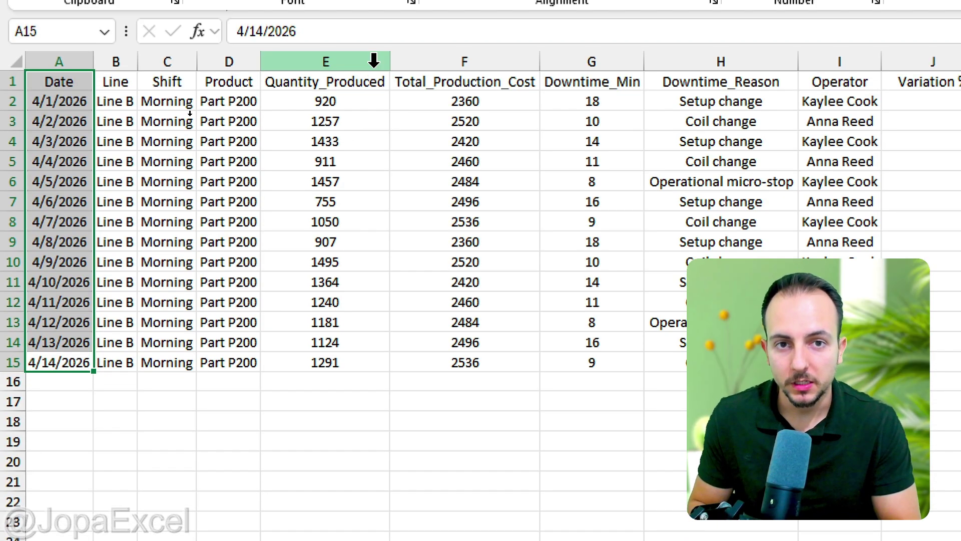
{"action": "key", "text": "ctrl+q"}
{"action": "key", "text": "Escape"}
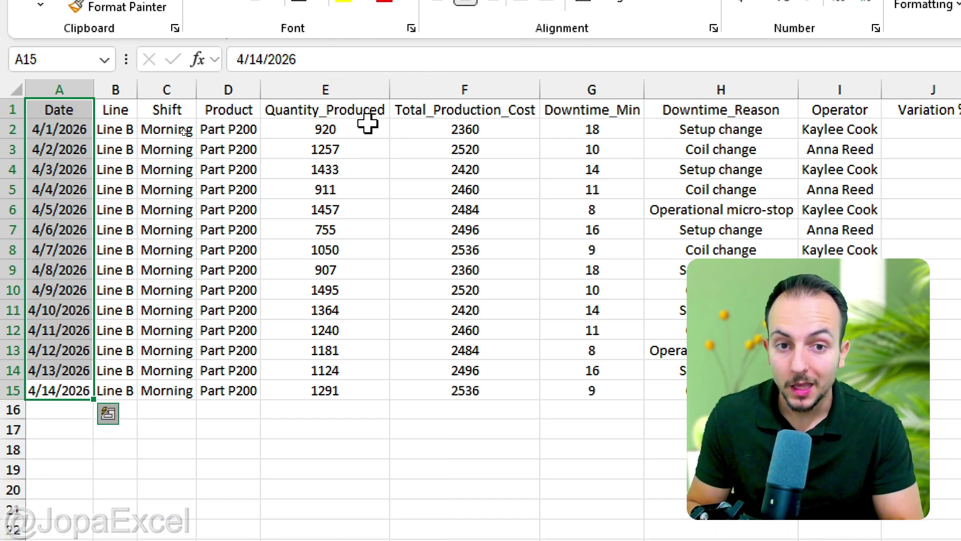
{"action": "left_click_drag", "start_coordinate": [337, 111], "coordinate": [337, 388]}
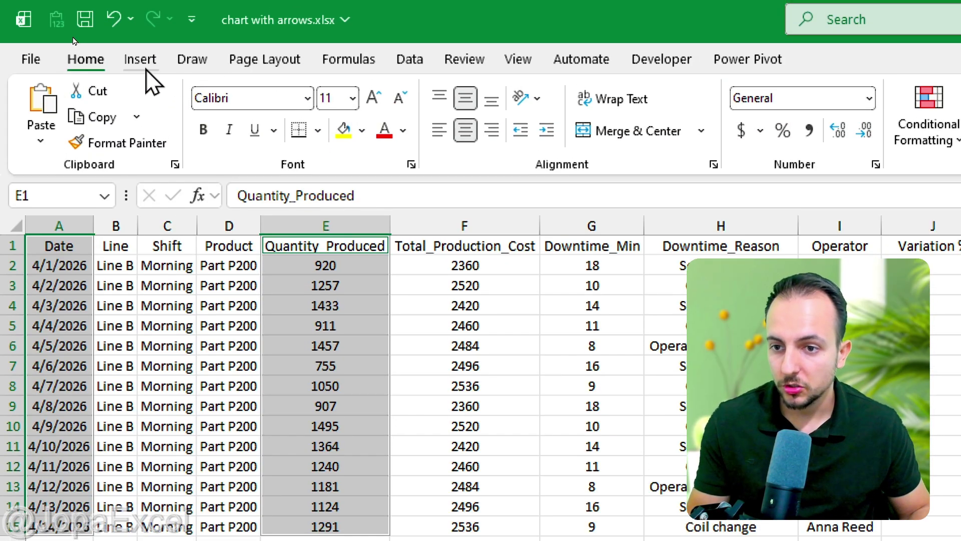
{"action": "left_click", "coordinate": [140, 59]}
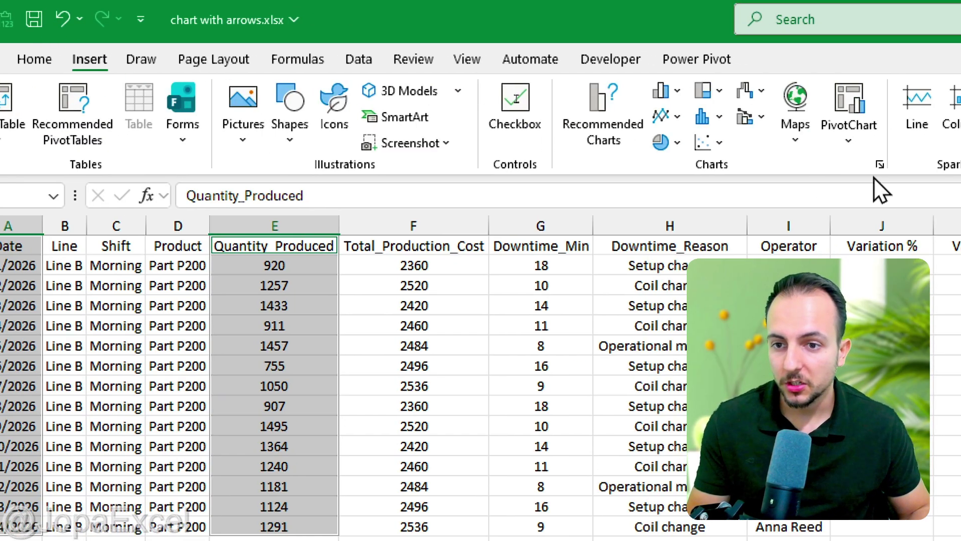
{"action": "left_click", "coordinate": [435, 91]}
{"action": "left_click", "coordinate": [449, 155]}
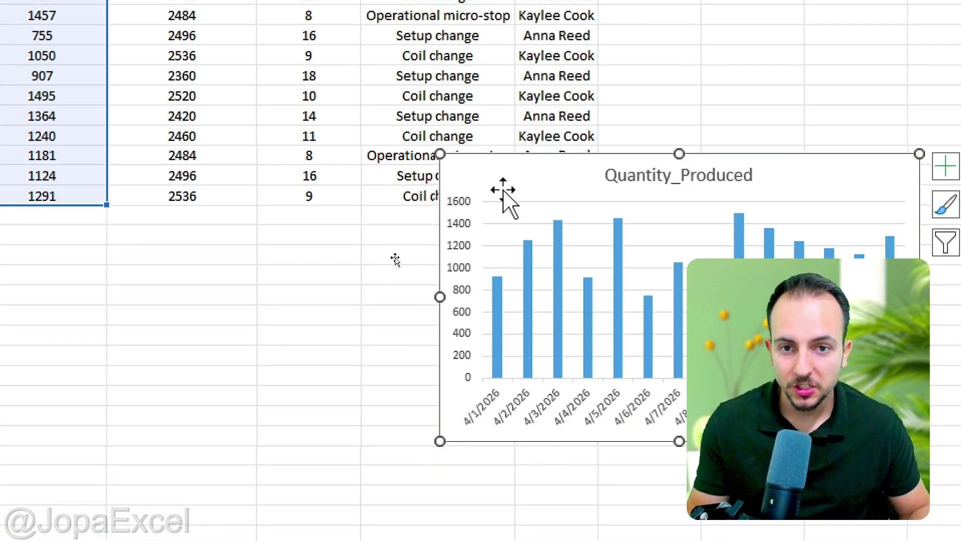
Step: Move the chart below the data table and enlarge it to span about rows 17 to 31, reaching the end of column L
{"action": "left_click_drag", "start_coordinate": [503, 190], "coordinate": [325, 163]}
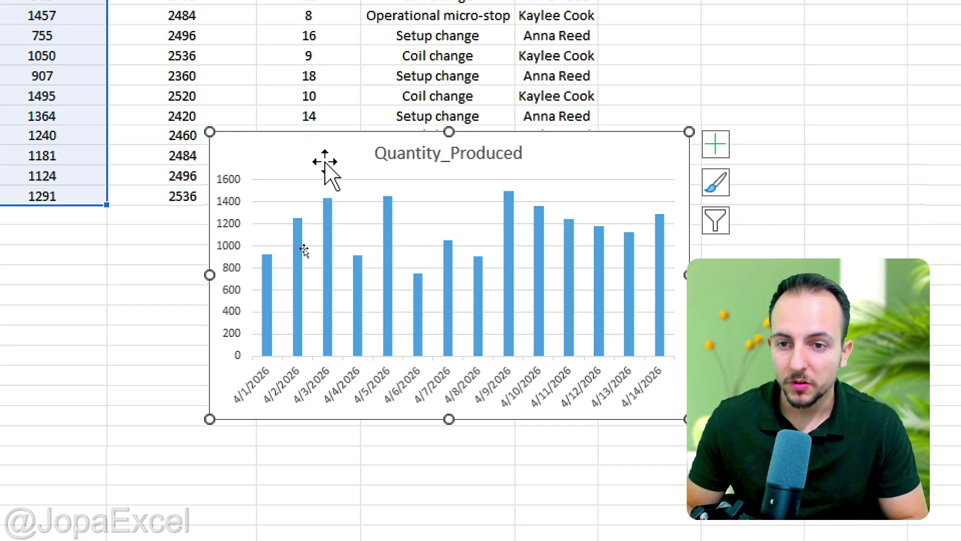
{"action": "left_click_drag", "start_coordinate": [326, 163], "coordinate": [172, 261]}
{"action": "left_click_drag", "start_coordinate": [536, 285], "coordinate": [960, 276]}
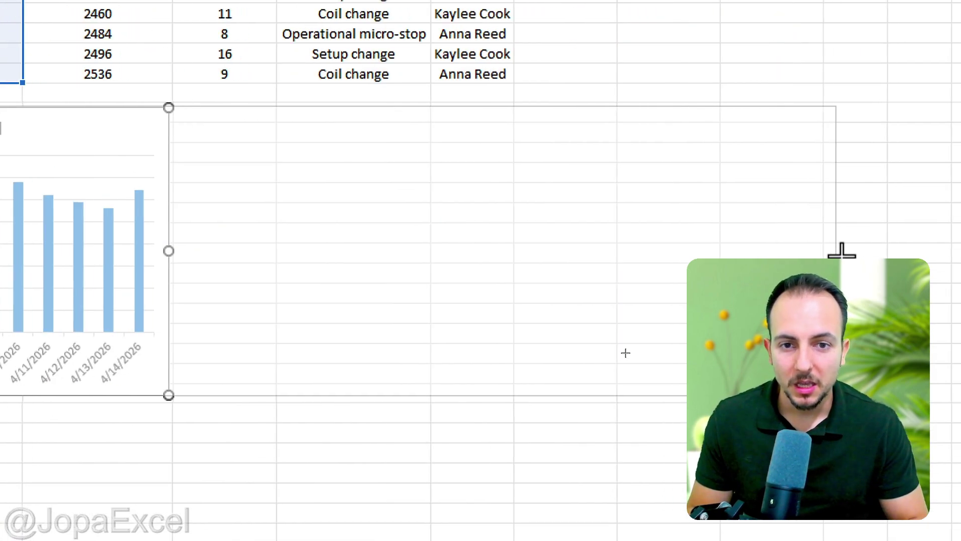
{"action": "left_click_drag", "start_coordinate": [736, 242], "coordinate": [748, 242]}
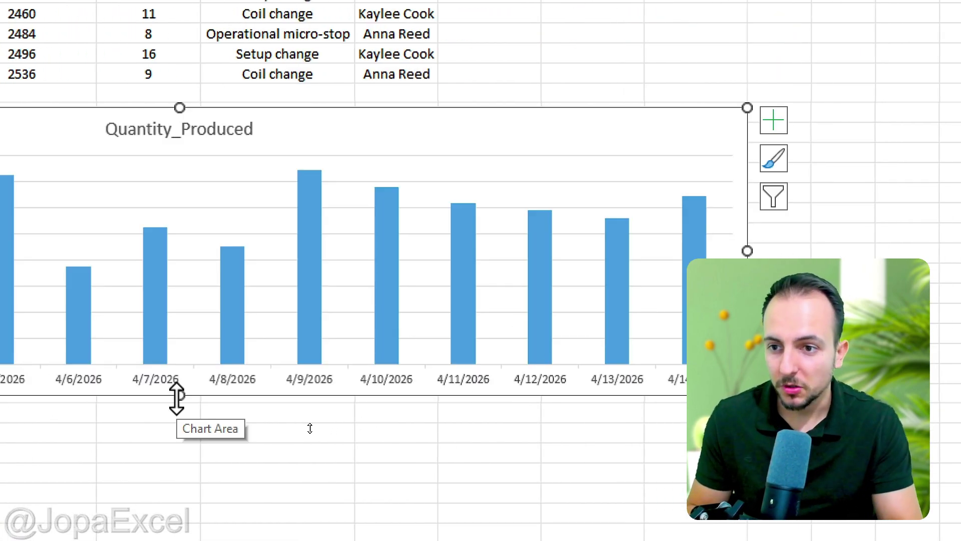
{"action": "left_click_drag", "start_coordinate": [177, 394], "coordinate": [191, 405]}
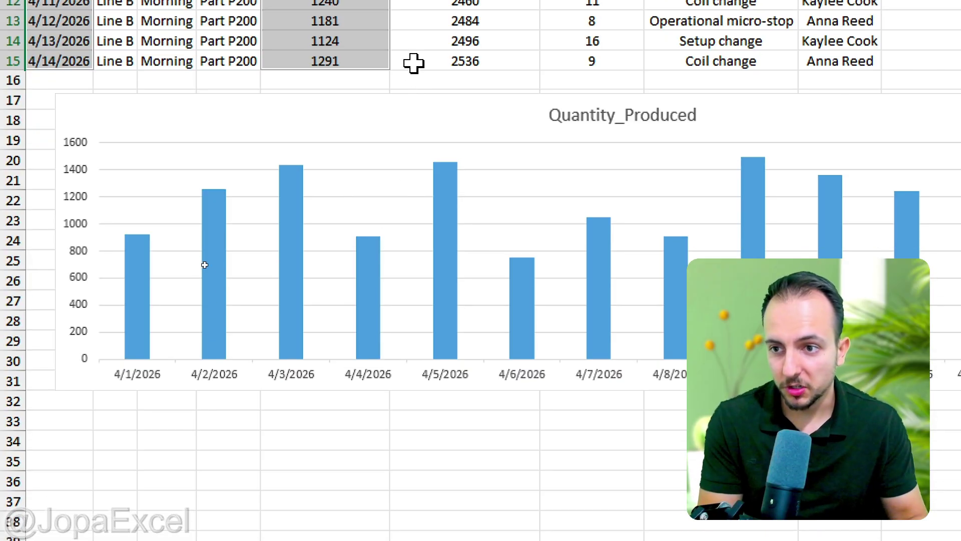
Step: Examine the Variation %, Variation + and Variation - columns and the arrow symbols beside them
{"action": "mouse_move", "coordinate": [450, 176]}
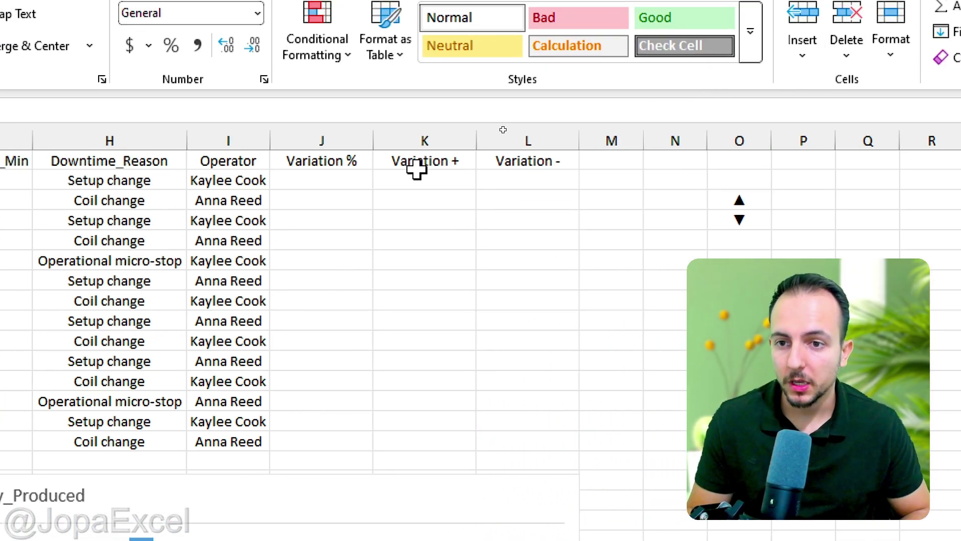
{"action": "left_click", "coordinate": [323, 180]}
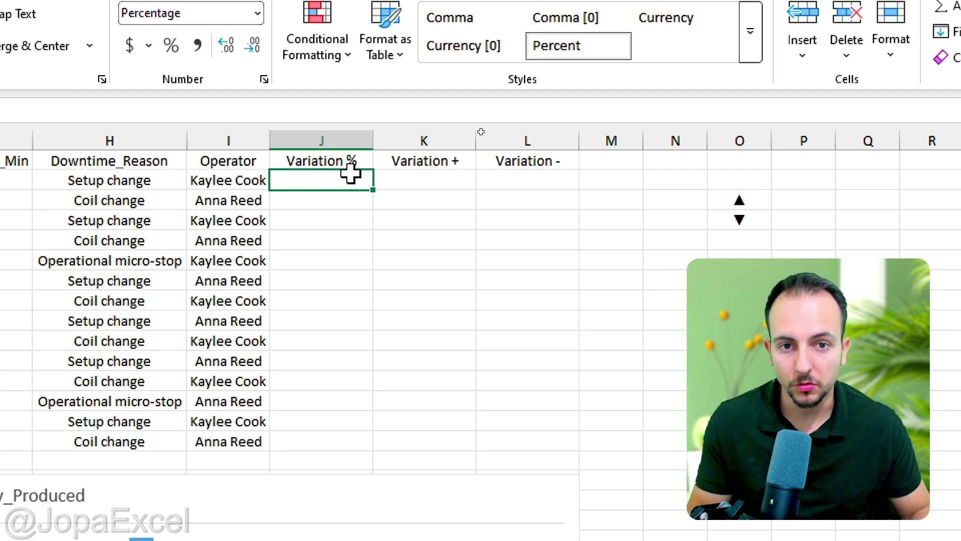
{"action": "left_click", "coordinate": [345, 159]}
{"action": "left_click", "coordinate": [342, 133]}
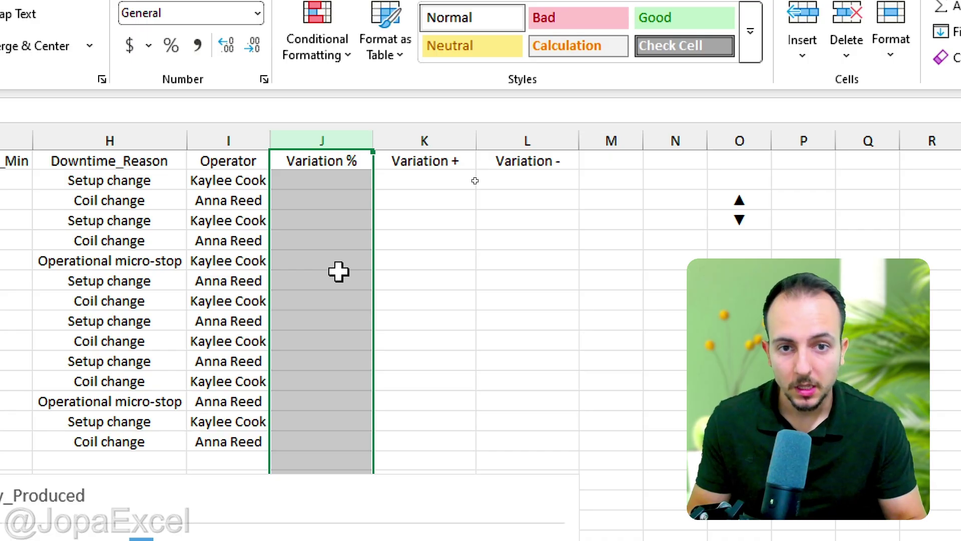
{"action": "left_click", "coordinate": [463, 133]}
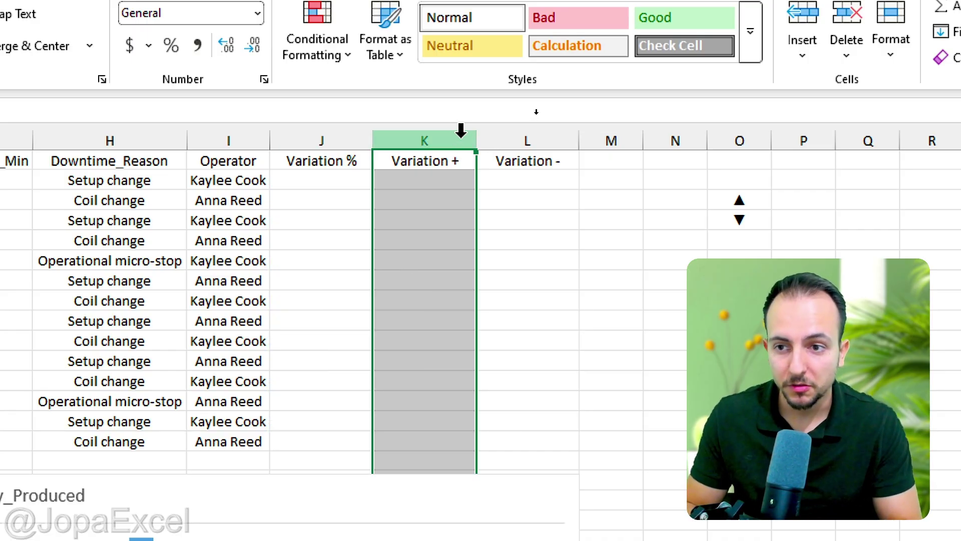
{"action": "left_click", "coordinate": [521, 133]}
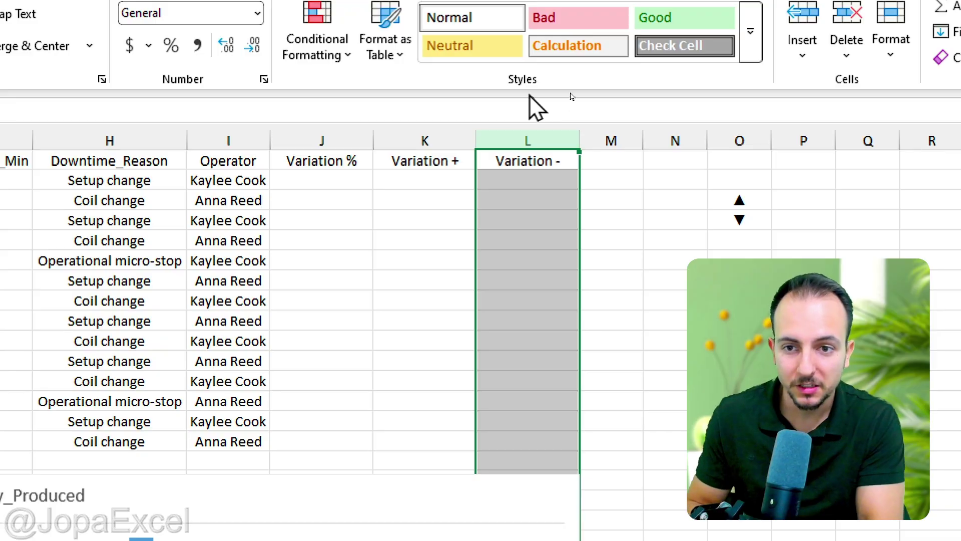
{"action": "left_click", "coordinate": [330, 132]}
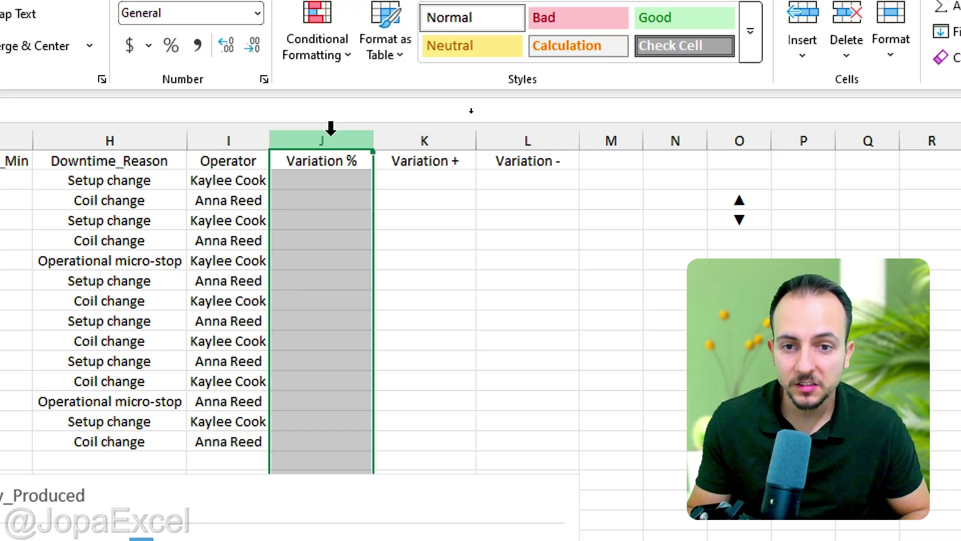
Step: Enter 0% as the first Variation % value in cell J2
{"action": "left_click", "coordinate": [343, 181]}
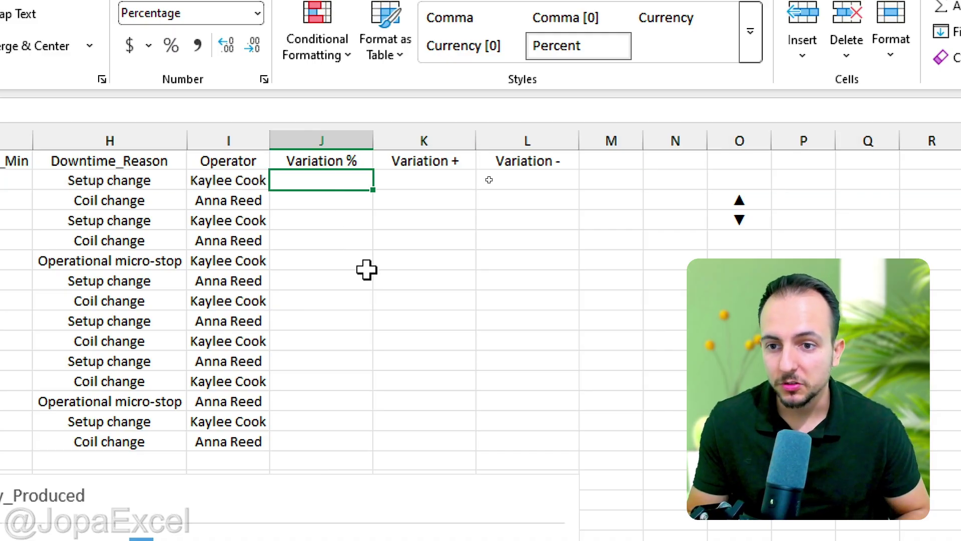
{"action": "type", "text": "0"}
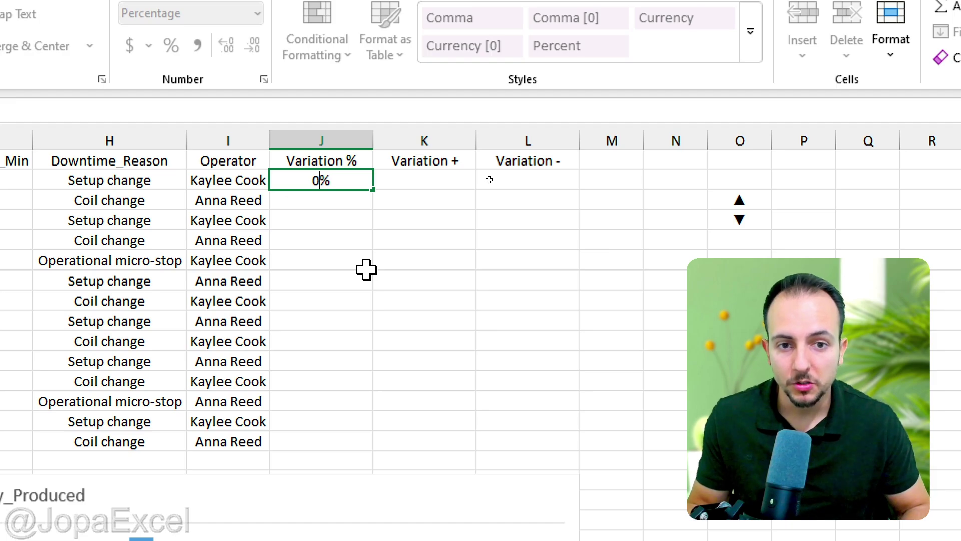
{"action": "type", "text": "000"}
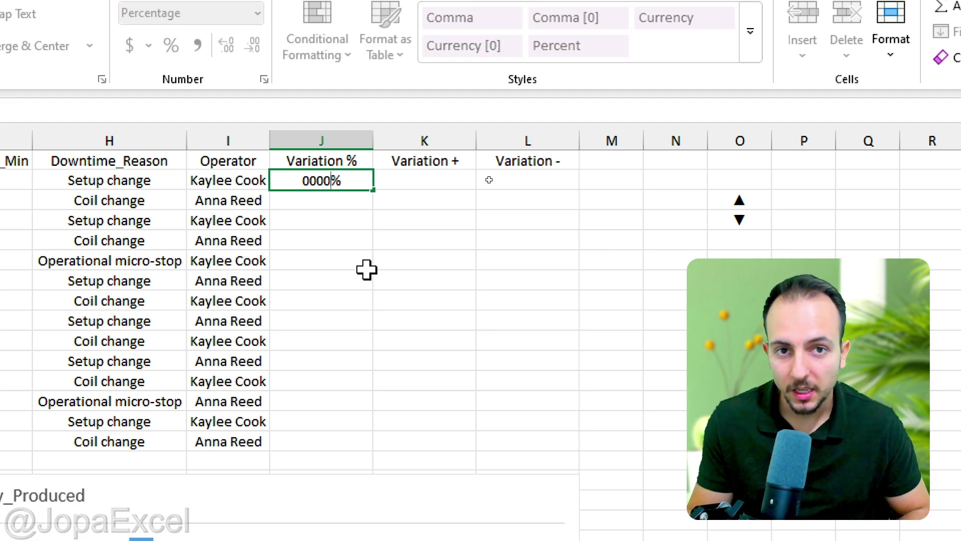
{"action": "key", "text": "Return"}
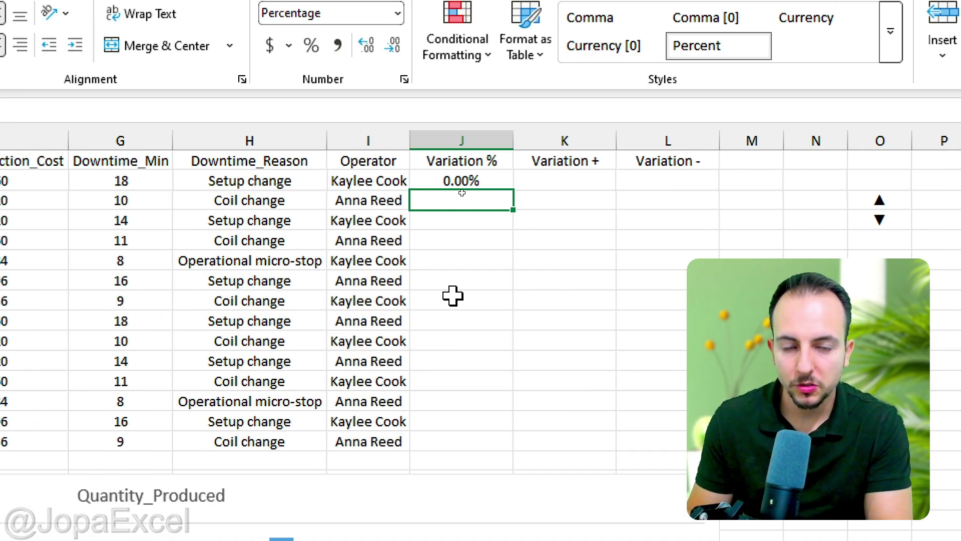
Step: Enter the formula =E3/E2 in cell J3 of the Variation % column
{"action": "type", "text": "="}
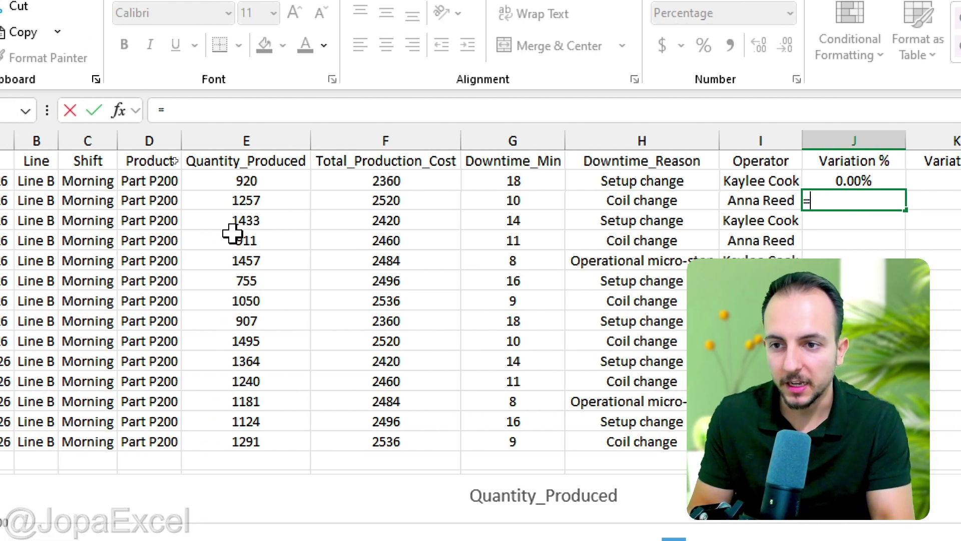
{"action": "left_click", "coordinate": [261, 199]}
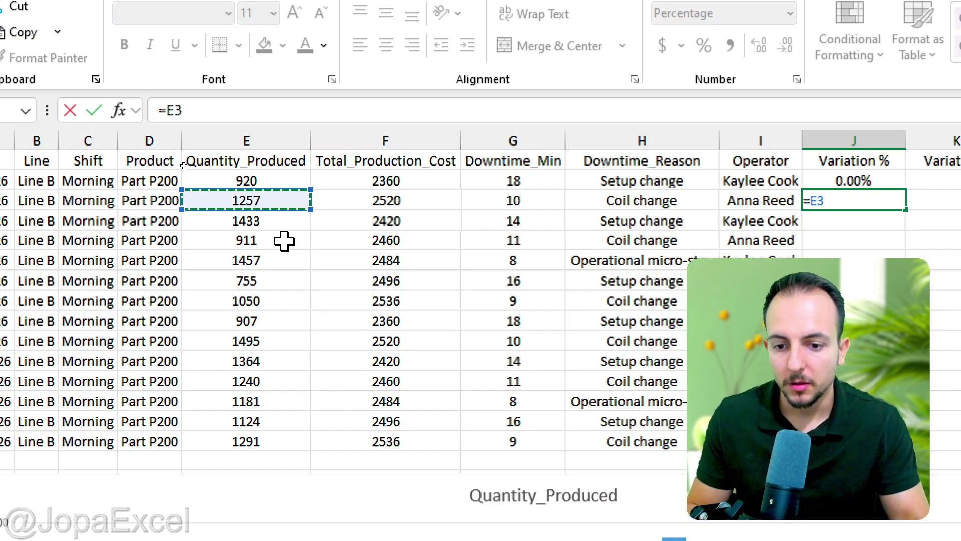
{"action": "type", "text": "/"}
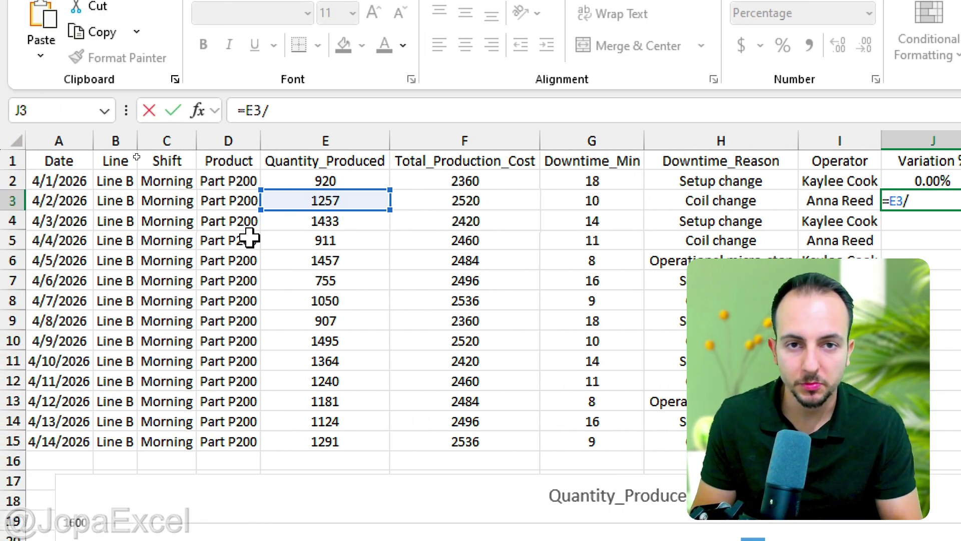
{"action": "left_click", "coordinate": [229, 180]}
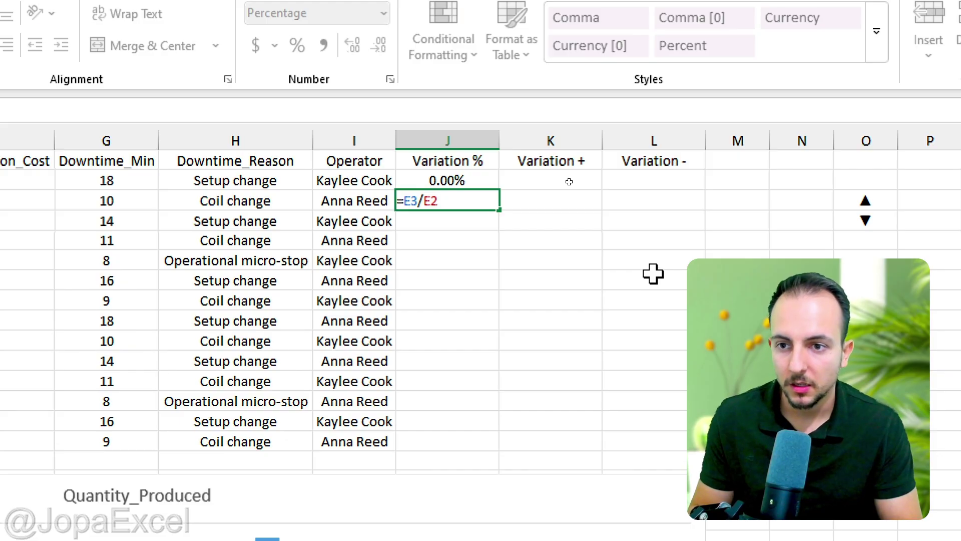
{"action": "key", "text": "Return"}
Step: Edit the formula in J3 to subtract 1 from the ratio
{"action": "left_click", "coordinate": [473, 201]}
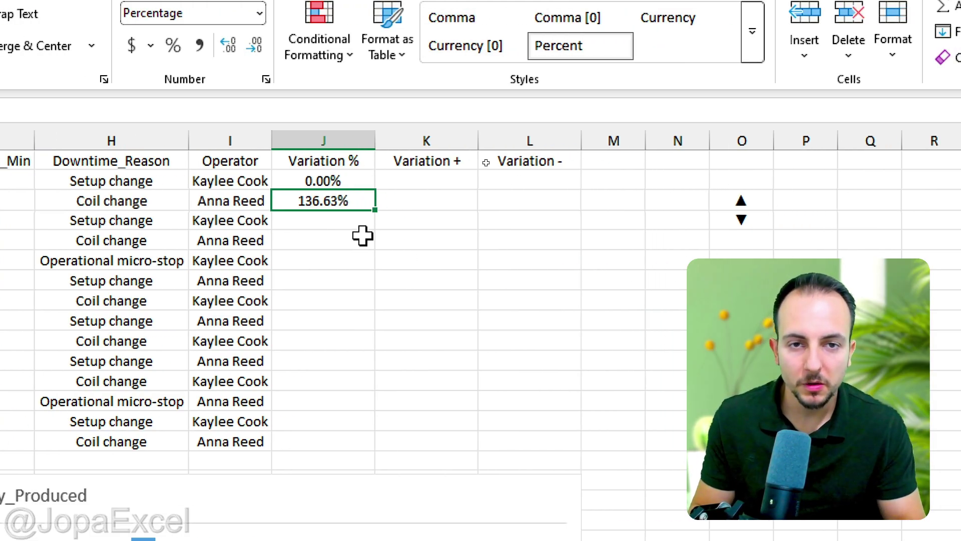
{"action": "double_click", "coordinate": [360, 198]}
{"action": "type", "text": "-"}
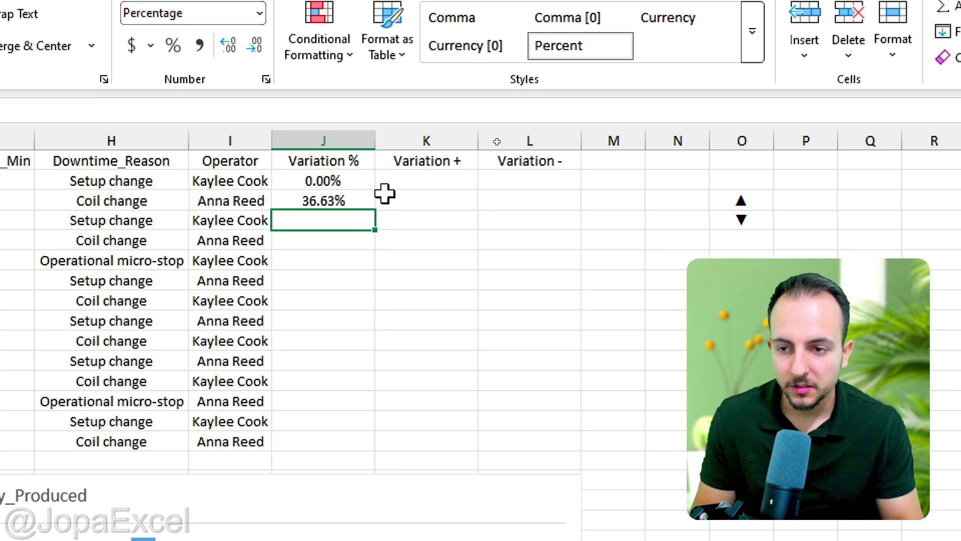
{"action": "left_click", "coordinate": [352, 197]}
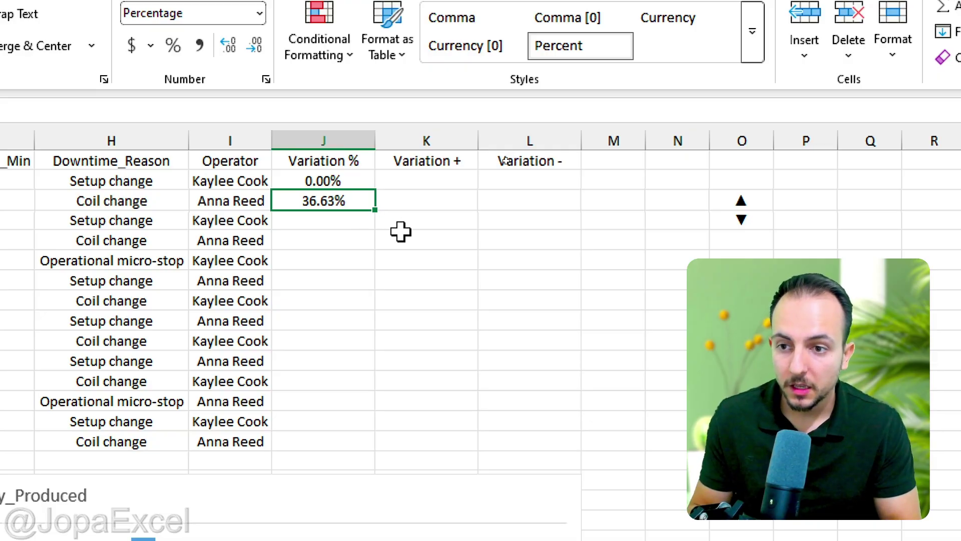
Step: Apply the Percentage number format to cells J2:L15
{"action": "left_click_drag", "start_coordinate": [353, 181], "coordinate": [555, 438]}
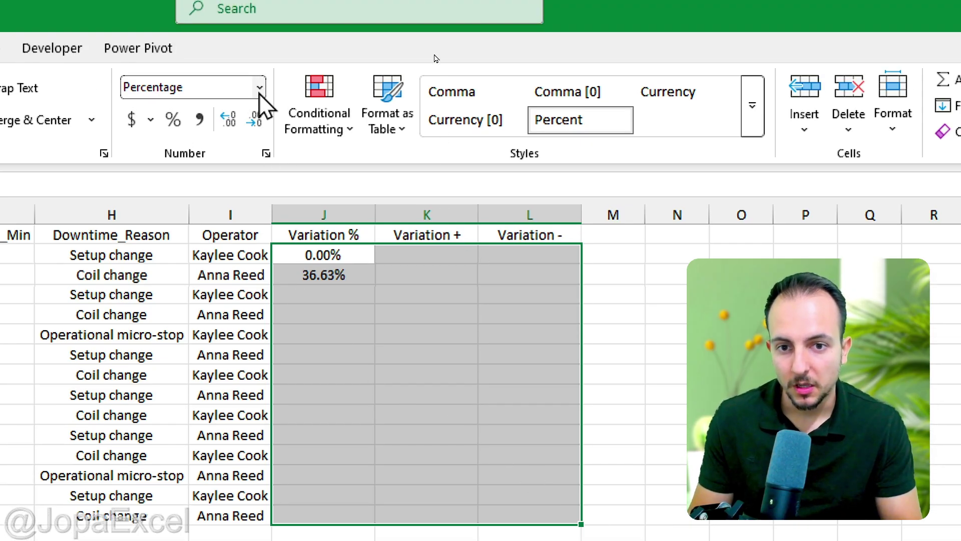
{"action": "left_click", "coordinate": [259, 17]}
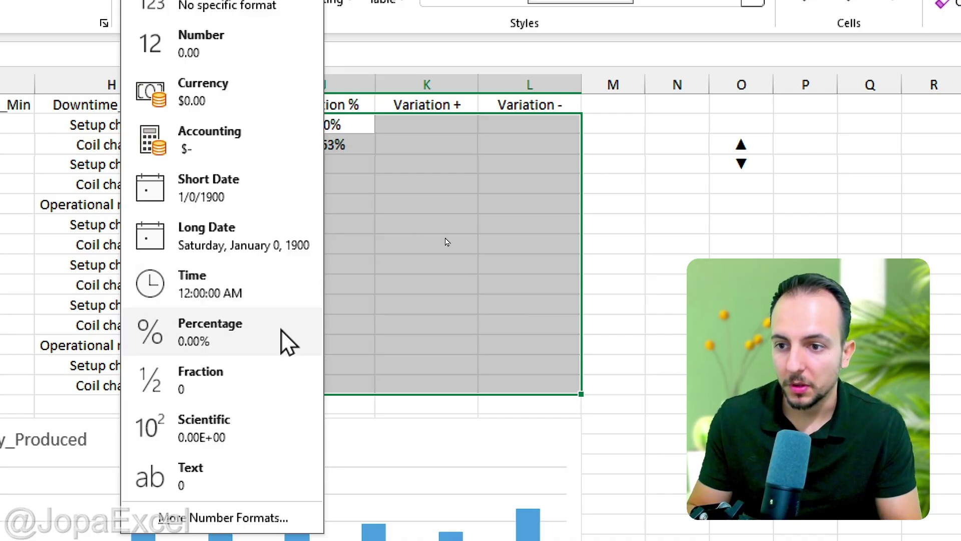
{"action": "left_click", "coordinate": [238, 346]}
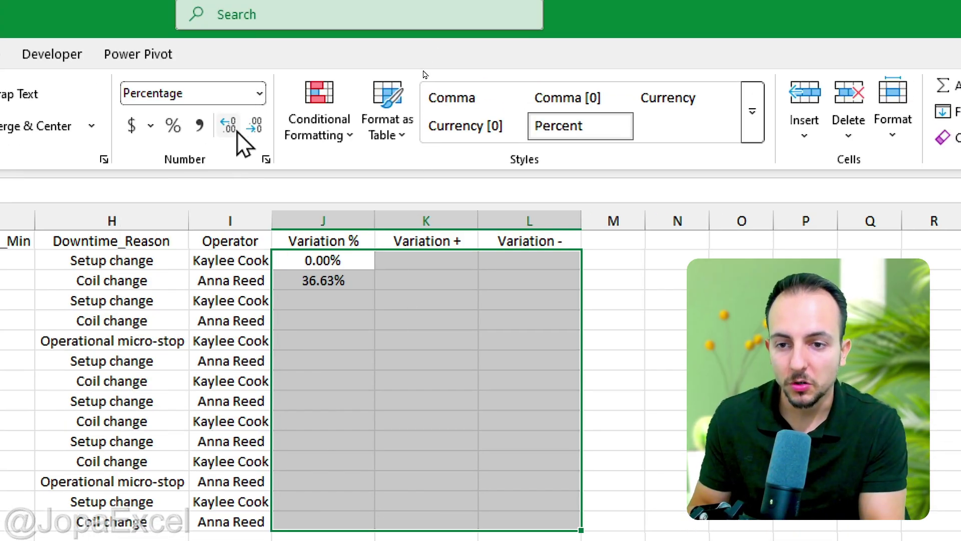
Step: Try increasing and decreasing the number of decimal places shown in cells J2:L15
{"action": "left_click", "coordinate": [237, 131]}
{"action": "left_click", "coordinate": [237, 131]}
{"action": "left_click", "coordinate": [238, 131]}
{"action": "left_click", "coordinate": [261, 132]}
{"action": "left_click", "coordinate": [260, 132]}
{"action": "left_click", "coordinate": [261, 131]}
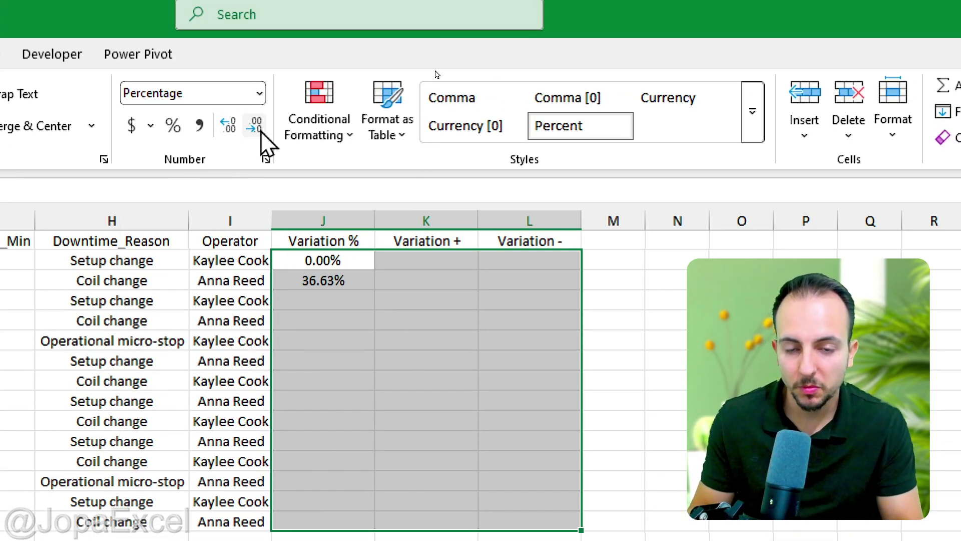
{"action": "left_click", "coordinate": [261, 131]}
{"action": "left_click", "coordinate": [261, 131]}
{"action": "left_click", "coordinate": [234, 131]}
{"action": "left_click", "coordinate": [234, 131]}
{"action": "left_click", "coordinate": [234, 131]}
{"action": "left_click", "coordinate": [246, 130]}
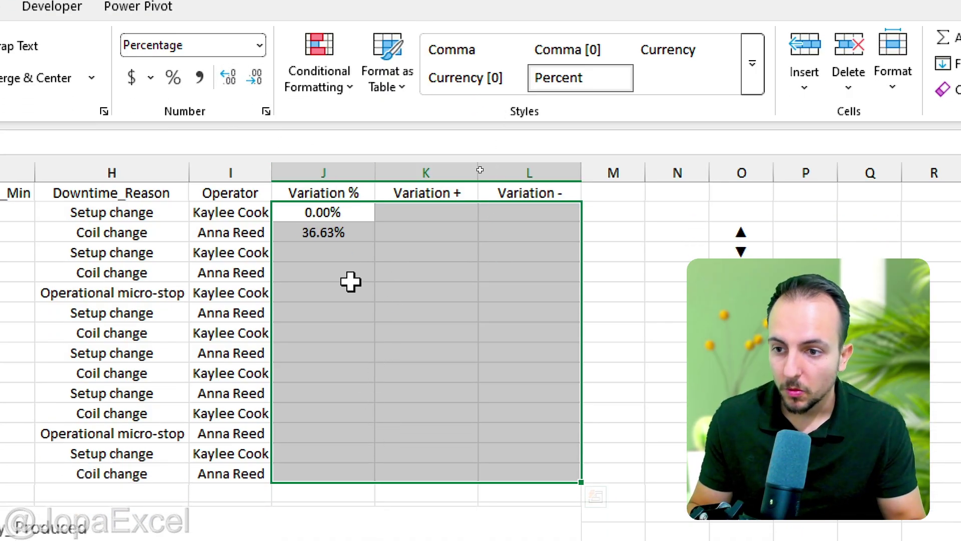
Step: Fill the Variation % formula from J3 down to J15
{"action": "left_click", "coordinate": [337, 254]}
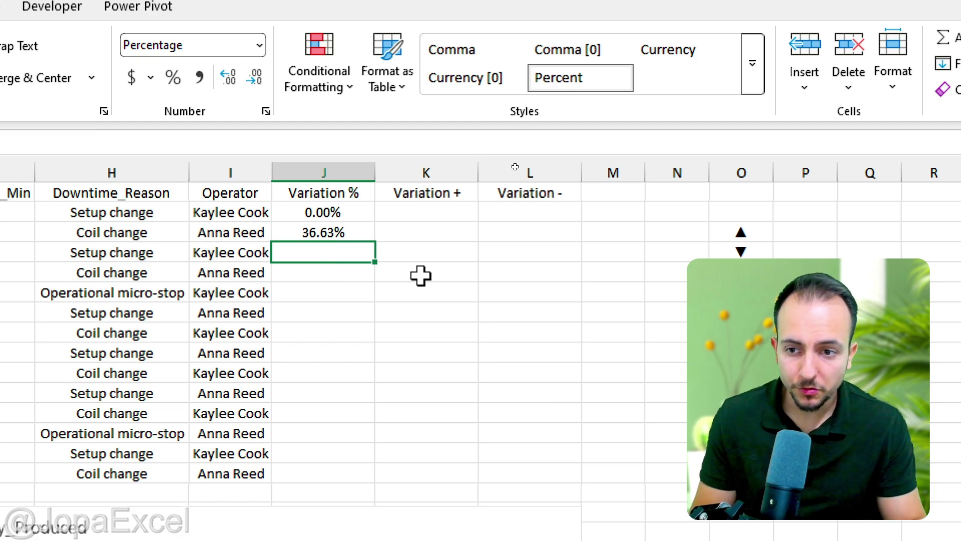
{"action": "left_click", "coordinate": [369, 239]}
{"action": "mouse_move", "coordinate": [382, 249]}
{"action": "left_mouse_down"}
{"action": "mouse_move", "coordinate": [357, 237]}
{"action": "mouse_move", "coordinate": [370, 261]}
{"action": "mouse_move", "coordinate": [369, 330]}
{"action": "mouse_move", "coordinate": [393, 308]}
{"action": "left_mouse_up"}
{"action": "key", "text": "Escape"}
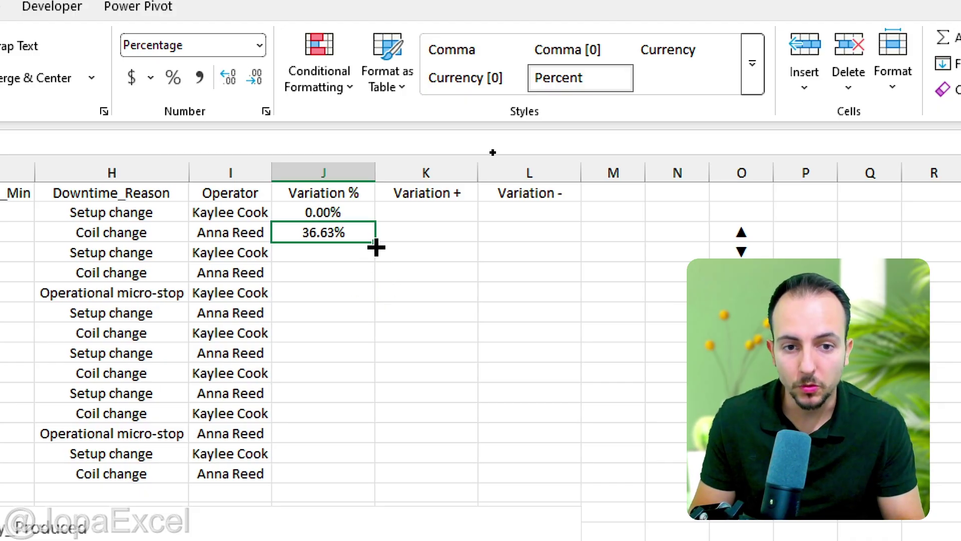
{"action": "left_click_drag", "start_coordinate": [375, 243], "coordinate": [378, 479]}
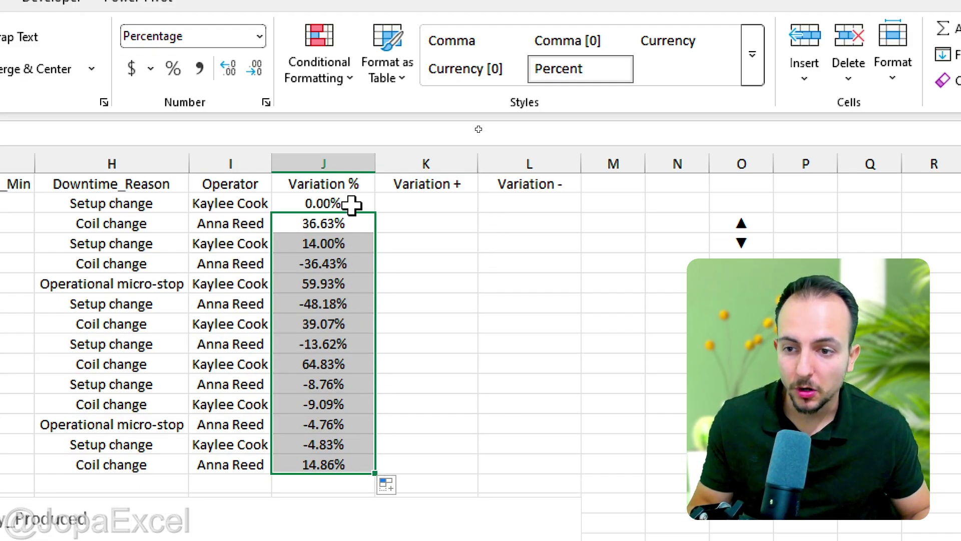
Step: Examine the Variation + and Variation - columns, the arrow labels on the finished example chart, and the arrow symbols in O3 and O4
{"action": "key", "text": "ctrl+Up"}
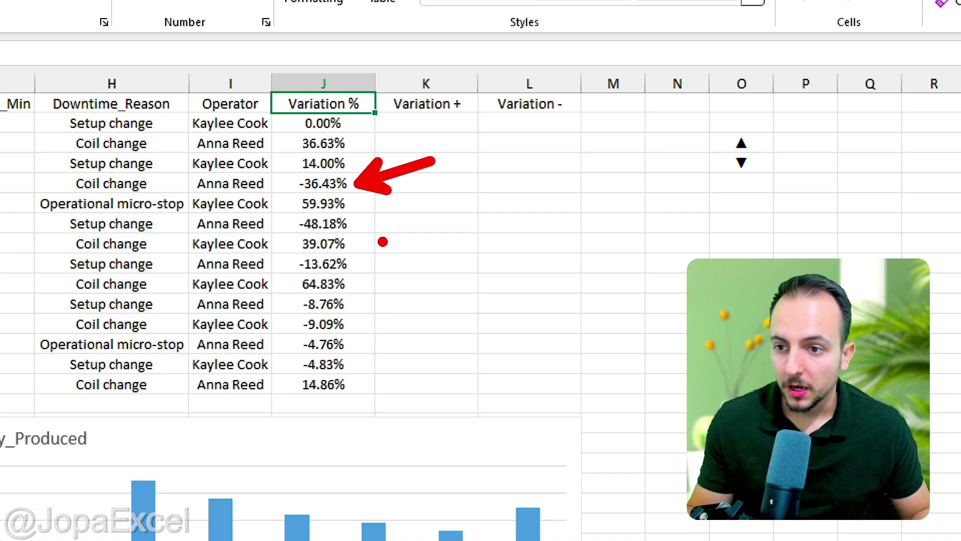
{"action": "left_click_drag", "start_coordinate": [451, 82], "coordinate": [491, 78]}
{"action": "left_click", "coordinate": [504, 80], "text": "ctrl"}
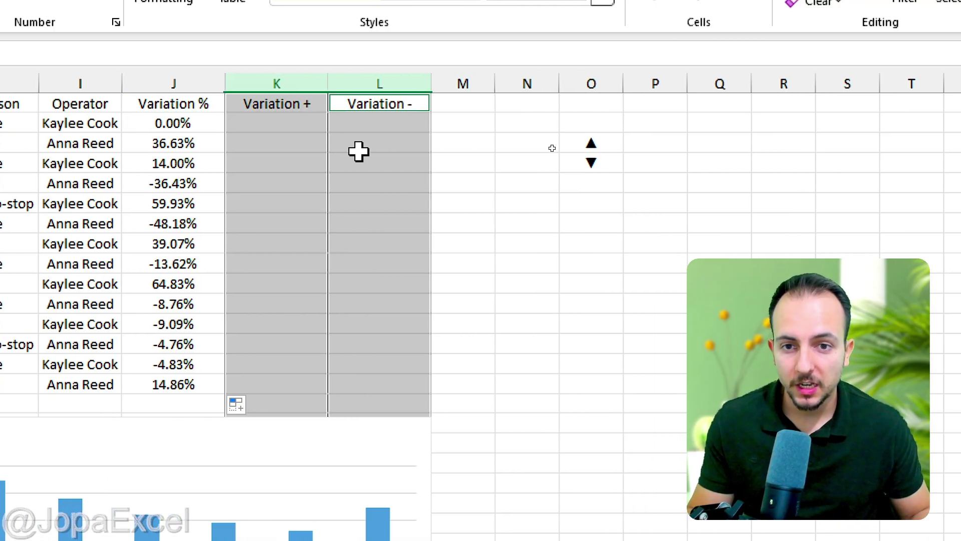
{"action": "left_click", "coordinate": [292, 131]}
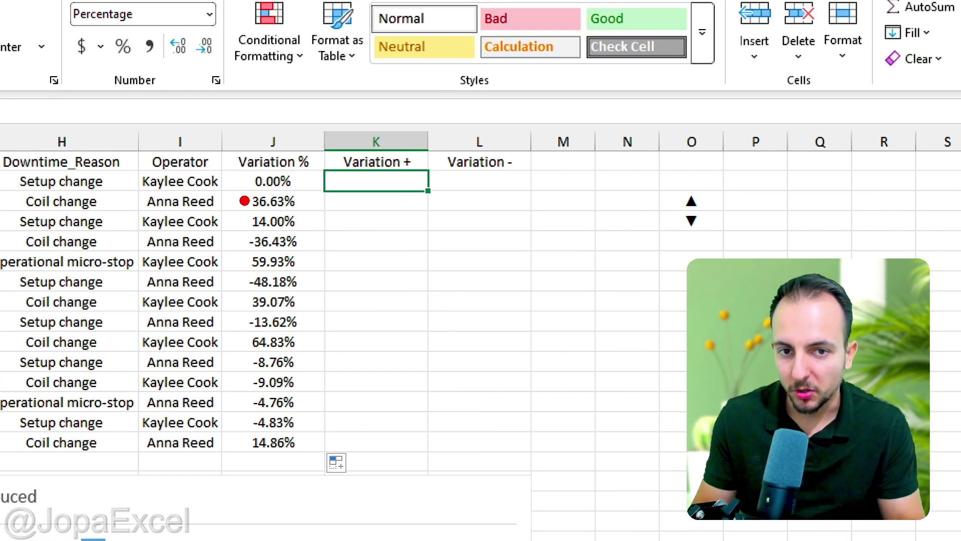
{"action": "left_click", "coordinate": [369, 208]}
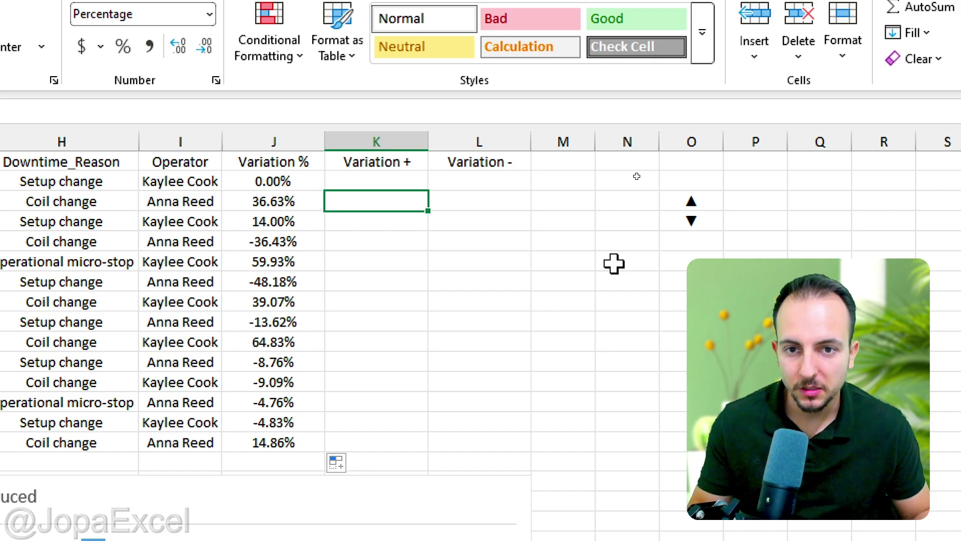
{"action": "left_click", "coordinate": [401, 221]}
{"action": "left_click", "coordinate": [376, 185]}
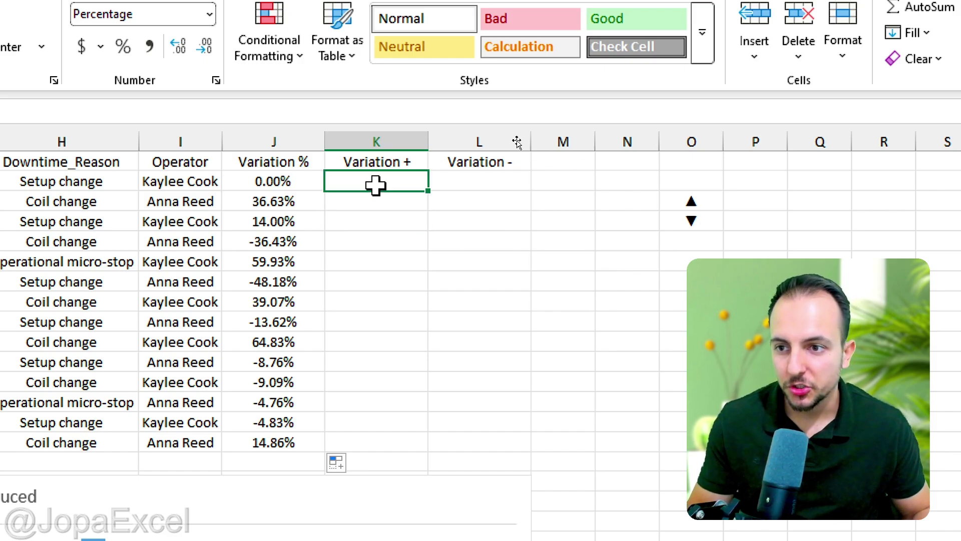
{"action": "left_click", "coordinate": [374, 207]}
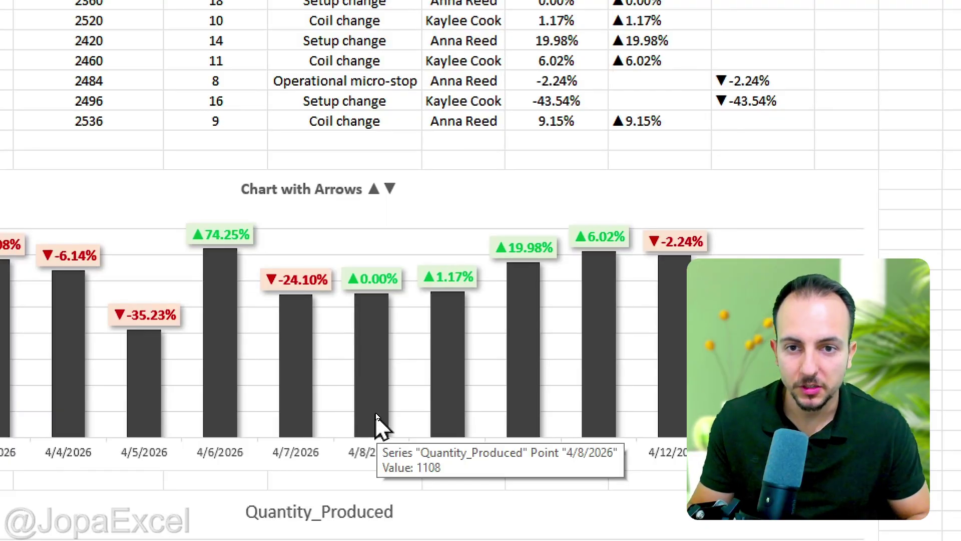
{"action": "key", "text": "F9"}
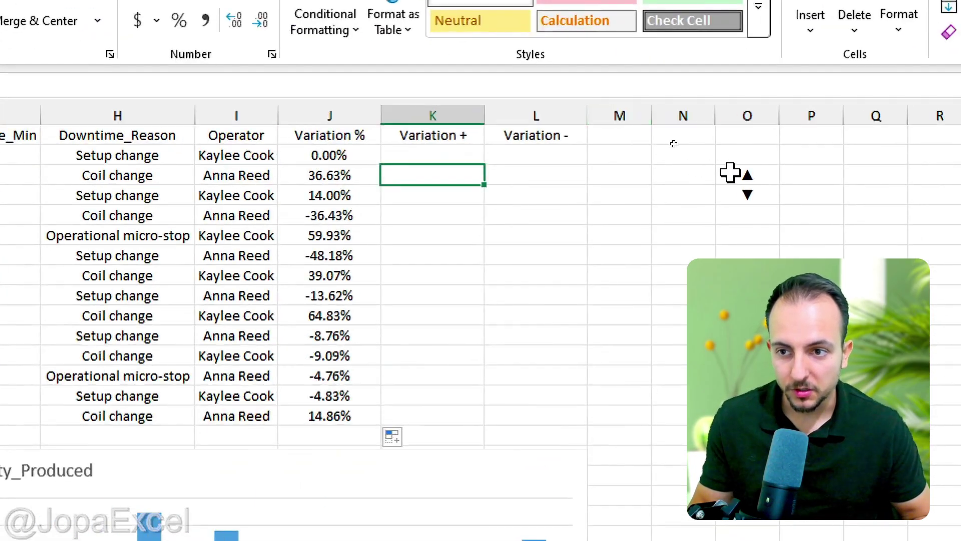
{"action": "left_click", "coordinate": [409, 156]}
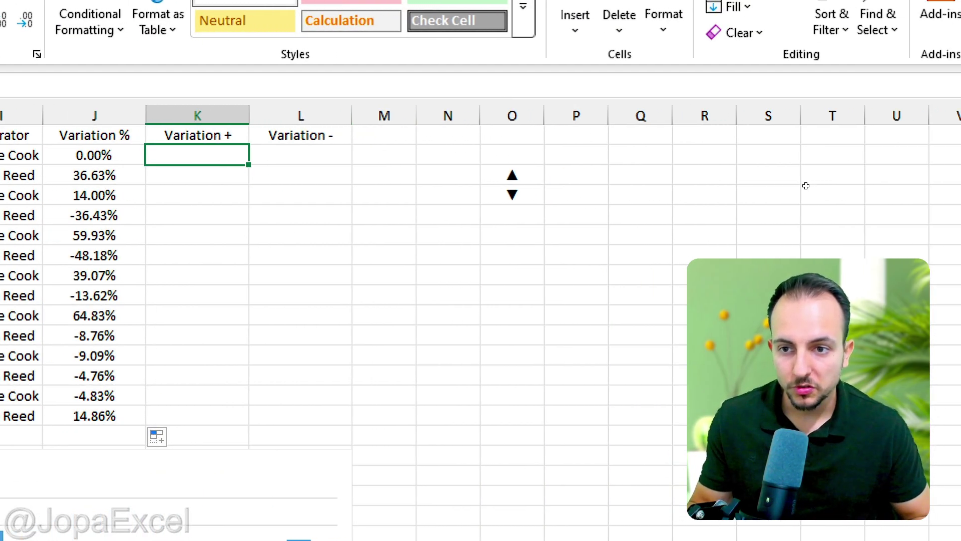
{"action": "mouse_move", "coordinate": [473, 188]}
{"action": "left_mouse_down"}
{"action": "mouse_move", "coordinate": [549, 167]}
{"action": "mouse_move", "coordinate": [521, 159]}
{"action": "left_mouse_up"}
{"action": "left_click_drag", "start_coordinate": [543, 148], "coordinate": [588, 107]}
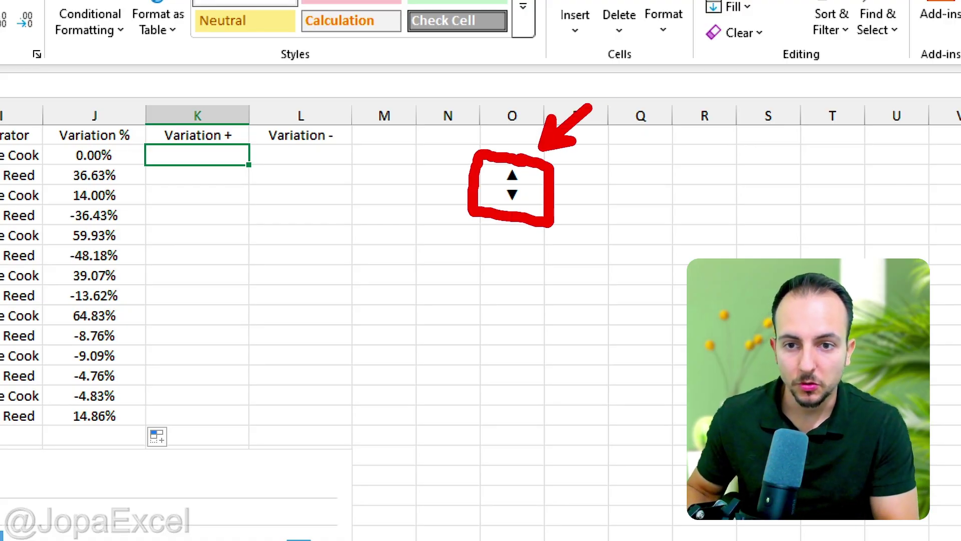
{"action": "left_click_drag", "start_coordinate": [448, 162], "coordinate": [502, 174]}
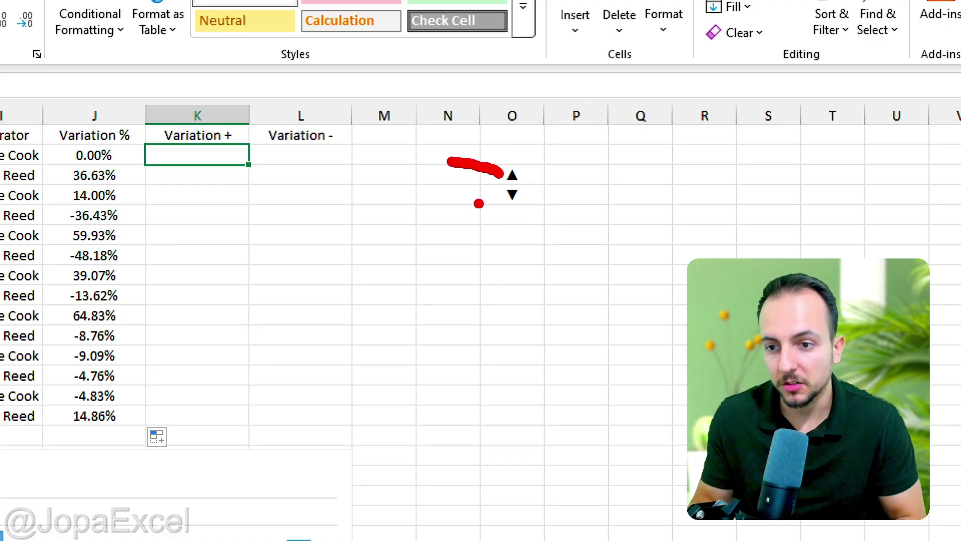
{"action": "left_click_drag", "start_coordinate": [436, 228], "coordinate": [502, 203]}
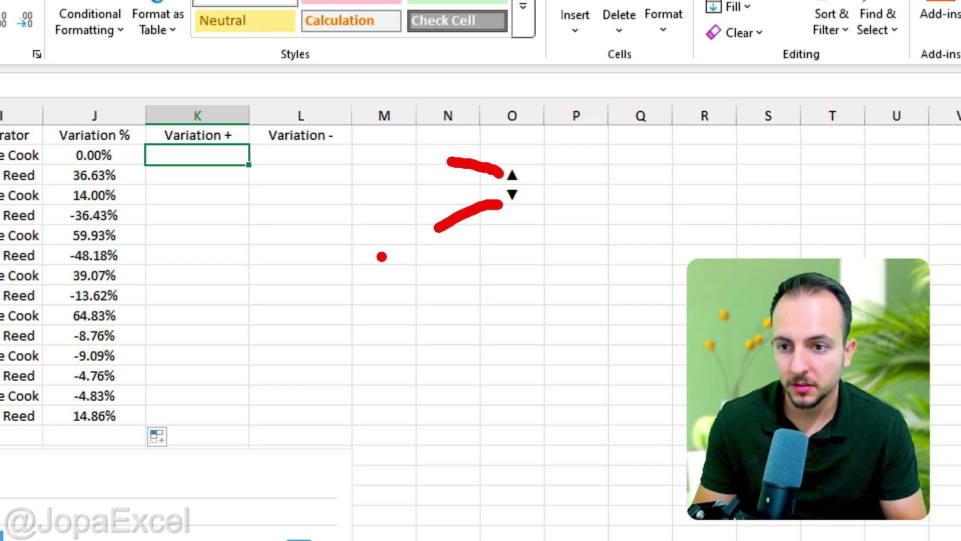
{"action": "key", "text": "Escape"}
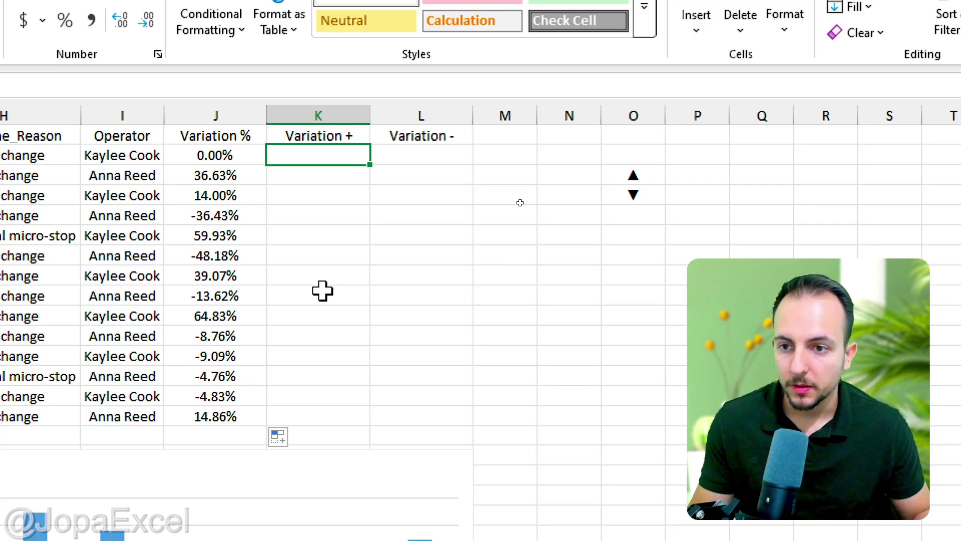
Step: Copy the up arrow symbol from the text inside cell O3 and leave the cell unchanged
{"action": "left_click", "coordinate": [651, 174]}
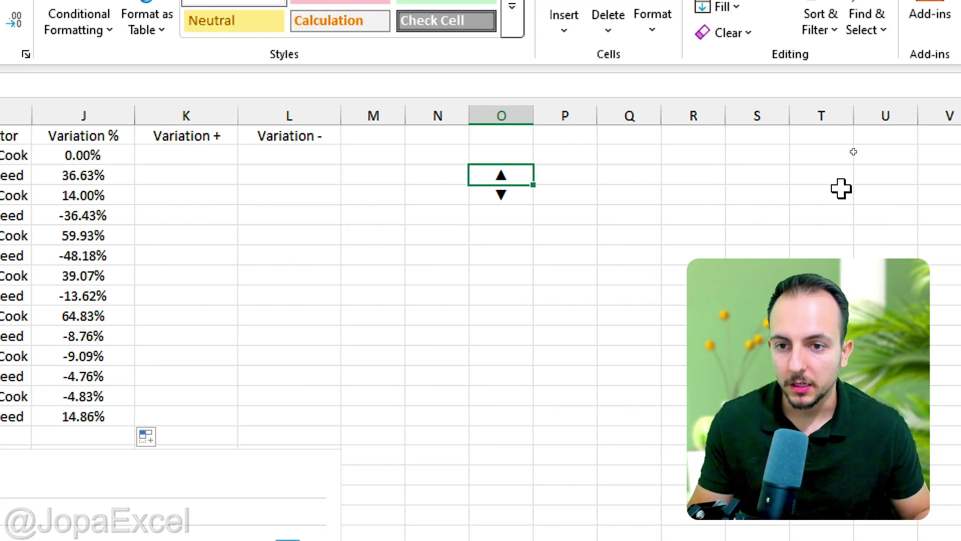
{"action": "double_click", "coordinate": [503, 175]}
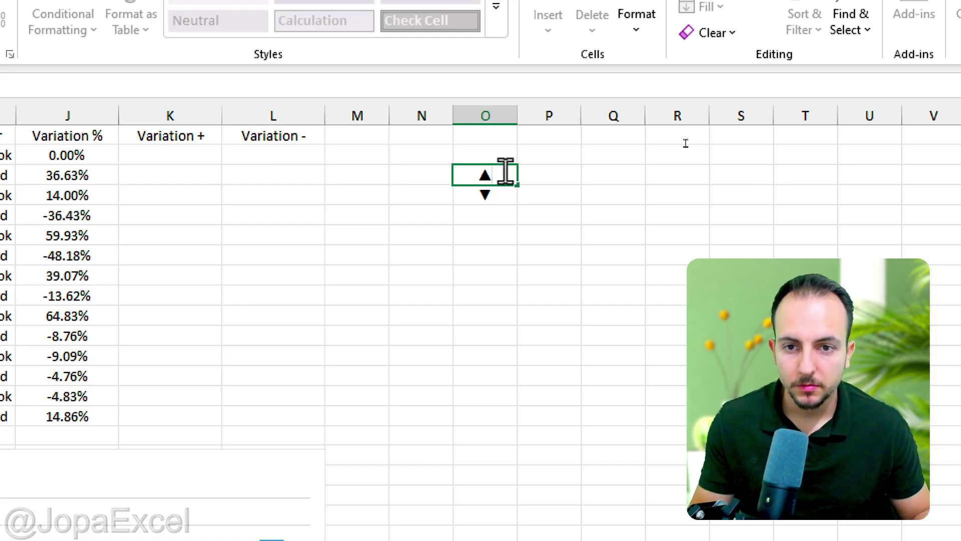
{"action": "left_click_drag", "start_coordinate": [506, 172], "coordinate": [469, 172]}
{"action": "right_click", "coordinate": [483, 174]}
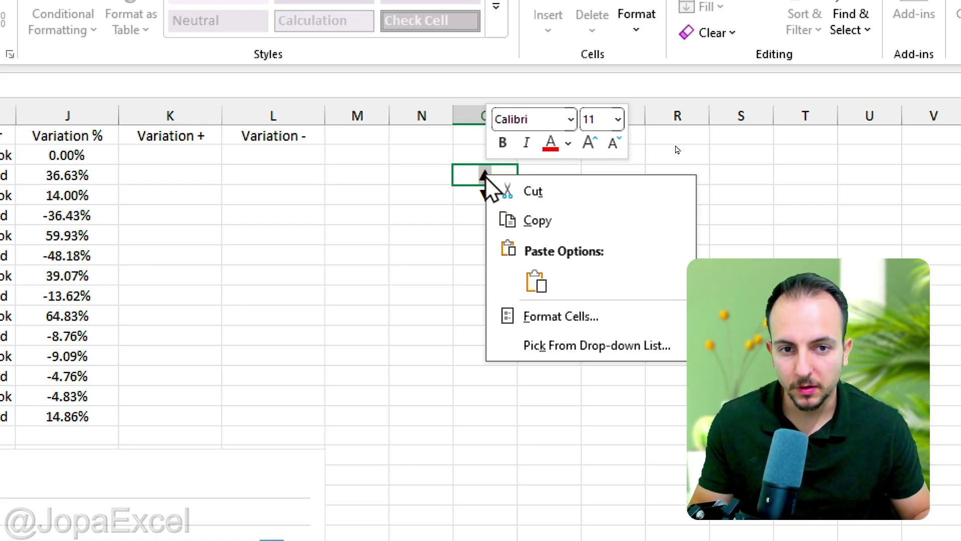
{"action": "left_click", "coordinate": [547, 231]}
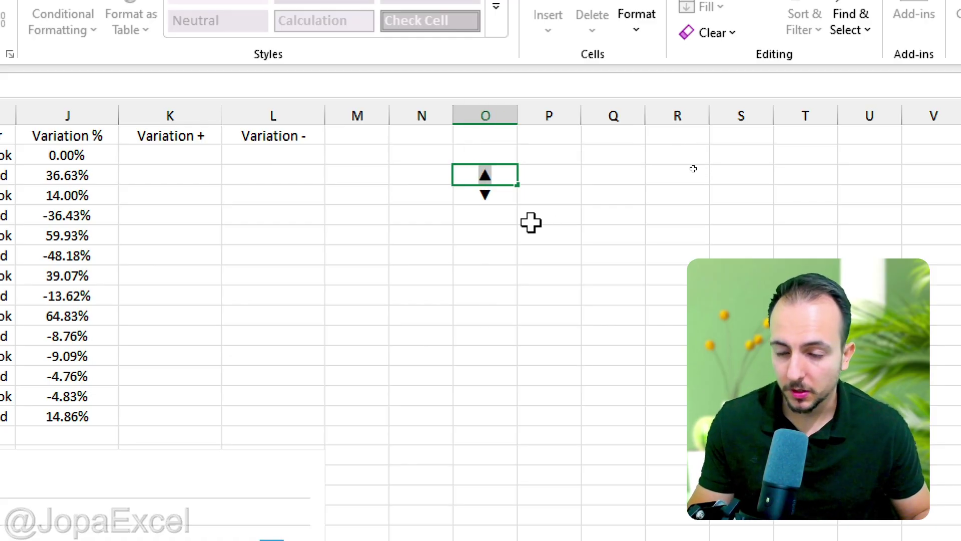
{"action": "left_click", "coordinate": [491, 226]}
{"action": "left_click", "coordinate": [374, 218]}
{"action": "left_click", "coordinate": [204, 217]}
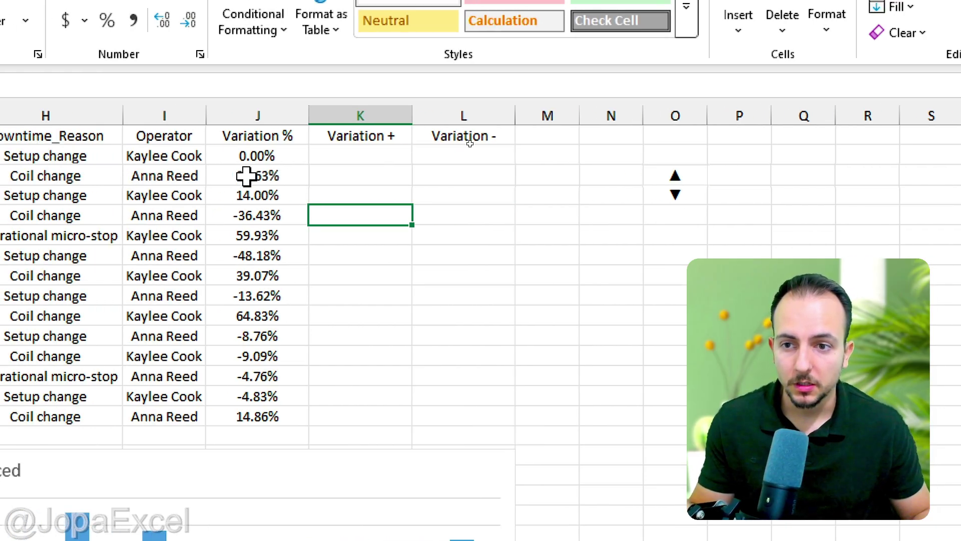
Step: Start an IF formula in cell K2 of the Variation + column with the logical test J2>=0
{"action": "left_click", "coordinate": [164, 156]}
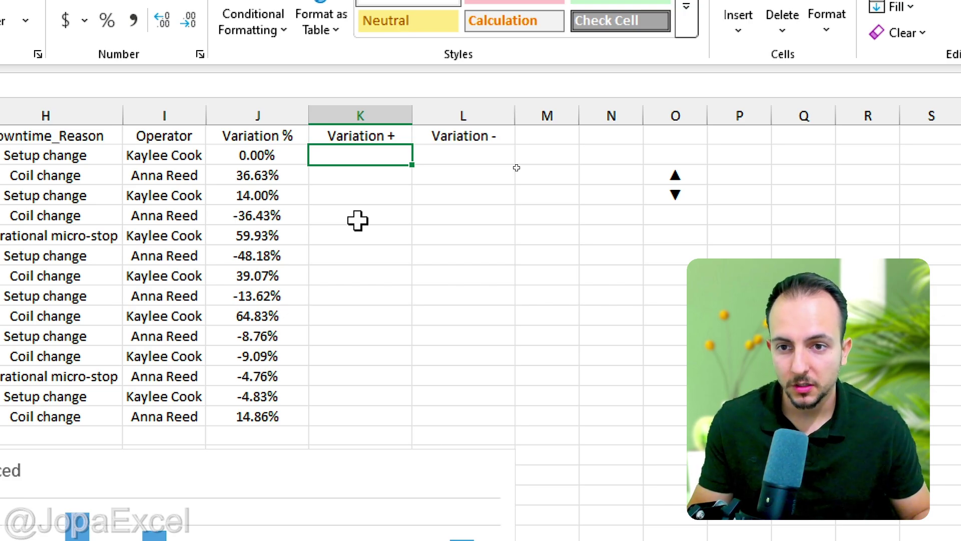
{"action": "type", "text": "="}
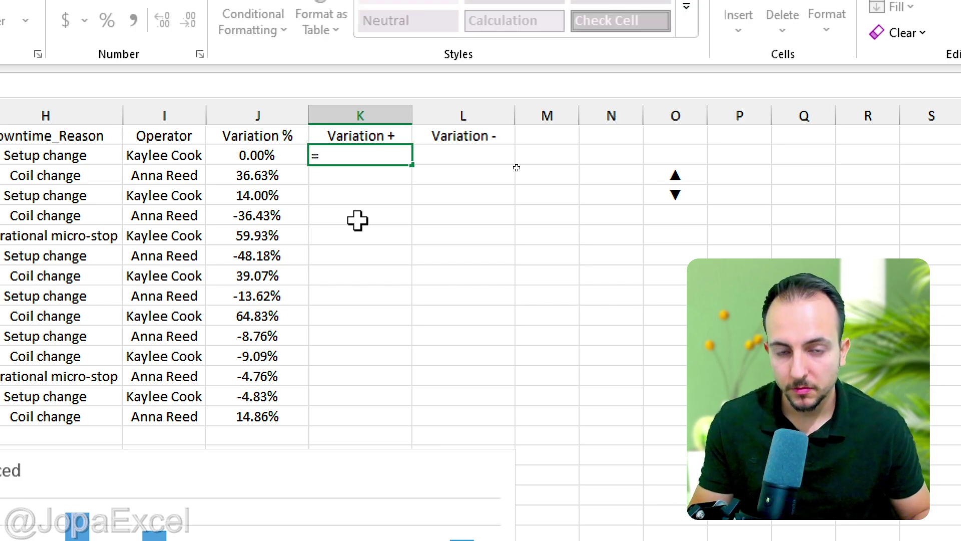
{"action": "type", "text": "IF"}
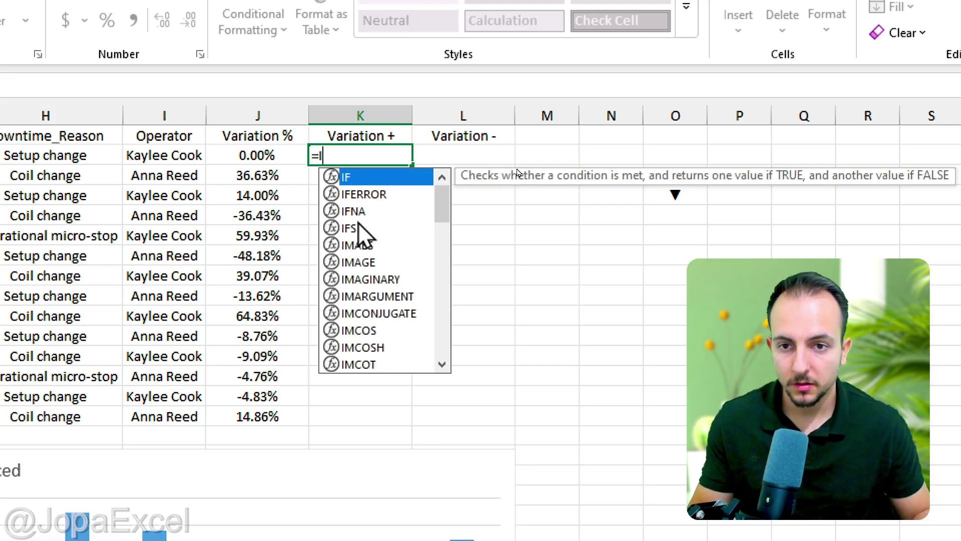
{"action": "double_click", "coordinate": [371, 179]}
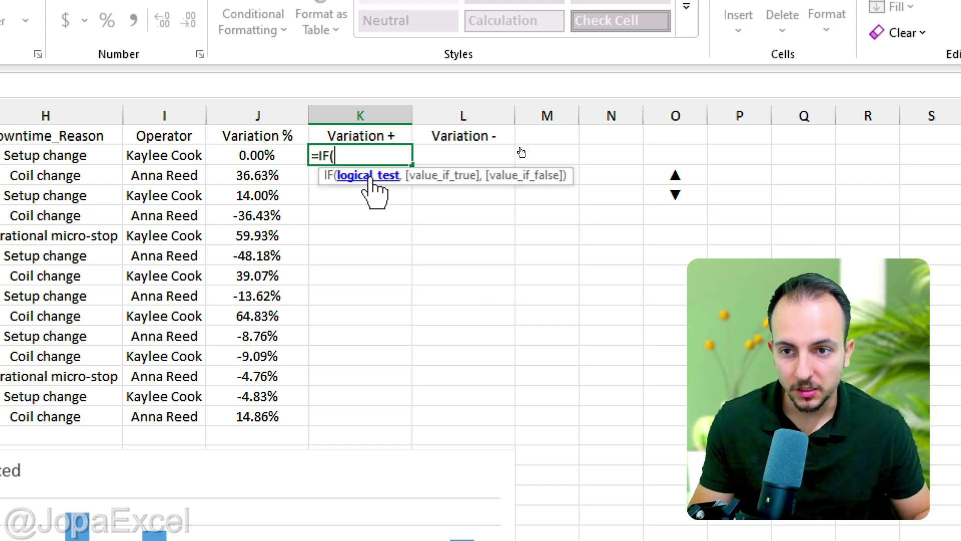
{"action": "left_click", "coordinate": [314, 156]}
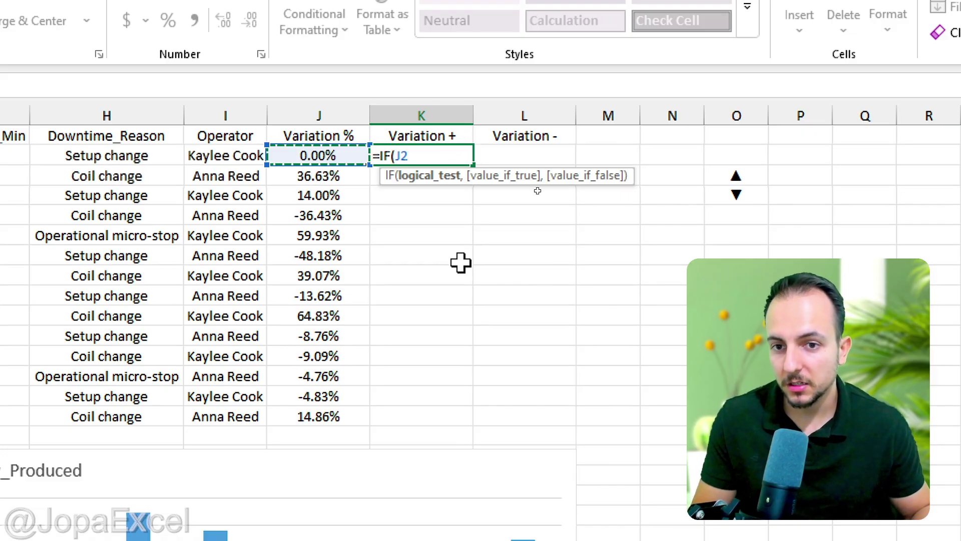
{"action": "type", "text": ">="}
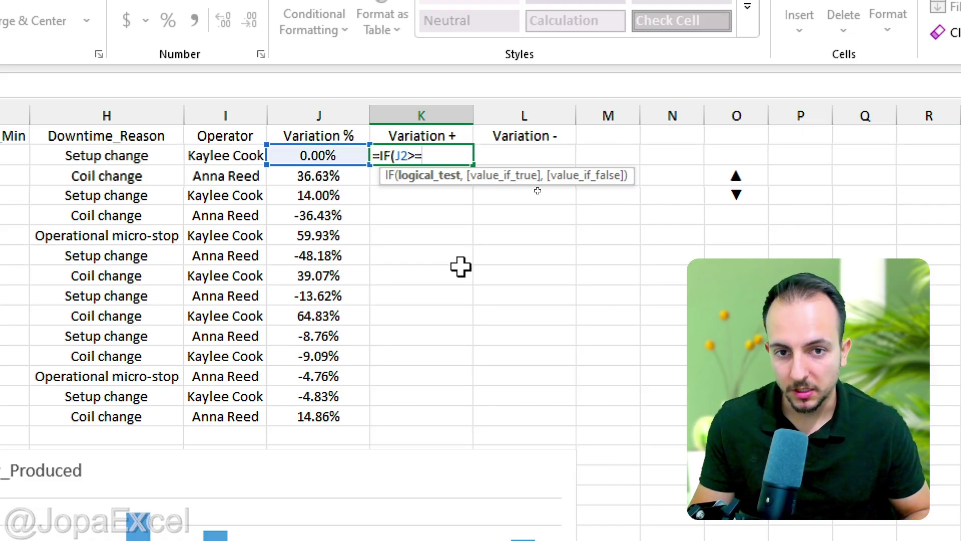
{"action": "type", "text": "0"}
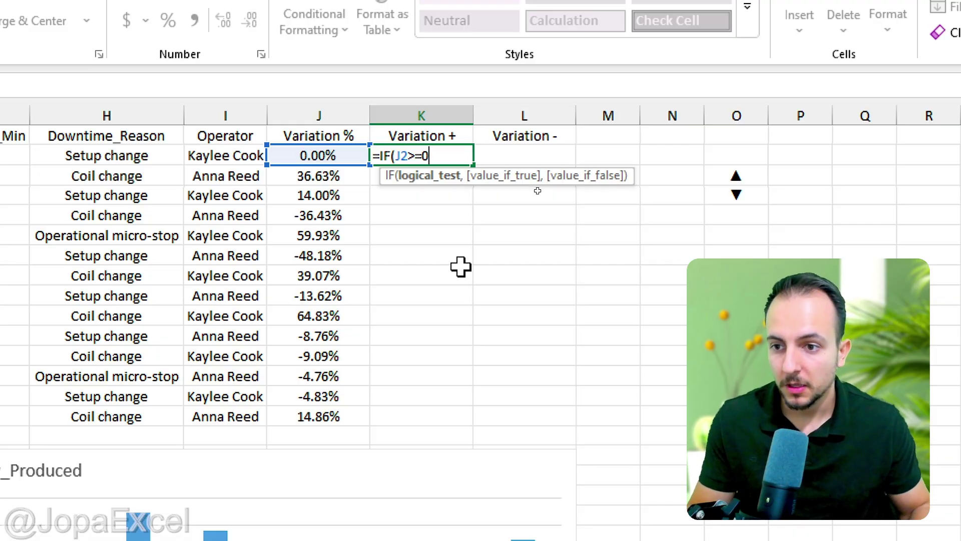
{"action": "type", "text": ","}
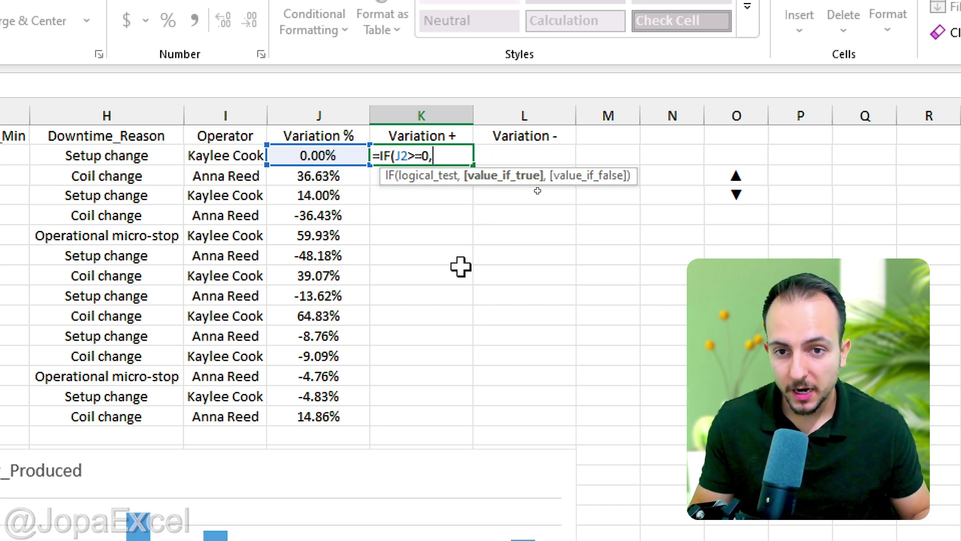
Step: Complete the K2 formula so it returns "▲"&J2 when the test is true and empty text "" otherwise
{"action": "type", "text": "\""}
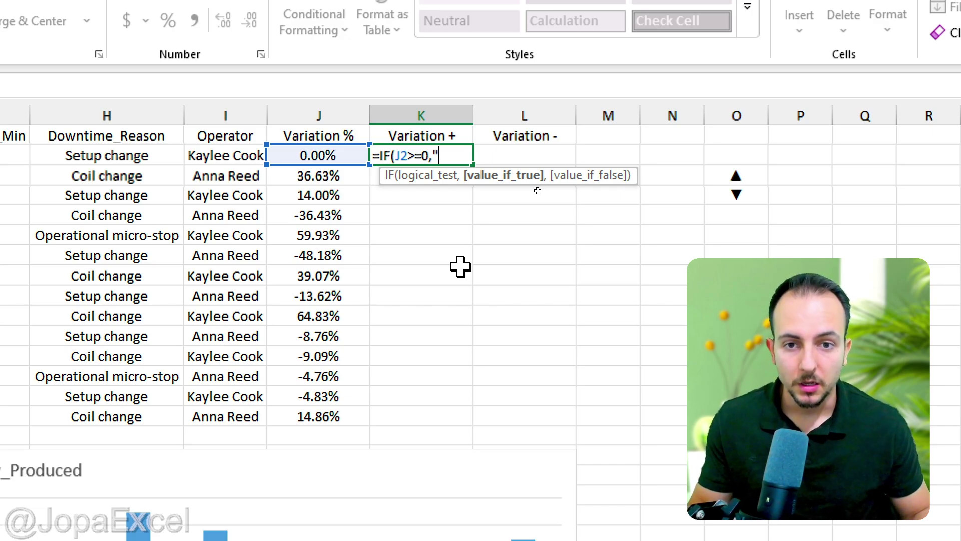
{"action": "right_click", "coordinate": [452, 153]}
{"action": "left_click", "coordinate": [503, 257]}
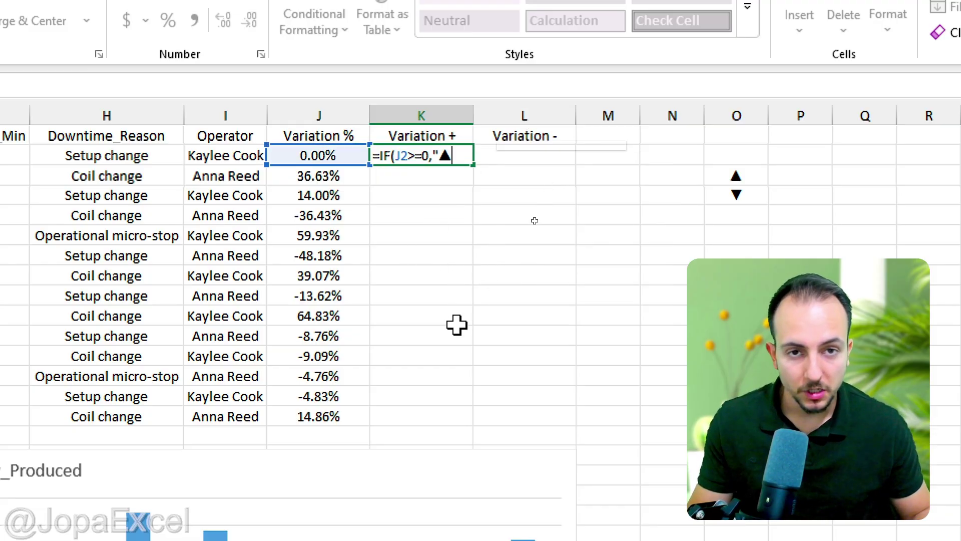
{"action": "type", "text": "\""}
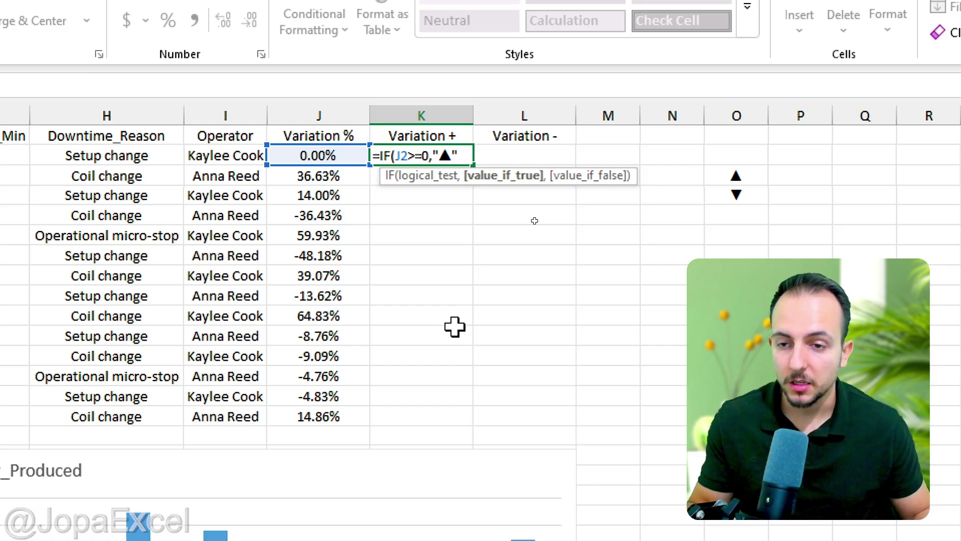
{"action": "type", "text": "&"}
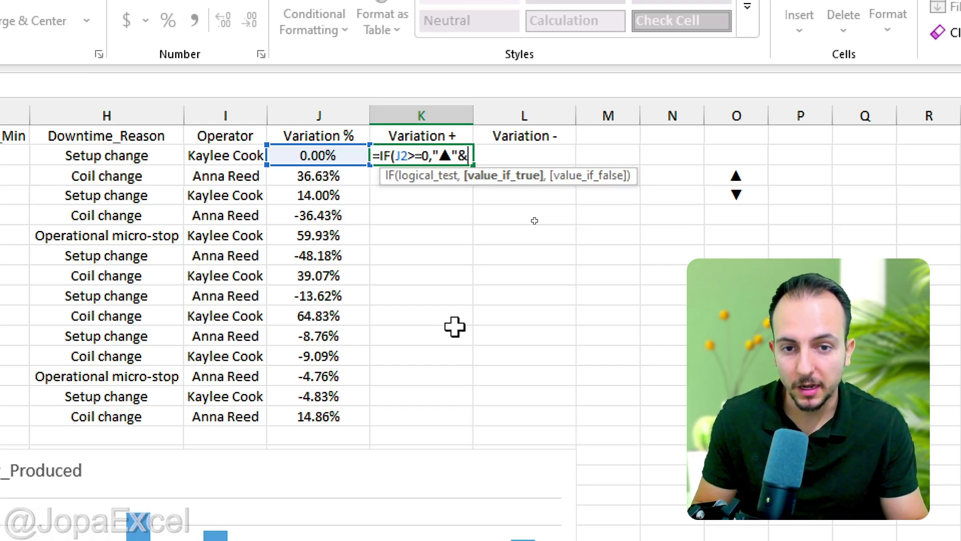
{"action": "left_click", "coordinate": [329, 150]}
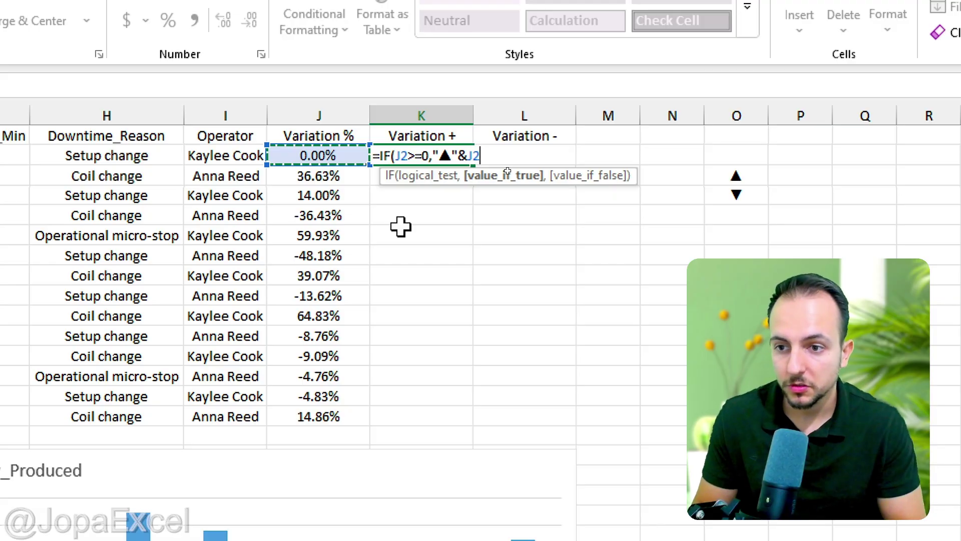
{"action": "type", "text": ","}
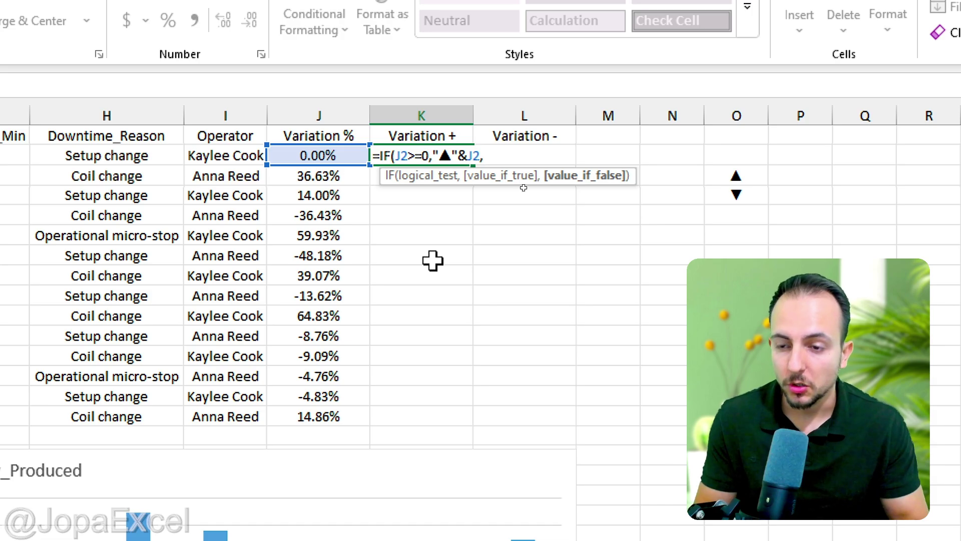
{"action": "type", "text": "\""}
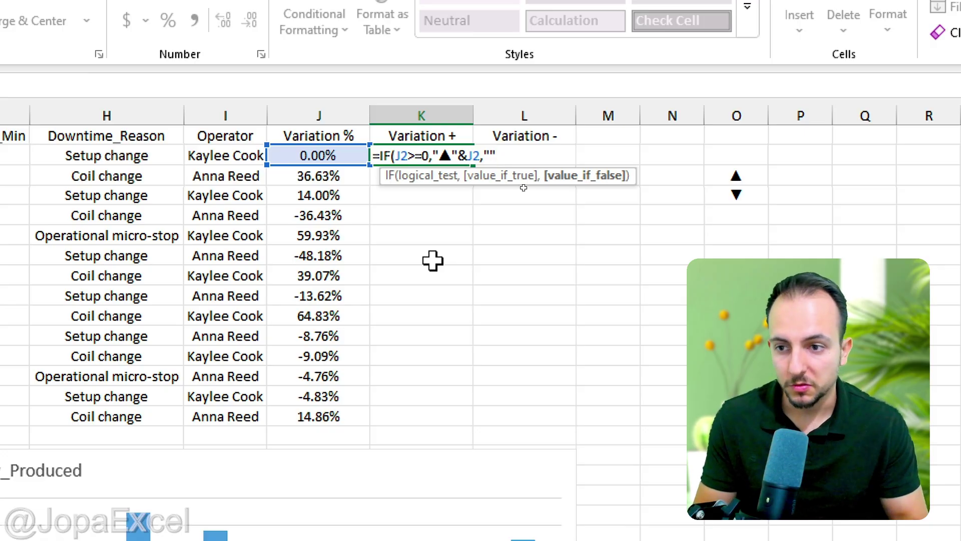
{"action": "key", "text": "Return"}
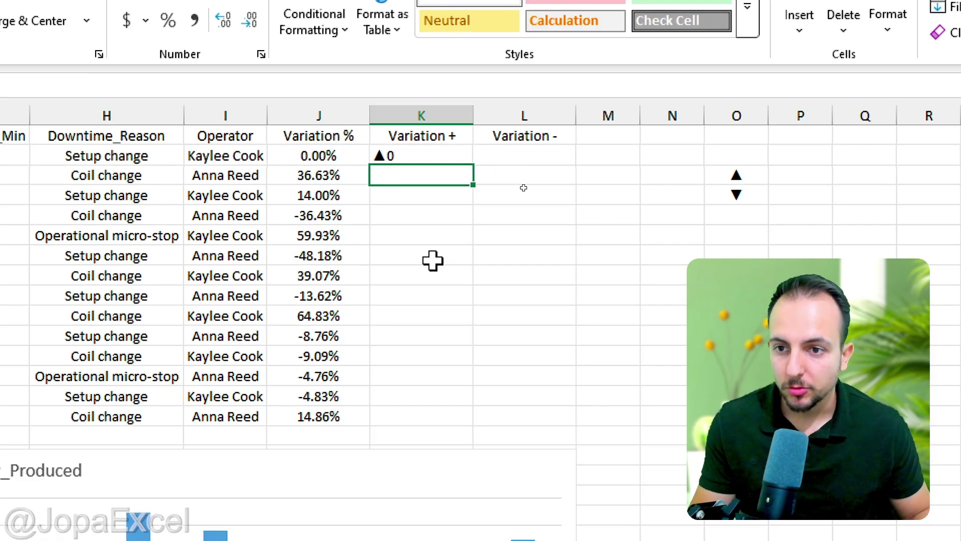
Step: Fill the Variation + formula from K2 down to K15
{"action": "left_click", "coordinate": [463, 158]}
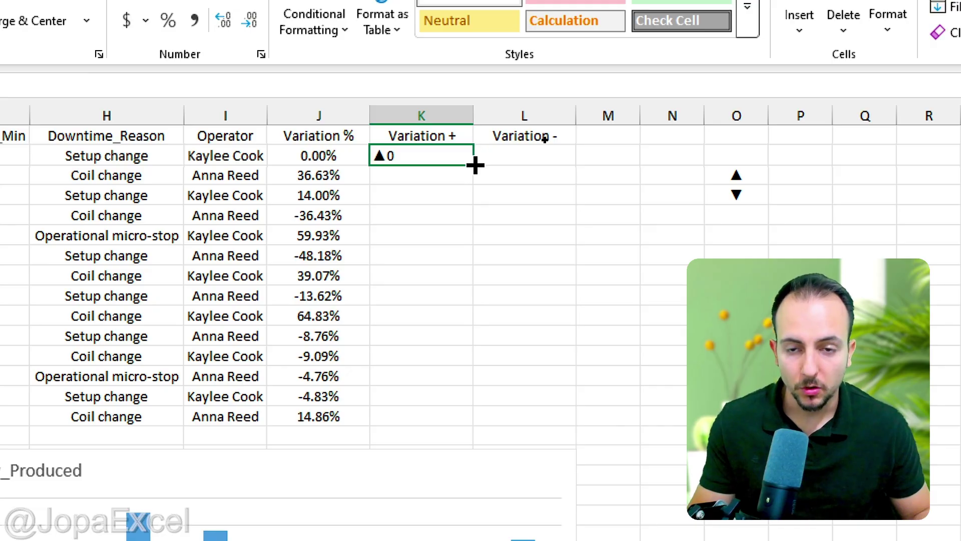
{"action": "left_click_drag", "start_coordinate": [475, 165], "coordinate": [429, 426]}
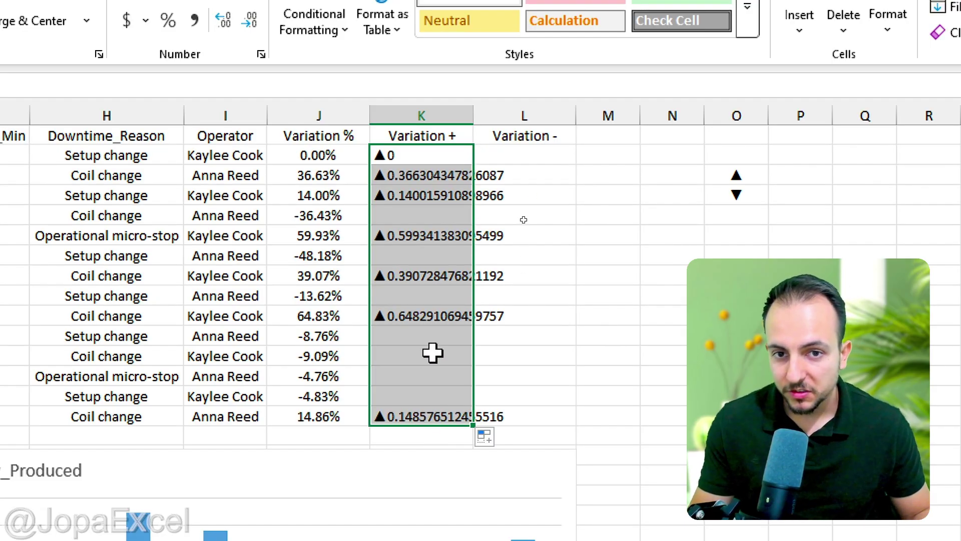
{"action": "left_click", "coordinate": [425, 133]}
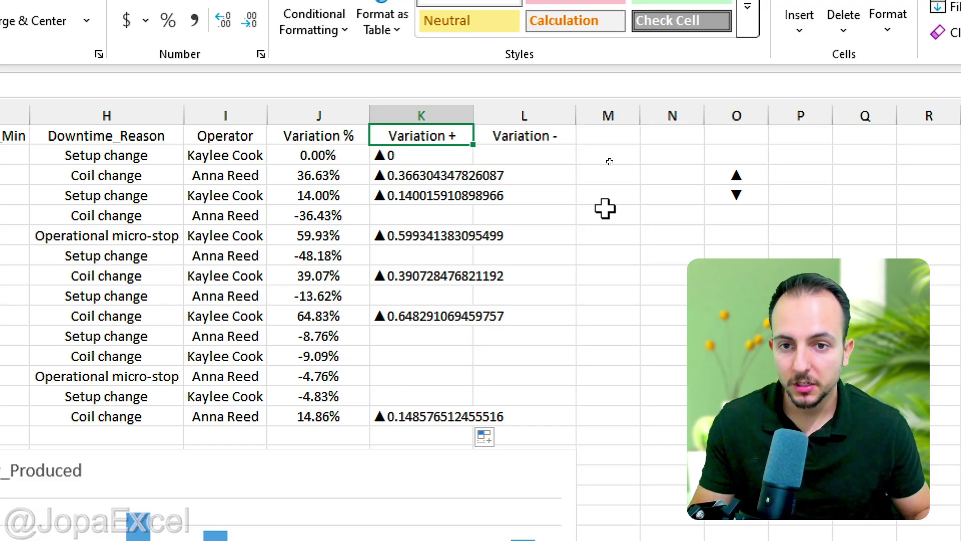
Step: Examine the Variation + cells beside negative percentages and the number format of the result in K6
{"action": "key", "text": "ctrl+2"}
{"action": "left_click_drag", "start_coordinate": [374, 217], "coordinate": [415, 215]}
{"action": "left_click_drag", "start_coordinate": [372, 297], "coordinate": [414, 296]}
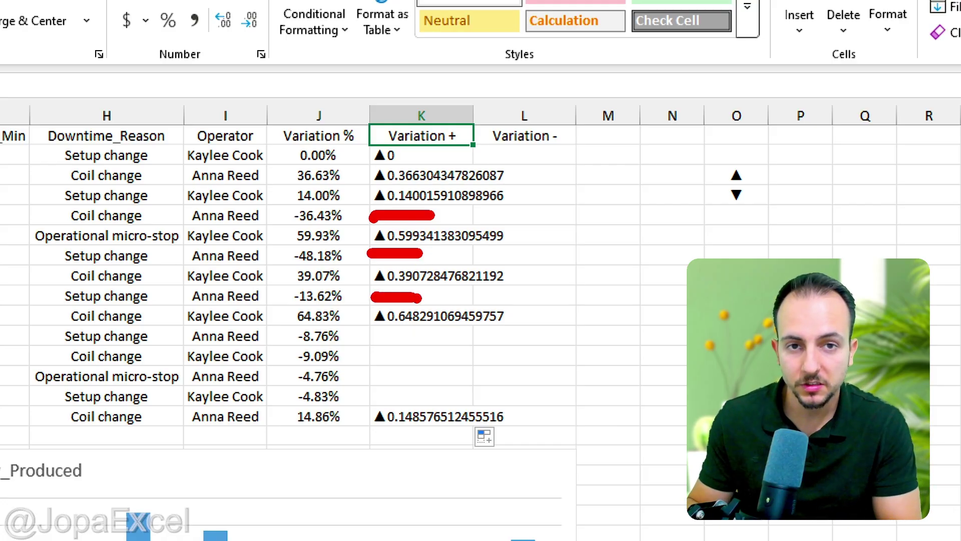
{"action": "mouse_move", "coordinate": [374, 340]}
{"action": "left_mouse_down"}
{"action": "mouse_move", "coordinate": [406, 341]}
{"action": "mouse_move", "coordinate": [413, 358]}
{"action": "left_mouse_up"}
{"action": "left_click_drag", "start_coordinate": [378, 377], "coordinate": [421, 401]}
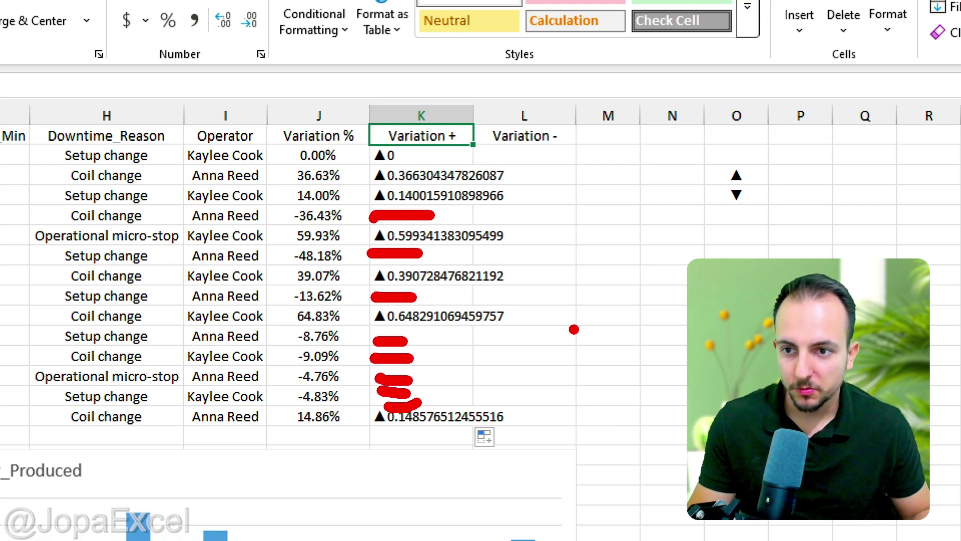
{"action": "key", "text": "e"}
{"action": "left_click_drag", "start_coordinate": [369, 221], "coordinate": [584, 274]}
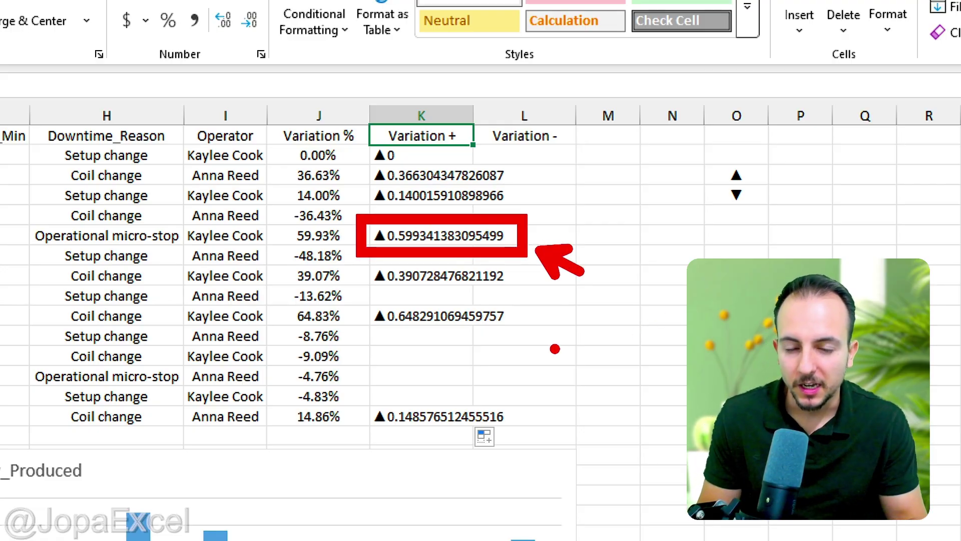
{"action": "key", "text": "Escape"}
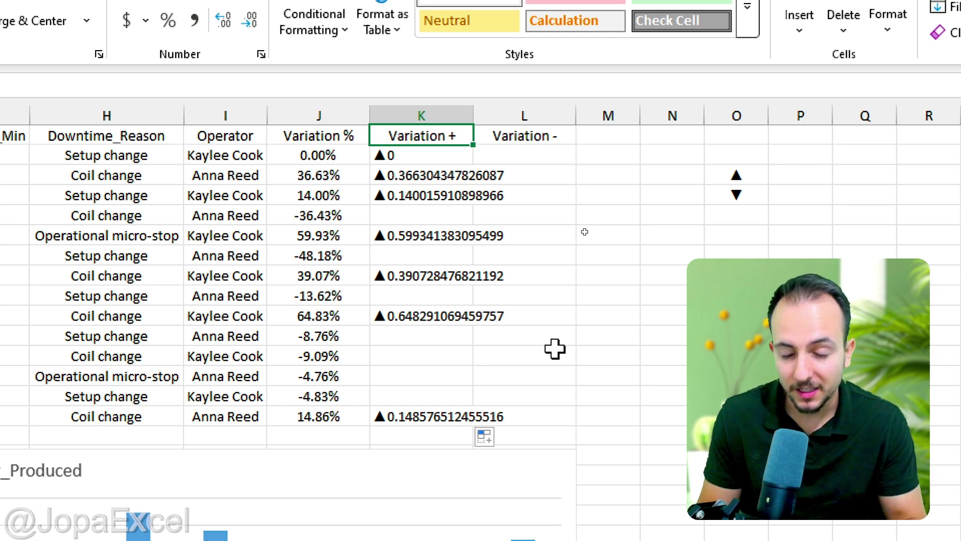
Step: Edit the K2 formula to open a TEXT function around the J2 value joined to the up arrow
{"action": "left_click", "coordinate": [430, 152]}
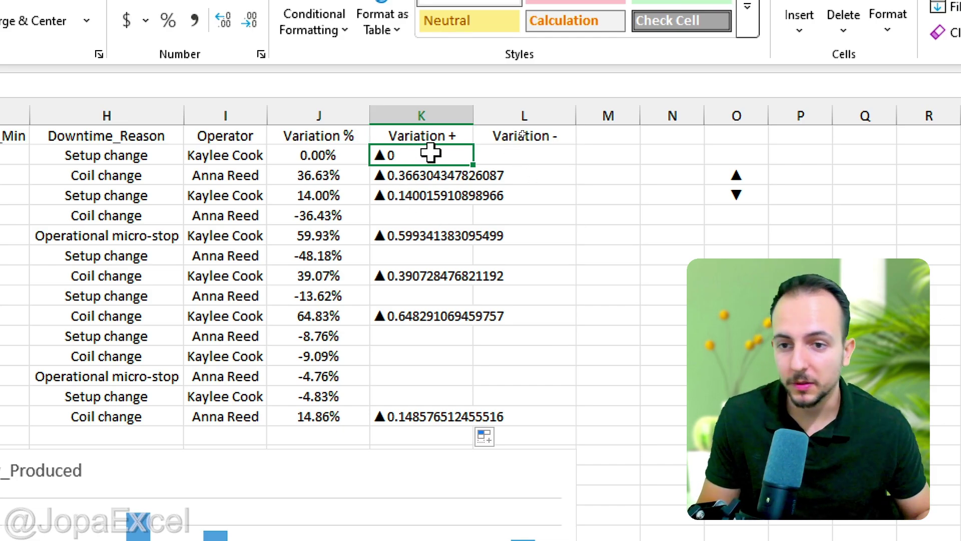
{"action": "double_click", "coordinate": [430, 153]}
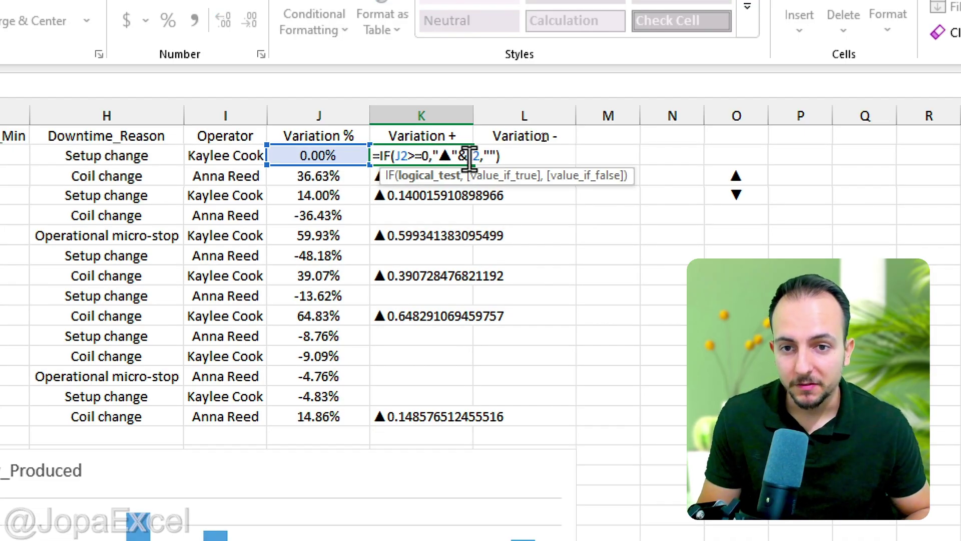
{"action": "left_click", "coordinate": [469, 155]}
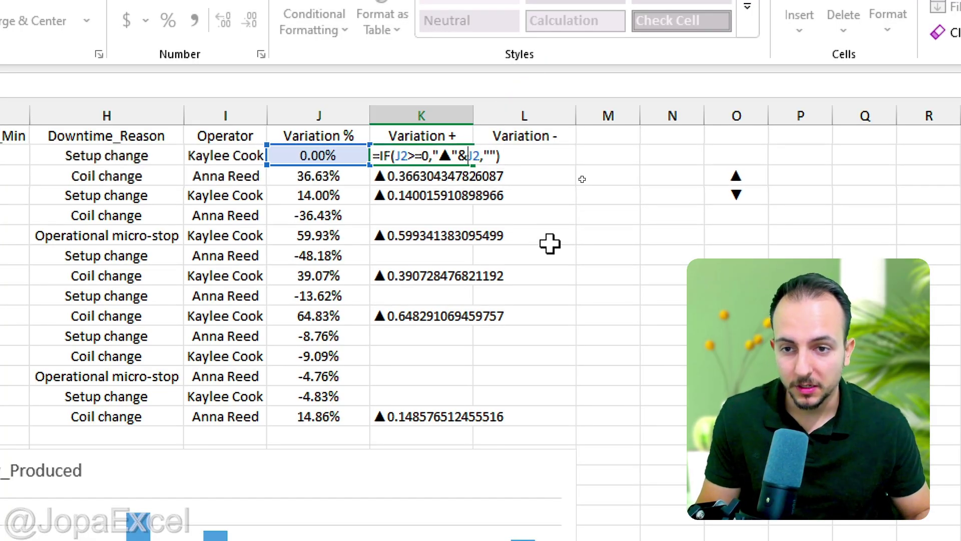
{"action": "type", "text": "TEXT"}
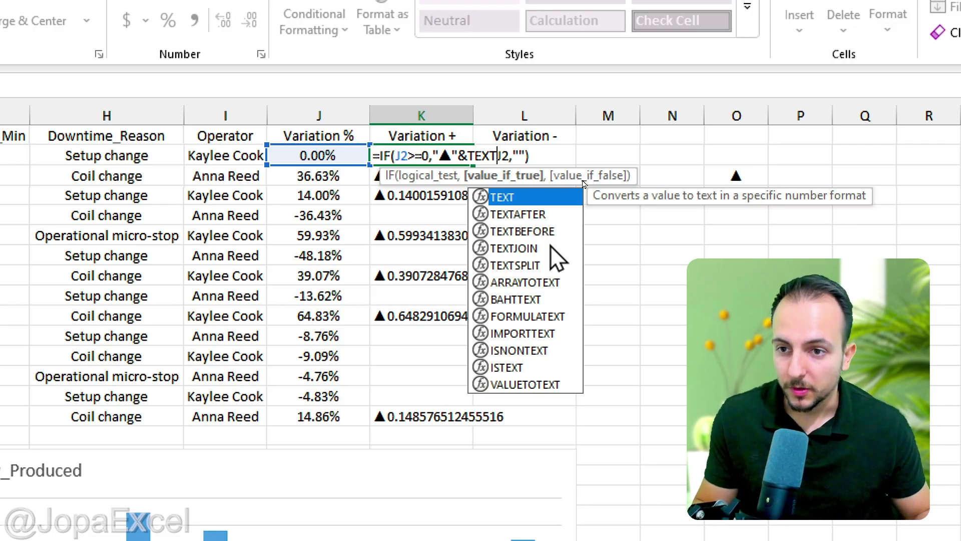
{"action": "type", "text": "("}
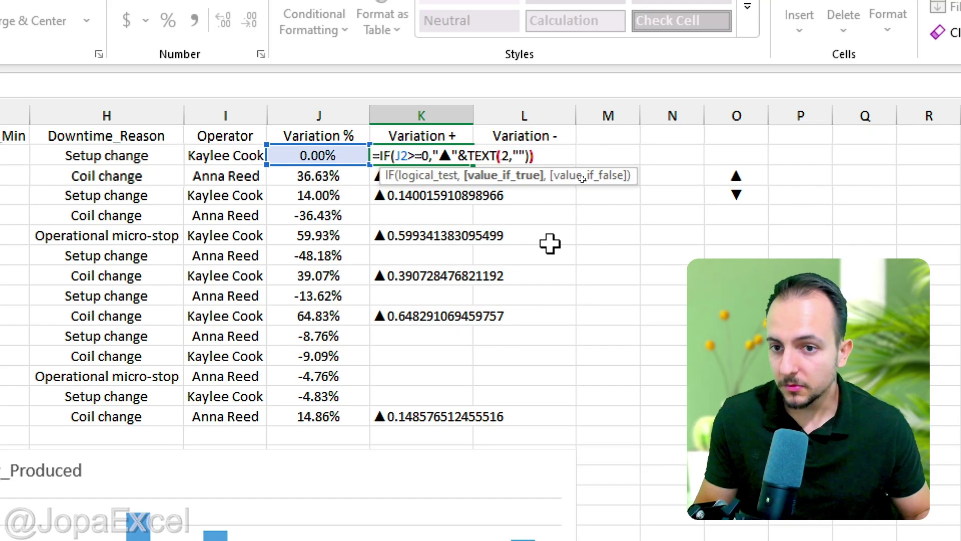
Step: Finish the TEXT function in K2 with the format "0.00%", giving =IF(J2>=0,"▲"&TEXT(J2,"0.00%"),"")
{"action": "left_click", "coordinate": [518, 155]}
{"action": "type", "text": "\""}
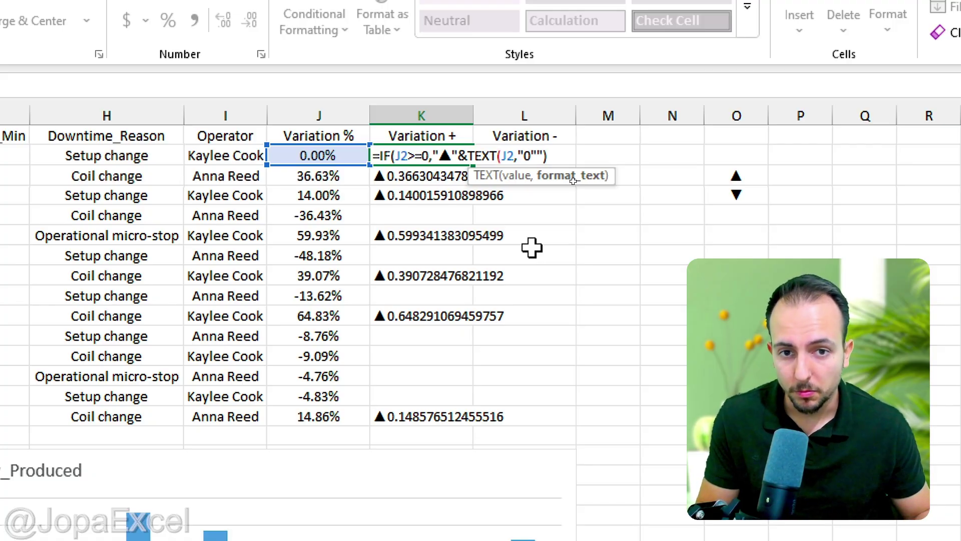
{"action": "type", "text": "0.00"}
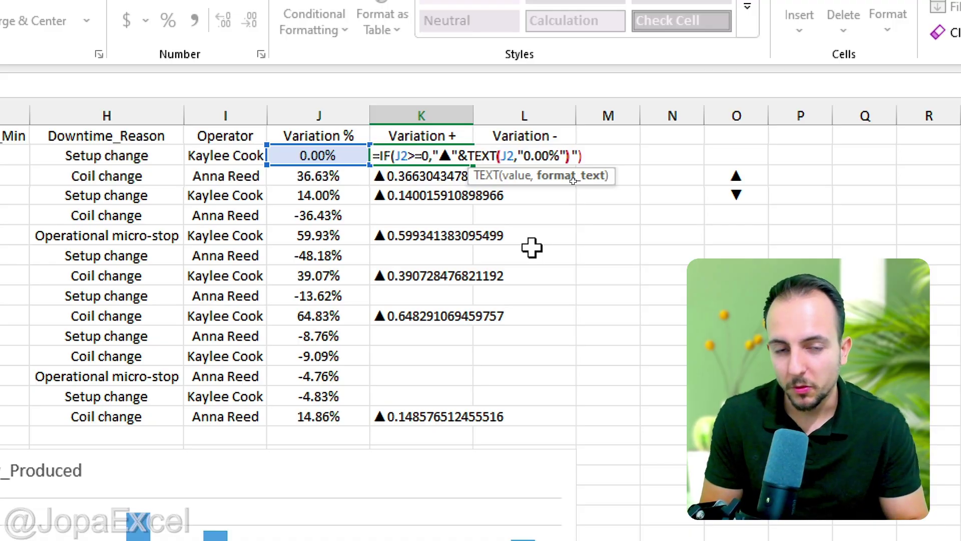
{"action": "type", "text": "\"),"}
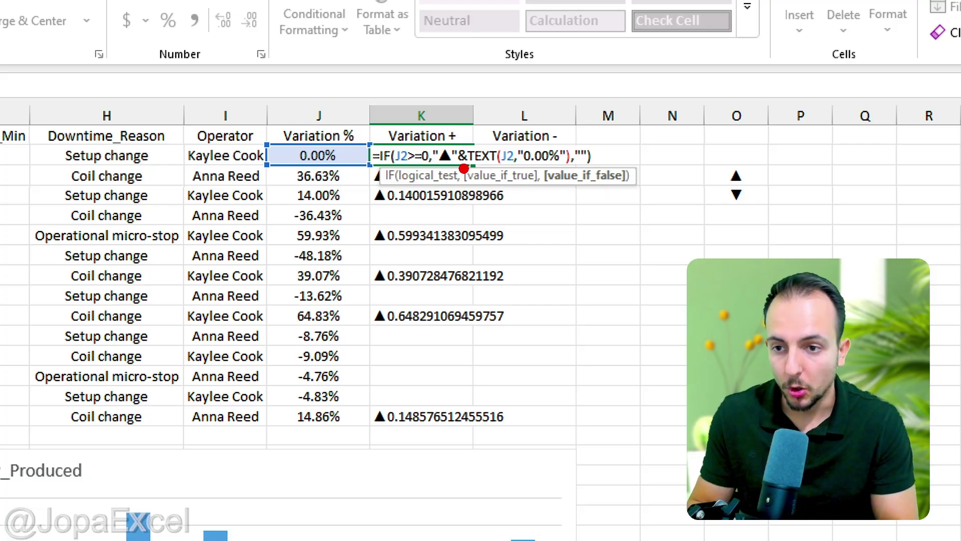
{"action": "mouse_move", "coordinate": [464, 169]}
{"action": "left_mouse_down"}
{"action": "mouse_move", "coordinate": [505, 156]}
{"action": "mouse_move", "coordinate": [501, 133]}
{"action": "left_mouse_up"}
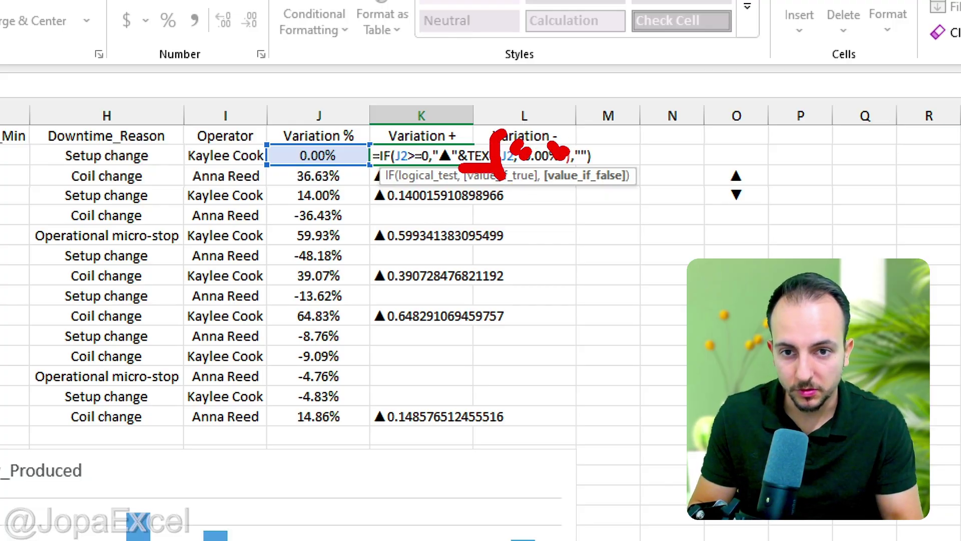
{"action": "left_click_drag", "start_coordinate": [567, 122], "coordinate": [575, 169]}
{"action": "key", "text": "Escape"}
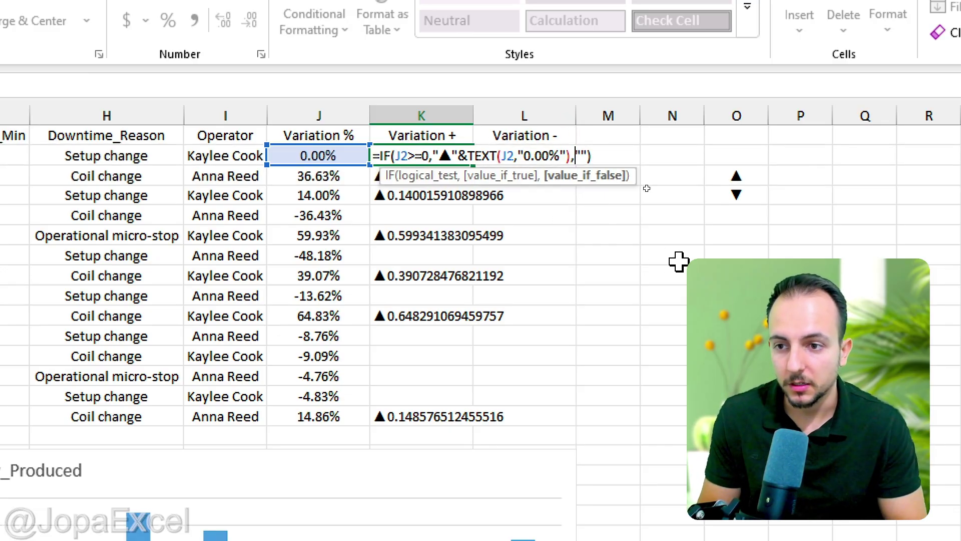
{"action": "key", "text": "Return"}
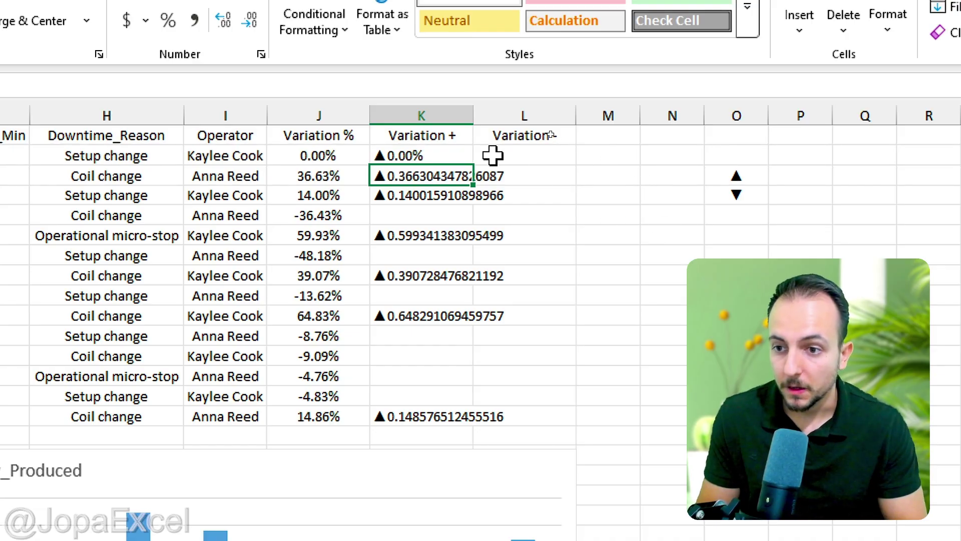
Step: Copy the updated percentage-formatted formula from K2 down through K15
{"action": "left_click", "coordinate": [463, 159]}
{"action": "left_click_drag", "start_coordinate": [471, 166], "coordinate": [418, 436]}
{"action": "left_click", "coordinate": [441, 160]}
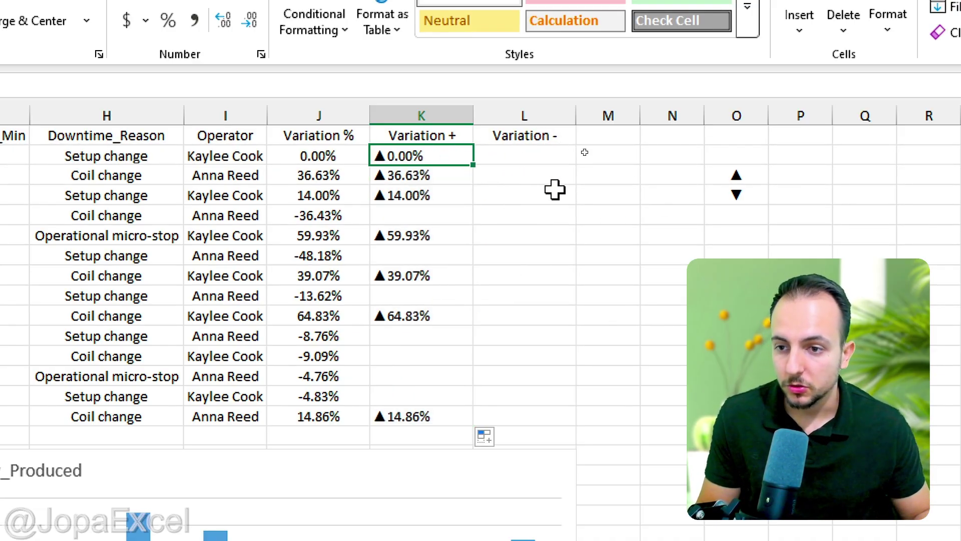
Step: Copy the text of the K2 formula, keeping its J2 references, into L2 under Variation -
{"action": "left_click", "coordinate": [534, 152]}
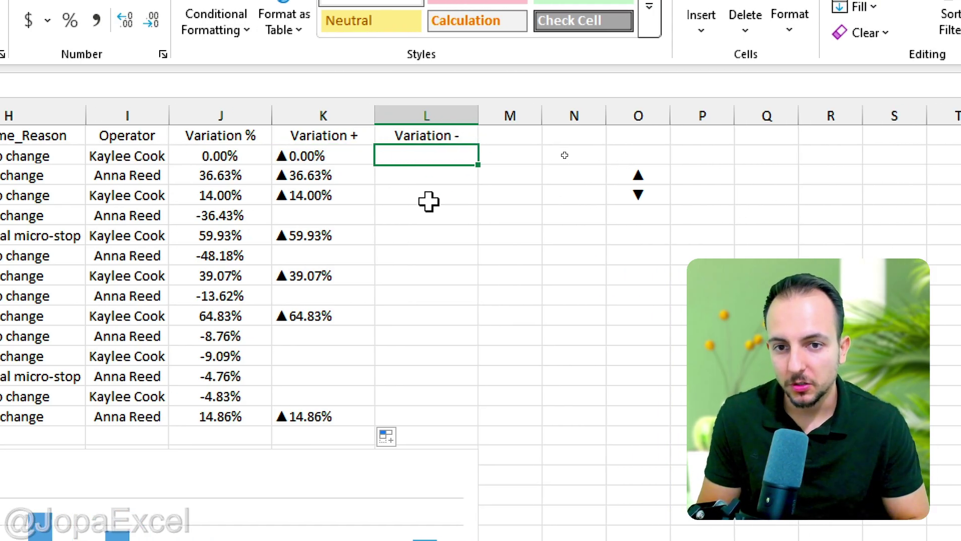
{"action": "left_click", "coordinate": [354, 153]}
{"action": "double_click", "coordinate": [355, 155]}
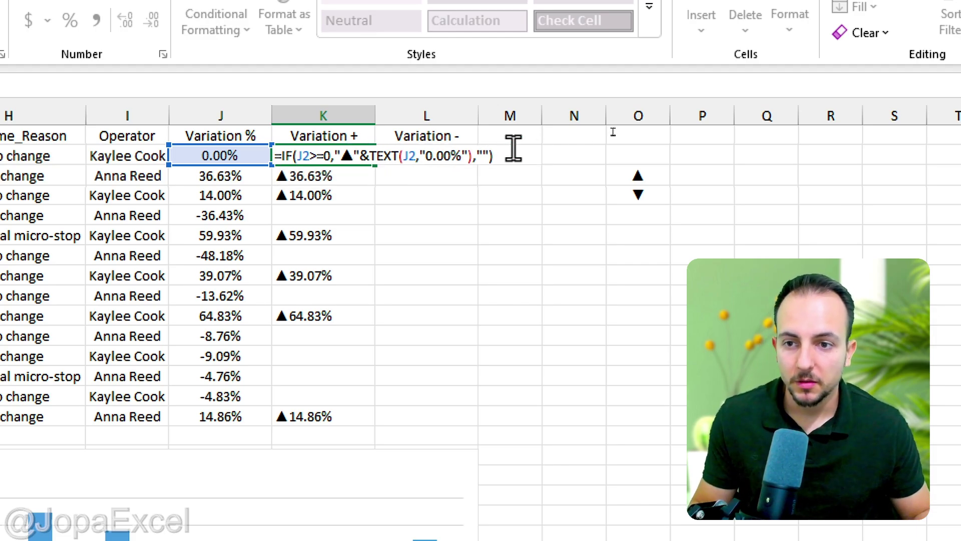
{"action": "left_click_drag", "start_coordinate": [494, 155], "coordinate": [276, 155]}
{"action": "right_click", "coordinate": [313, 155]}
{"action": "left_click", "coordinate": [376, 198]}
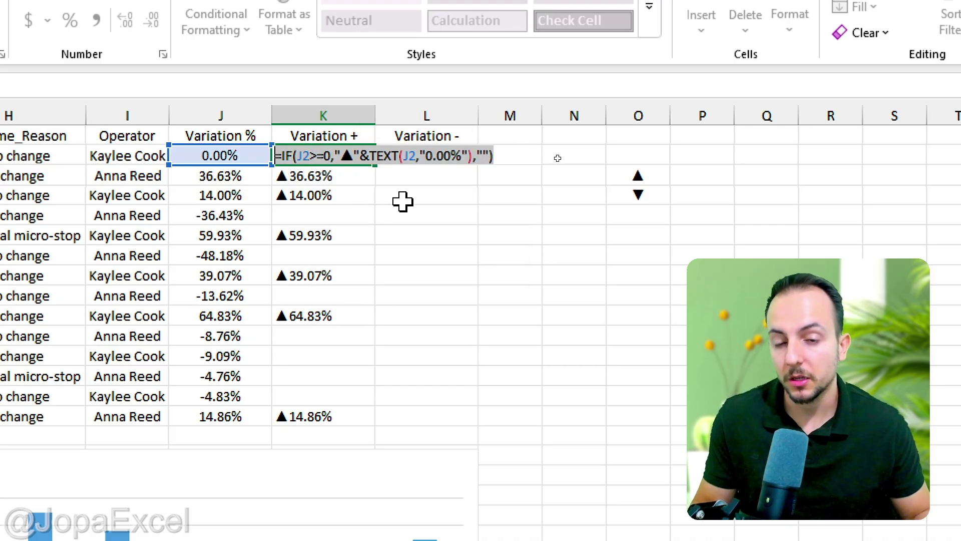
{"action": "key", "text": "Escape"}
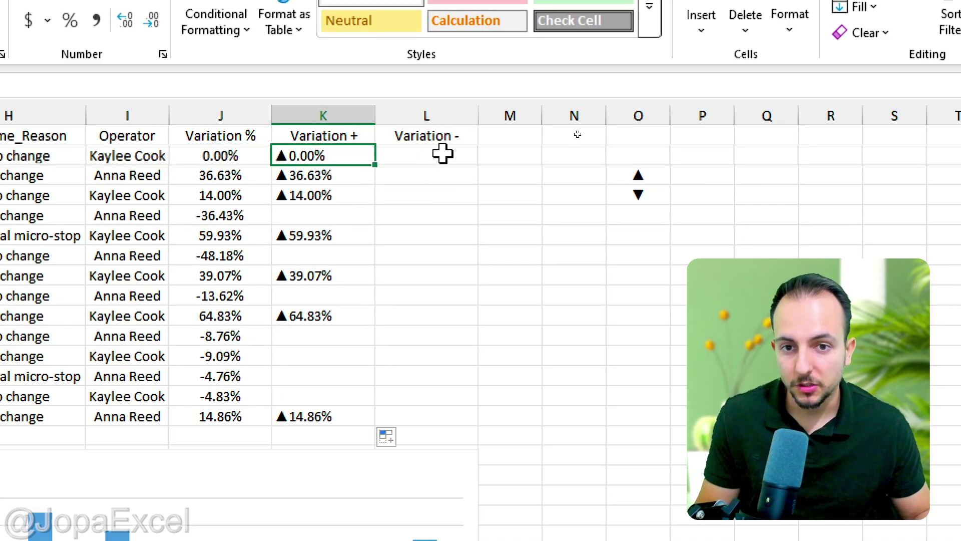
{"action": "left_click", "coordinate": [442, 154]}
{"action": "right_click", "coordinate": [442, 154]}
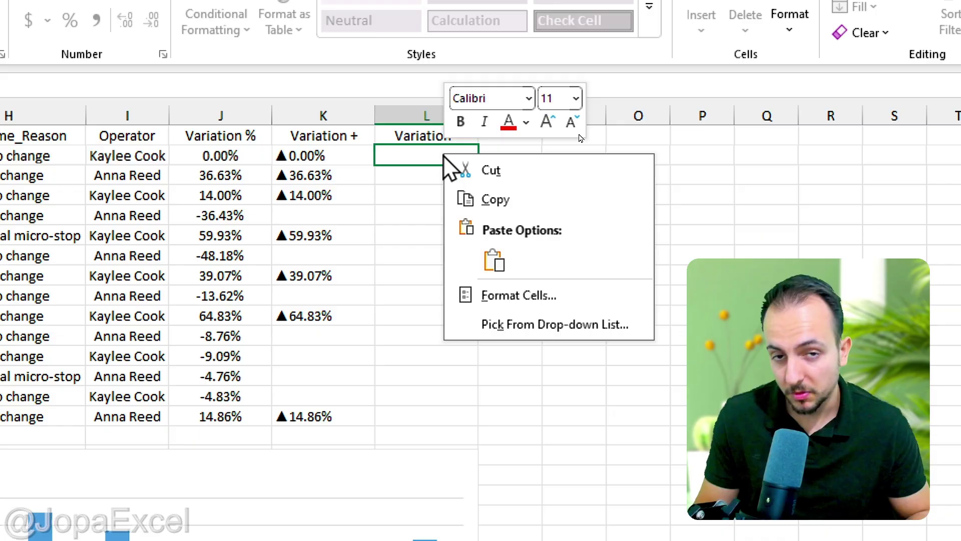
{"action": "left_click", "coordinate": [493, 260]}
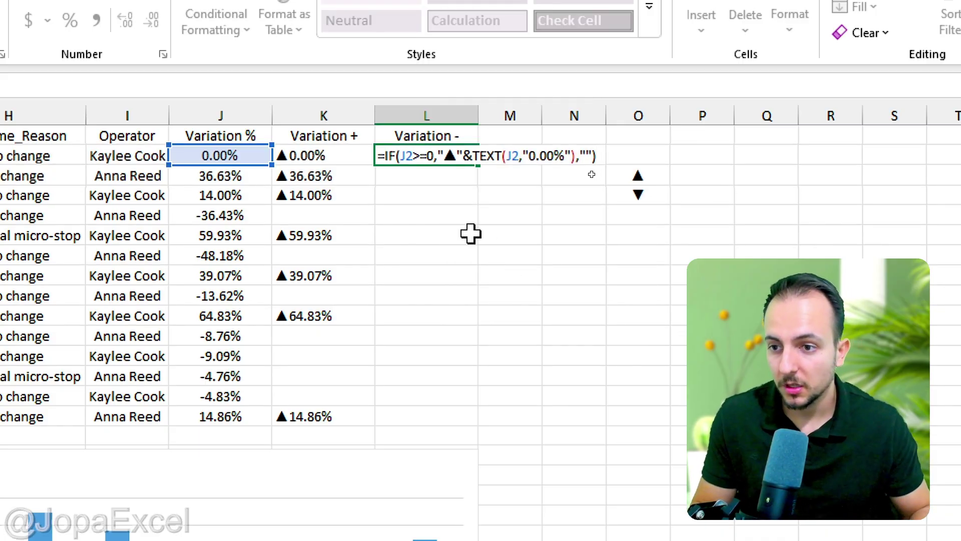
{"action": "key", "text": "Return"}
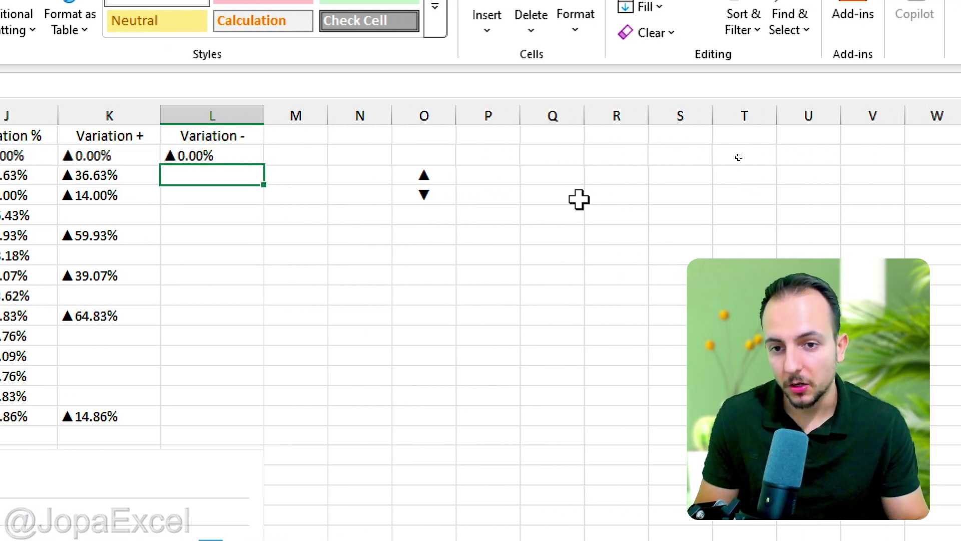
Step: Copy the down arrow character ▼ from inside cell O4
{"action": "double_click", "coordinate": [512, 194]}
{"action": "left_click_drag", "start_coordinate": [442, 194], "coordinate": [430, 196]}
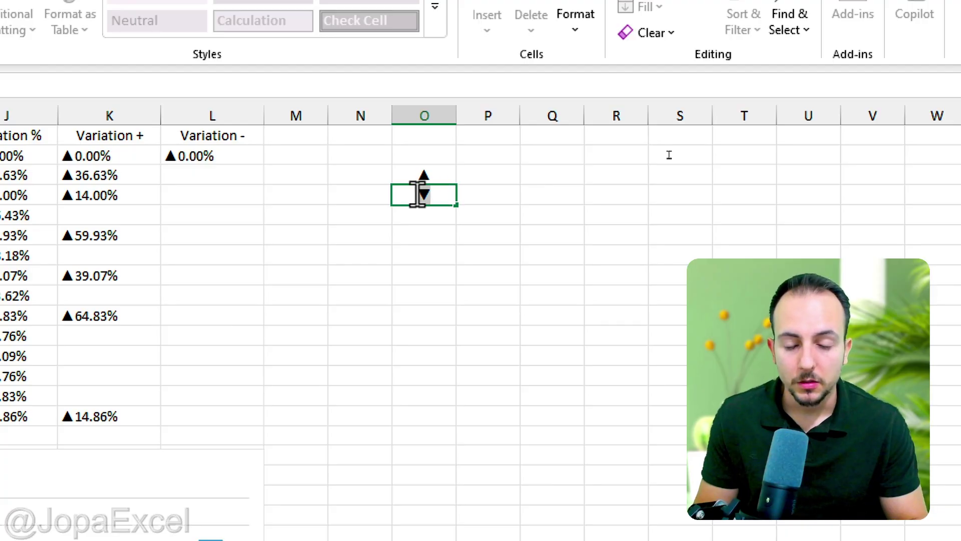
{"action": "right_click", "coordinate": [431, 196]}
{"action": "left_click", "coordinate": [469, 241]}
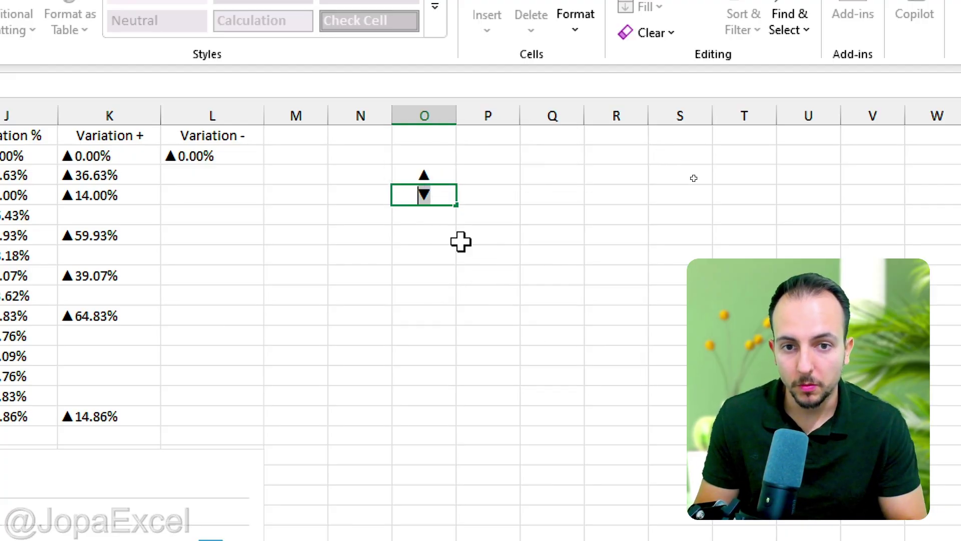
{"action": "left_click", "coordinate": [296, 215]}
Step: Replace the up arrow in the L2 formula with the copied down arrow ▼
{"action": "left_click", "coordinate": [189, 156]}
{"action": "double_click", "coordinate": [295, 152]}
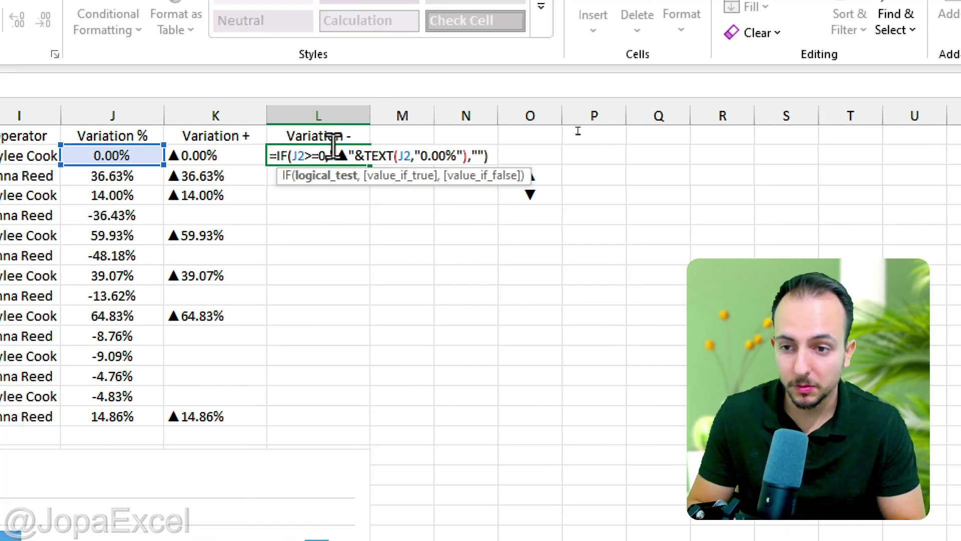
{"action": "left_click_drag", "start_coordinate": [334, 155], "coordinate": [347, 155]}
{"action": "right_click", "coordinate": [347, 155]}
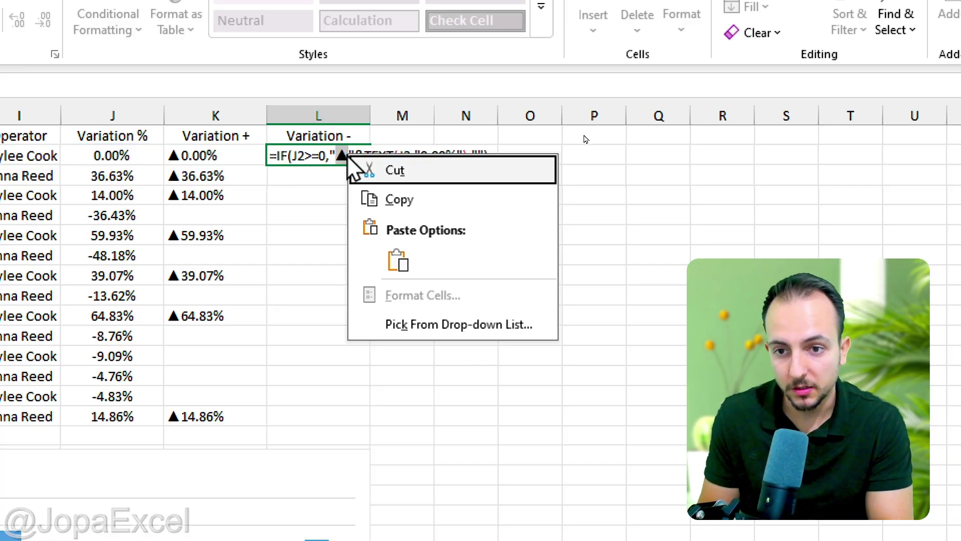
{"action": "left_click", "coordinate": [395, 258]}
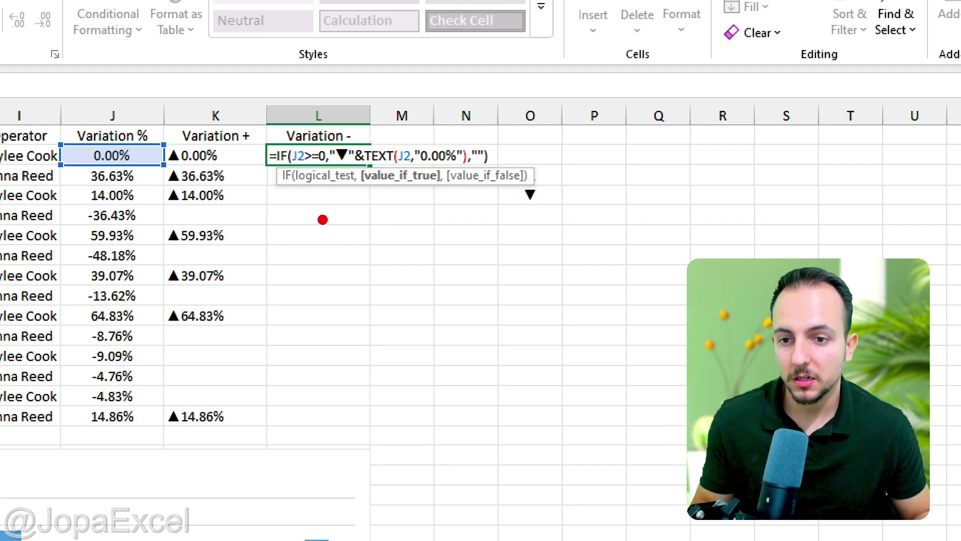
Step: Change the L2 condition to test for J2 below zero and fill the formula down through L15
{"action": "left_click_drag", "start_coordinate": [300, 136], "coordinate": [330, 146]}
{"action": "mouse_move", "coordinate": [331, 216]}
{"action": "left_mouse_down"}
{"action": "mouse_move", "coordinate": [275, 237]}
{"action": "mouse_move", "coordinate": [327, 290]}
{"action": "left_mouse_up"}
{"action": "key", "text": "Escape"}
{"action": "left_click", "coordinate": [316, 155]}
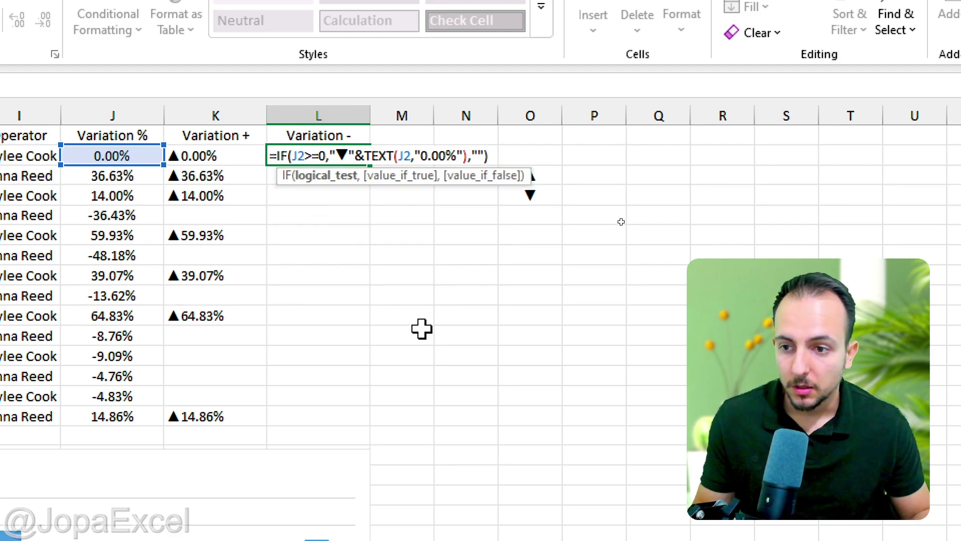
{"action": "key", "text": "BackSpace"}
{"action": "key", "text": "BackSpace"}
{"action": "key", "text": "Escape"}
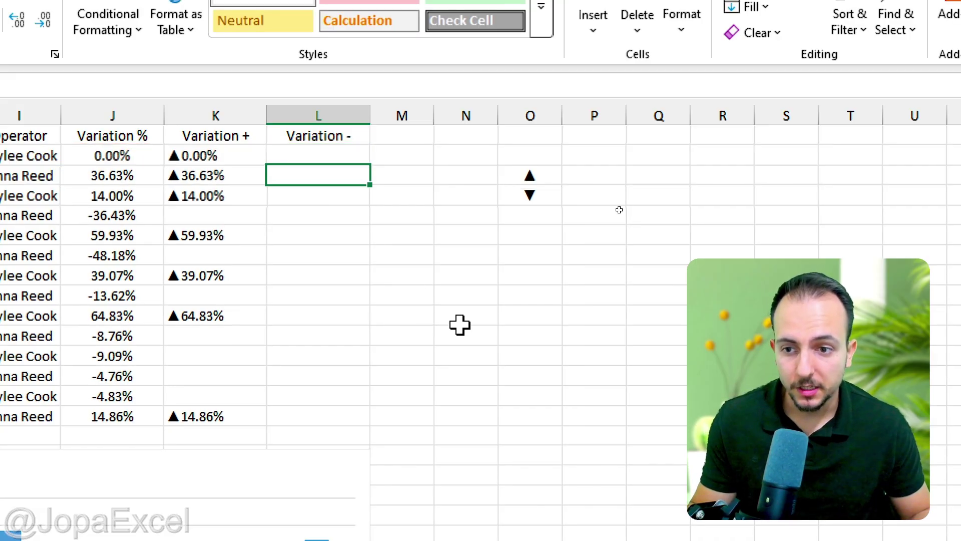
{"action": "left_click_drag", "start_coordinate": [375, 172], "coordinate": [354, 429]}
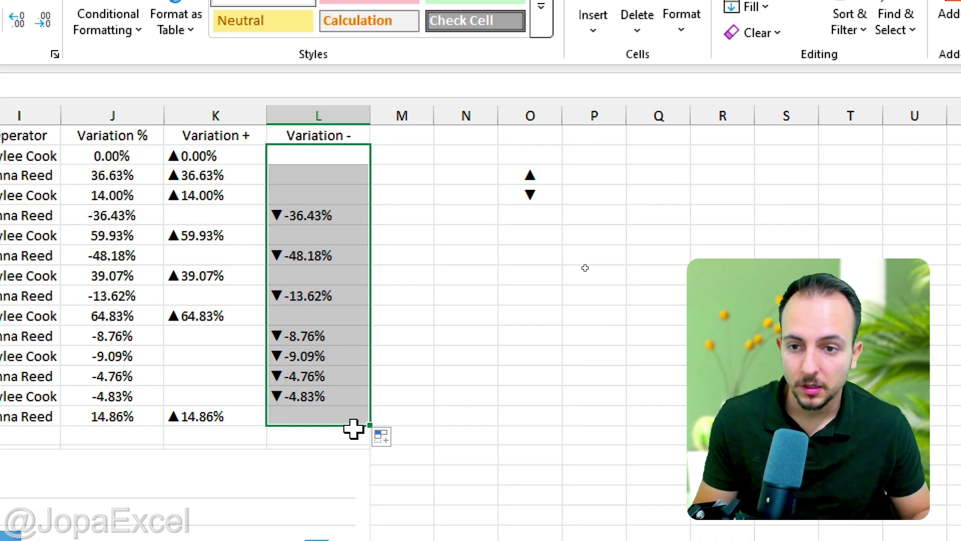
Step: Copy the Quantity_Produced range E1:E15 and paste it into the column chart as a second series
{"action": "left_click", "coordinate": [230, 134]}
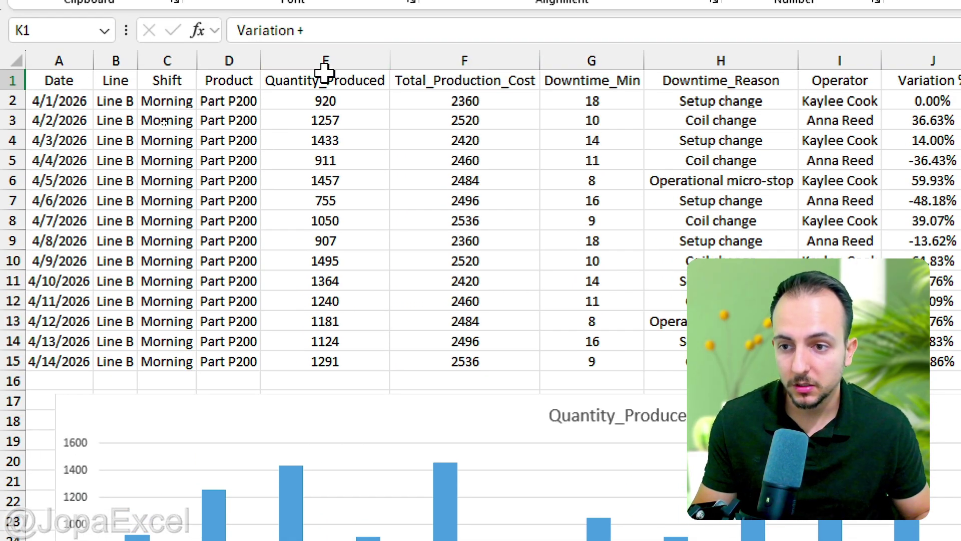
{"action": "left_click", "coordinate": [326, 47]}
{"action": "left_click_drag", "start_coordinate": [337, 81], "coordinate": [340, 360]}
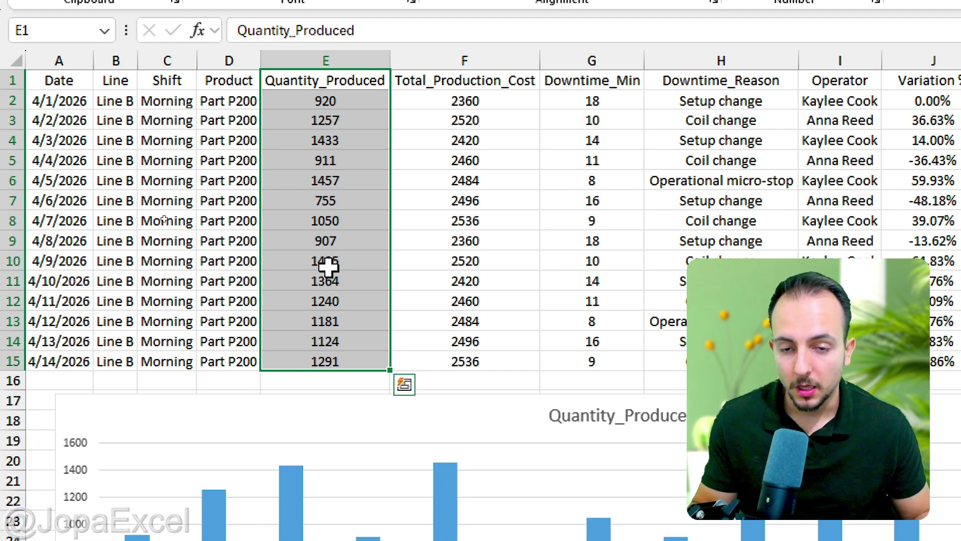
{"action": "key", "text": "ctrl+c"}
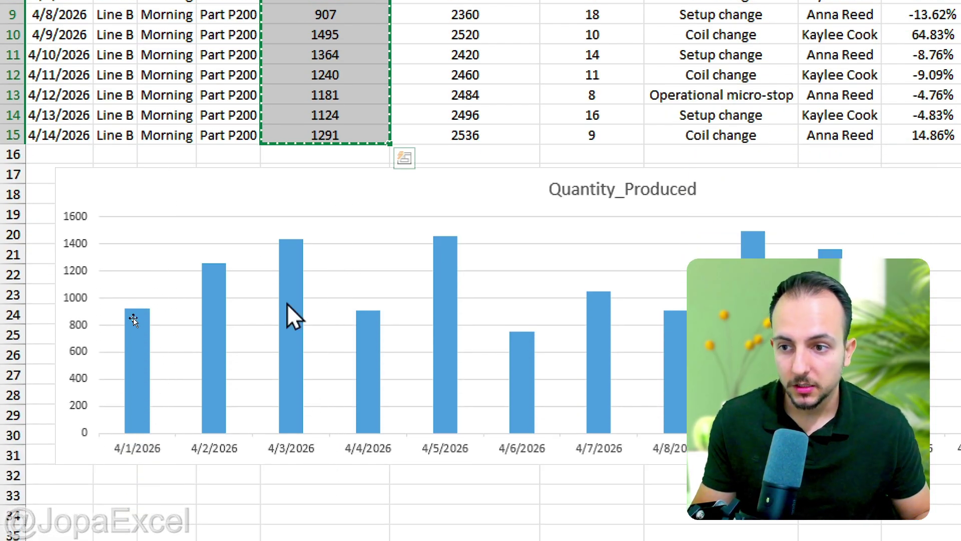
{"action": "left_click", "coordinate": [278, 422]}
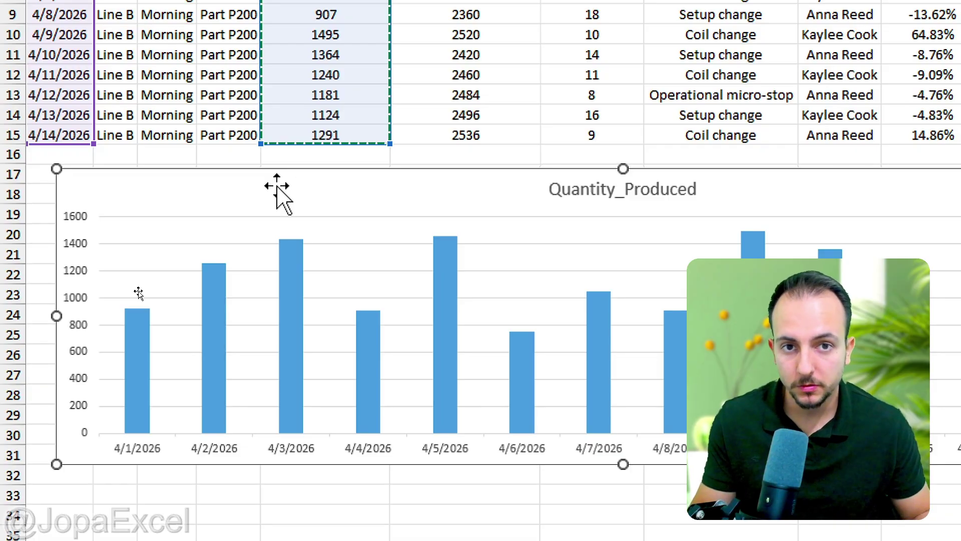
{"action": "key", "text": "ctrl+v"}
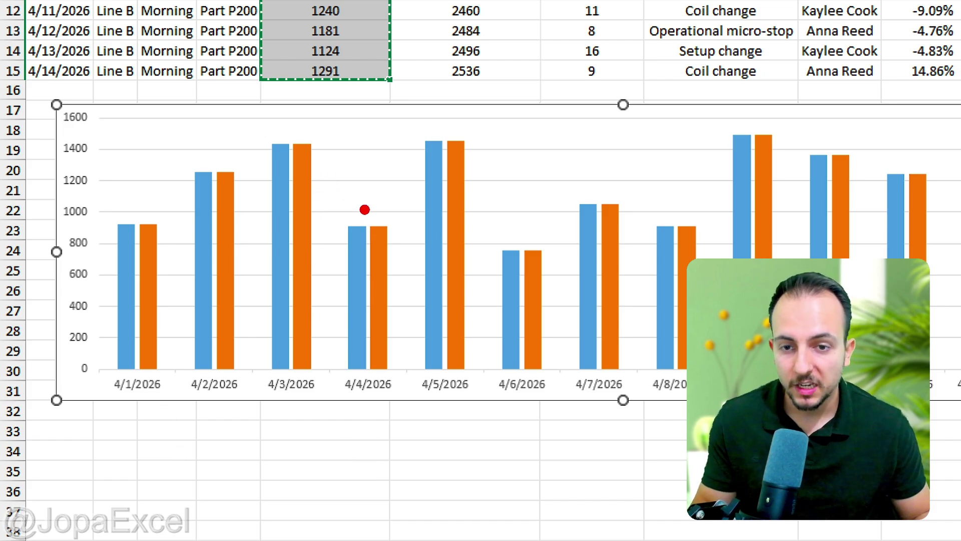
{"action": "left_click_drag", "start_coordinate": [348, 209], "coordinate": [323, 170]}
{"action": "left_click_drag", "start_coordinate": [380, 213], "coordinate": [401, 195]}
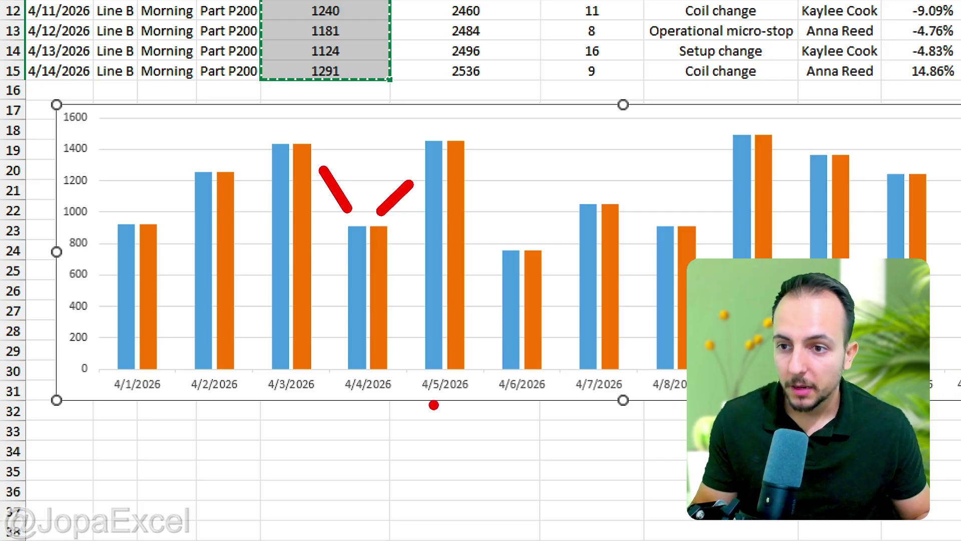
{"action": "key", "text": "Escape"}
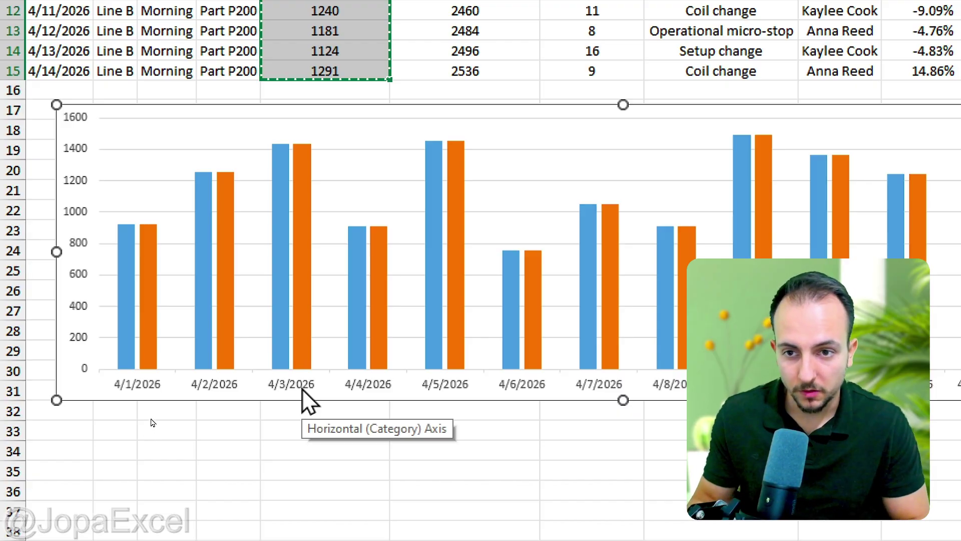
Step: Add data labels to the blue Quantity_Produced series at the Outside End position
{"action": "left_click", "coordinate": [278, 275]}
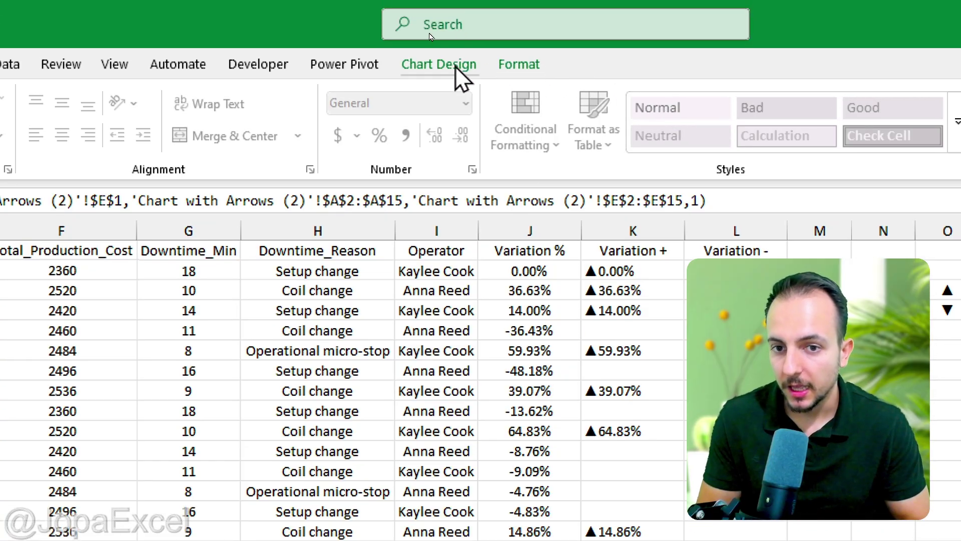
{"action": "left_click", "coordinate": [456, 68]}
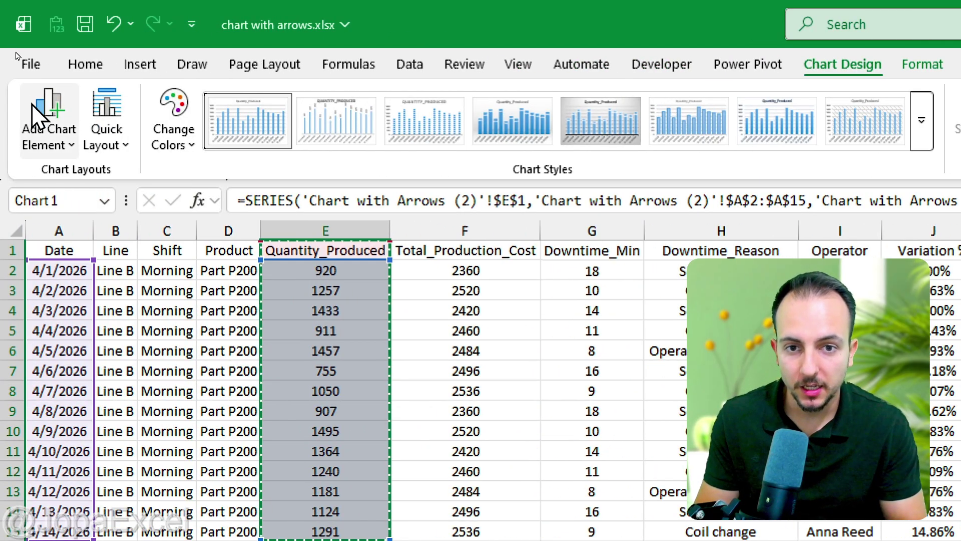
{"action": "left_click", "coordinate": [45, 118]}
{"action": "mouse_move", "coordinate": [123, 272]}
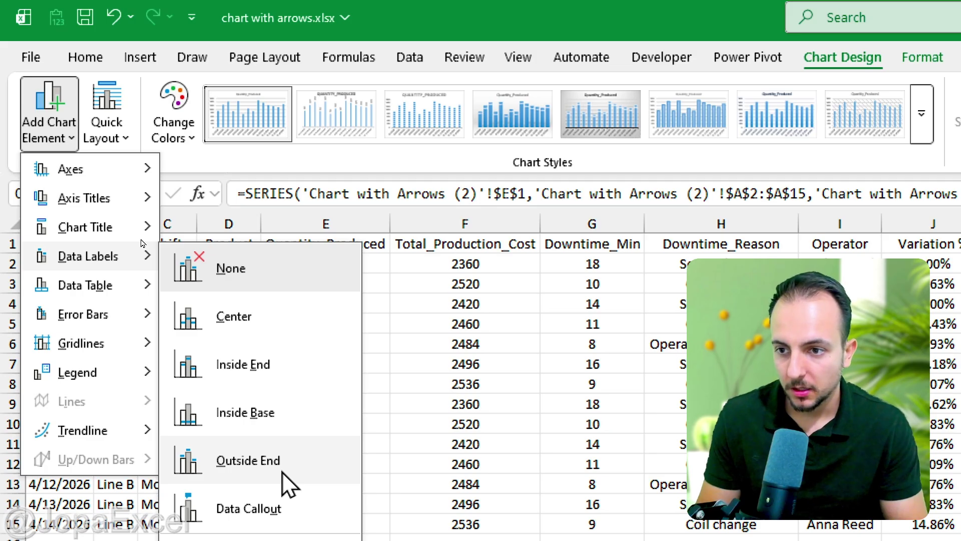
{"action": "left_click", "coordinate": [283, 473]}
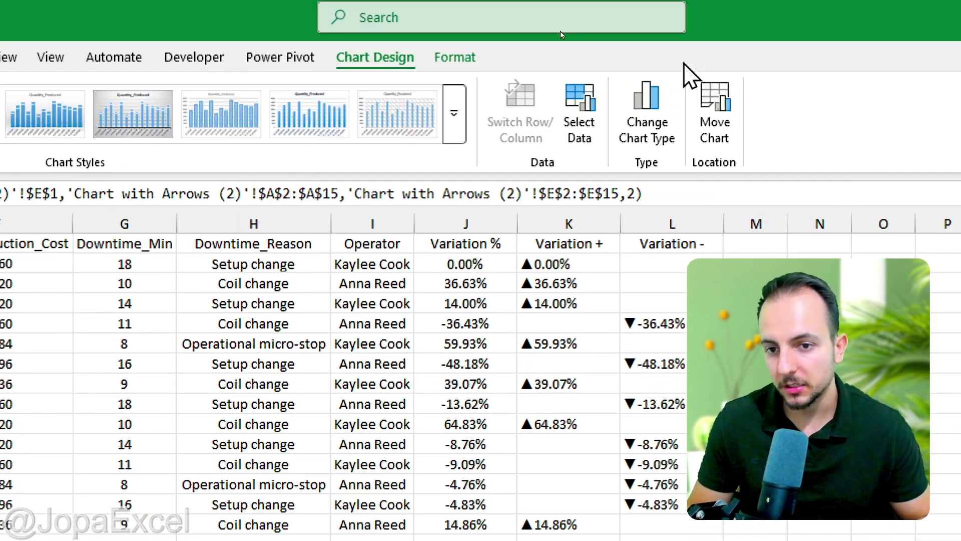
Step: Add Outside End data labels to the orange duplicate Quantity_Produced series
{"action": "left_click", "coordinate": [65, 138]}
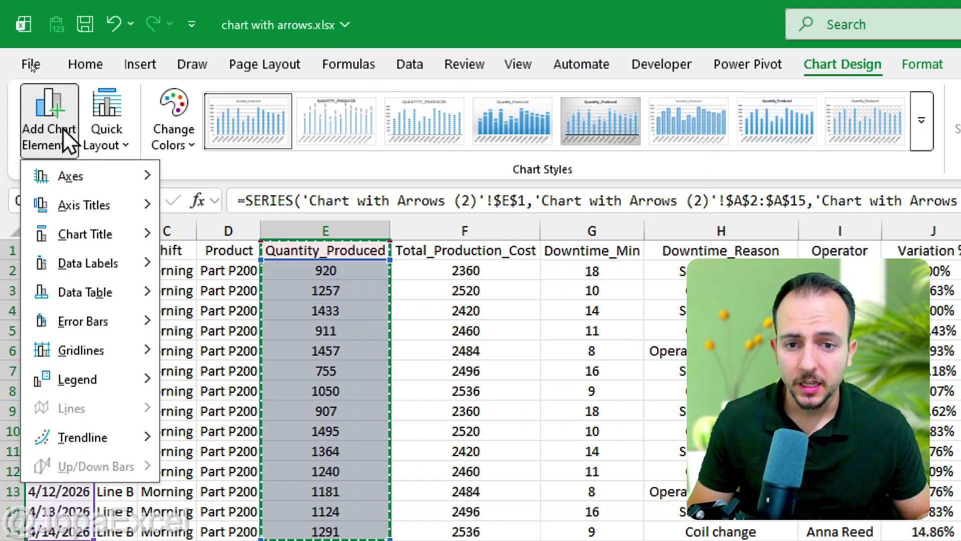
{"action": "mouse_move", "coordinate": [95, 261]}
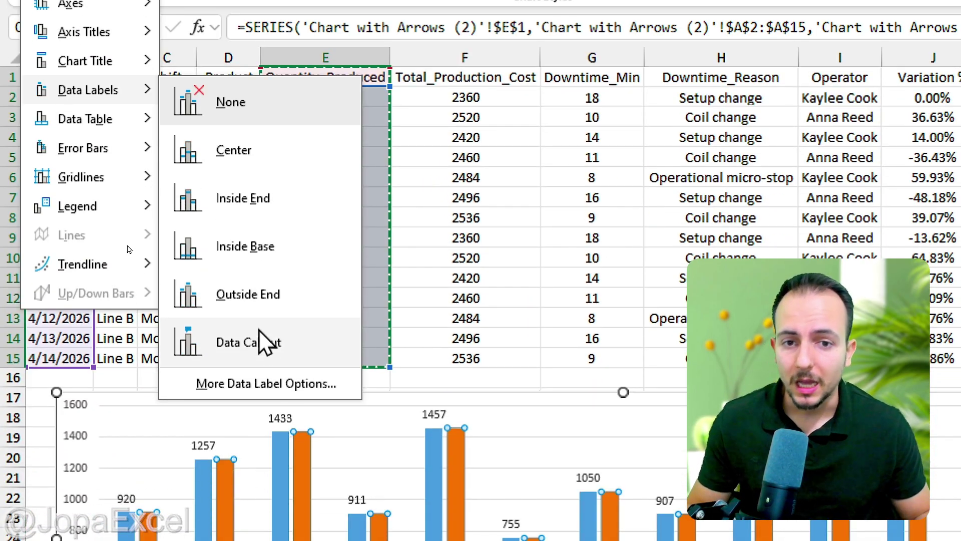
{"action": "left_click", "coordinate": [215, 295]}
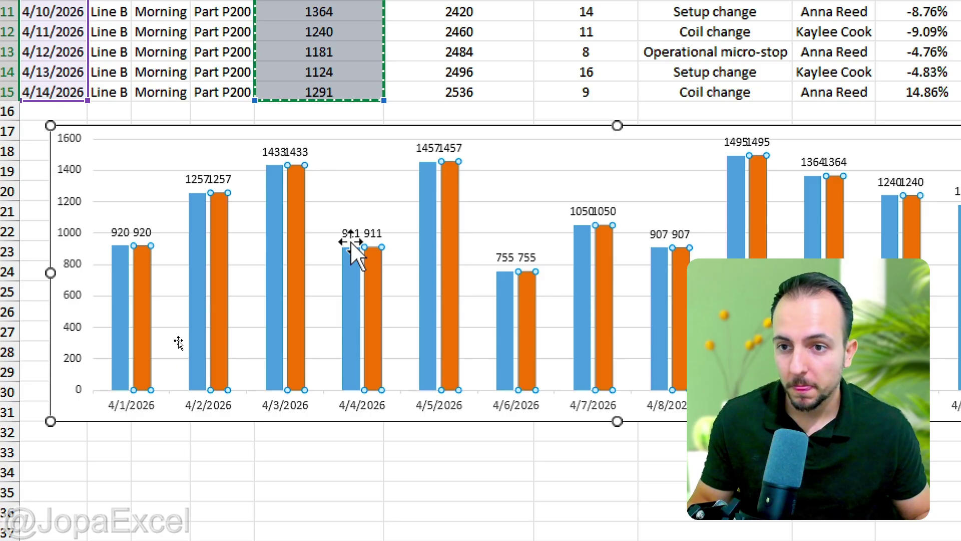
Step: Make the blue series' data labels show only cell values from the Variation + range K2:K15, without the Value and leader lines
{"action": "left_click", "coordinate": [354, 270]}
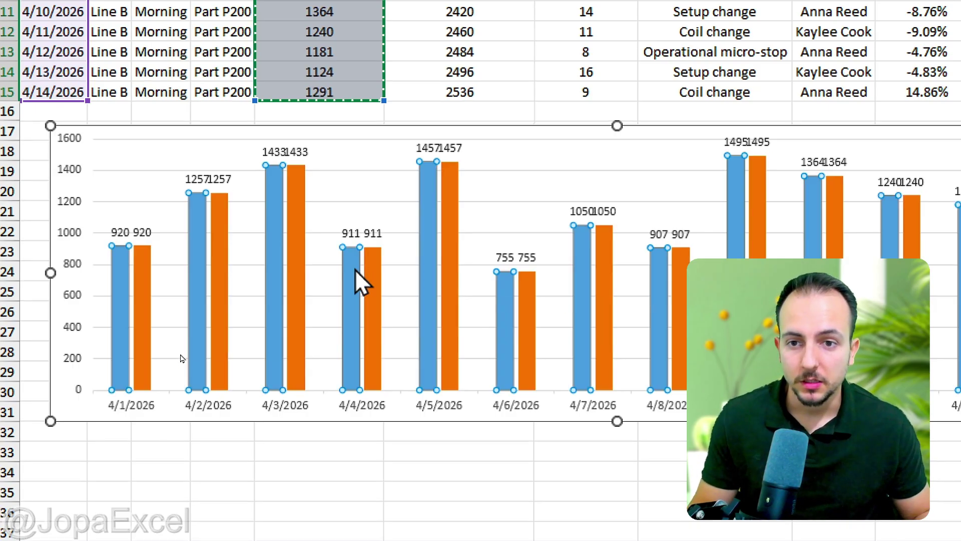
{"action": "left_click", "coordinate": [356, 234]}
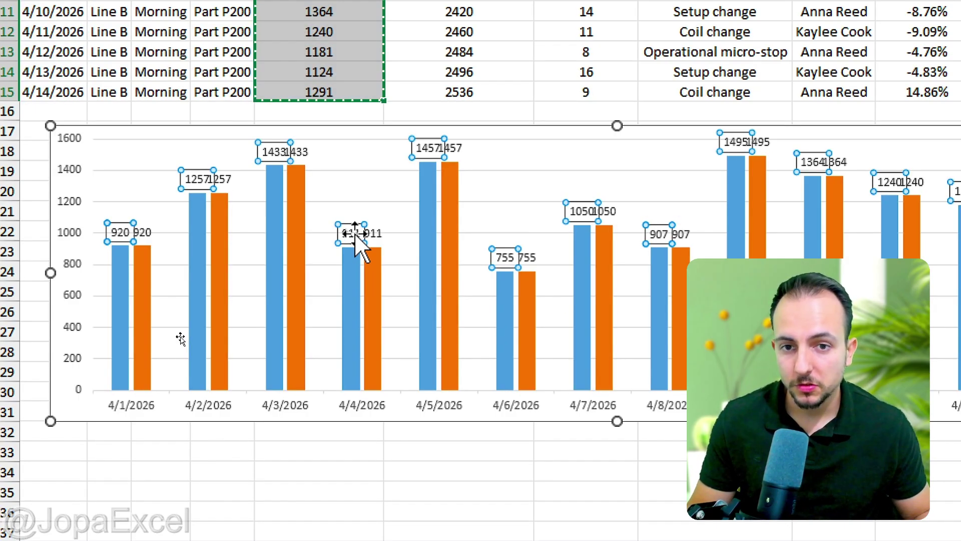
{"action": "right_click", "coordinate": [356, 235]}
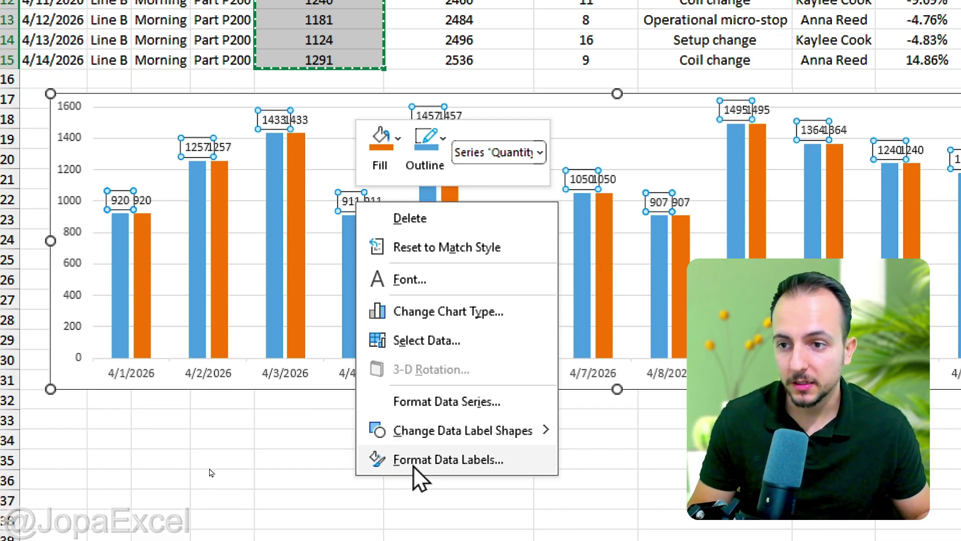
{"action": "left_click", "coordinate": [414, 459]}
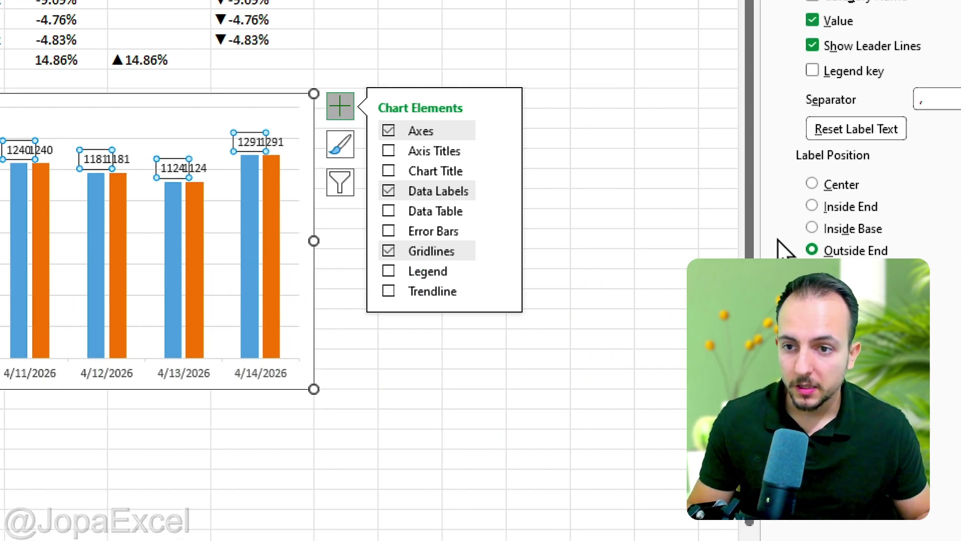
{"action": "left_click_drag", "start_coordinate": [749, 239], "coordinate": [633, 238]}
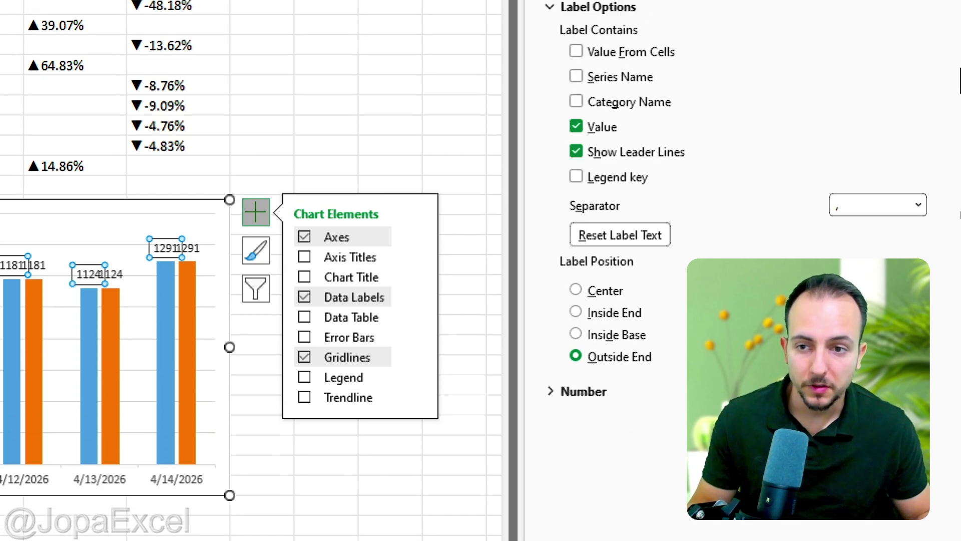
{"action": "left_click", "coordinate": [610, 131]}
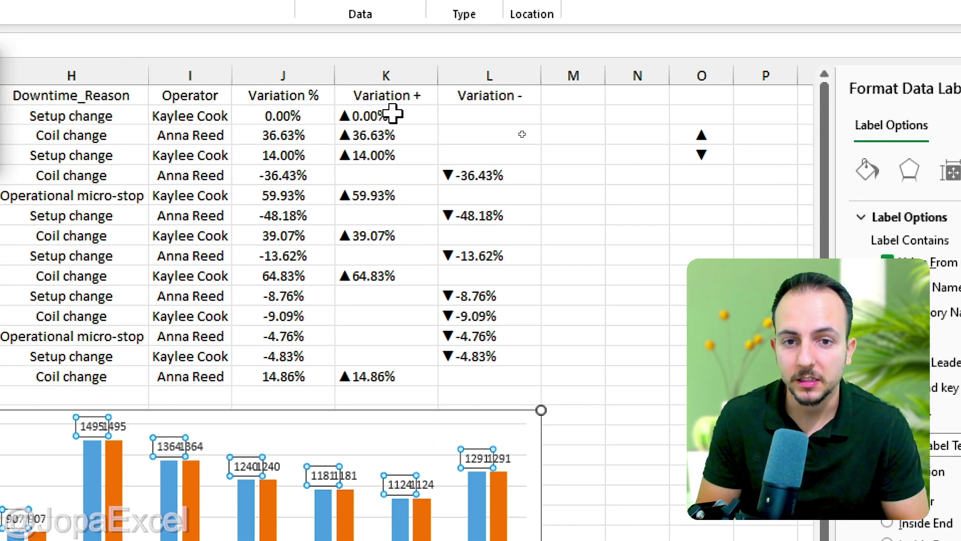
{"action": "left_click_drag", "start_coordinate": [393, 115], "coordinate": [369, 371]}
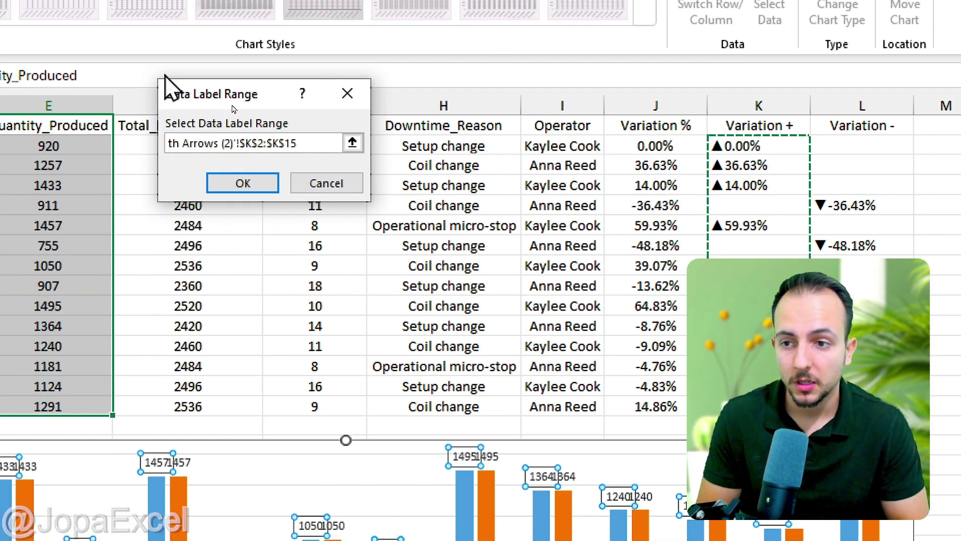
{"action": "left_click", "coordinate": [252, 187]}
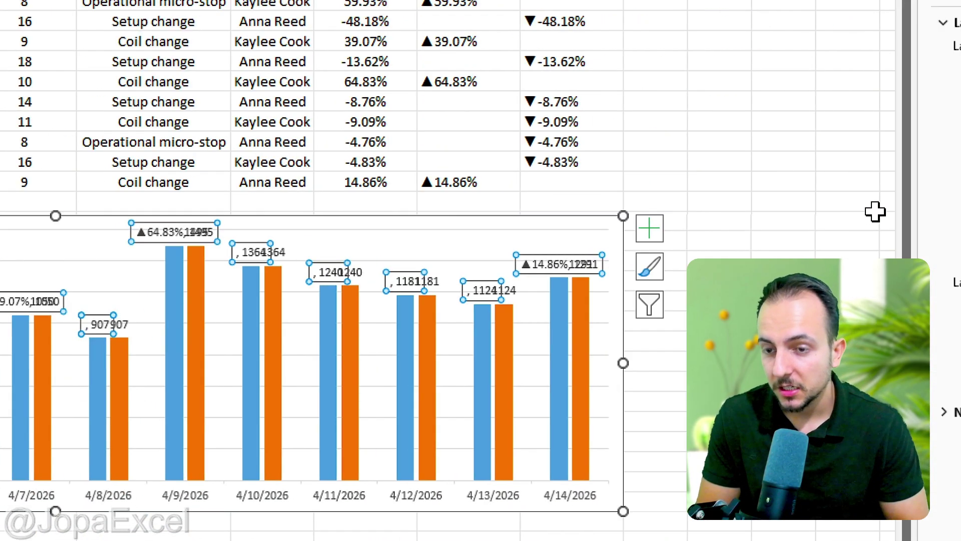
{"action": "left_click", "coordinate": [661, 171]}
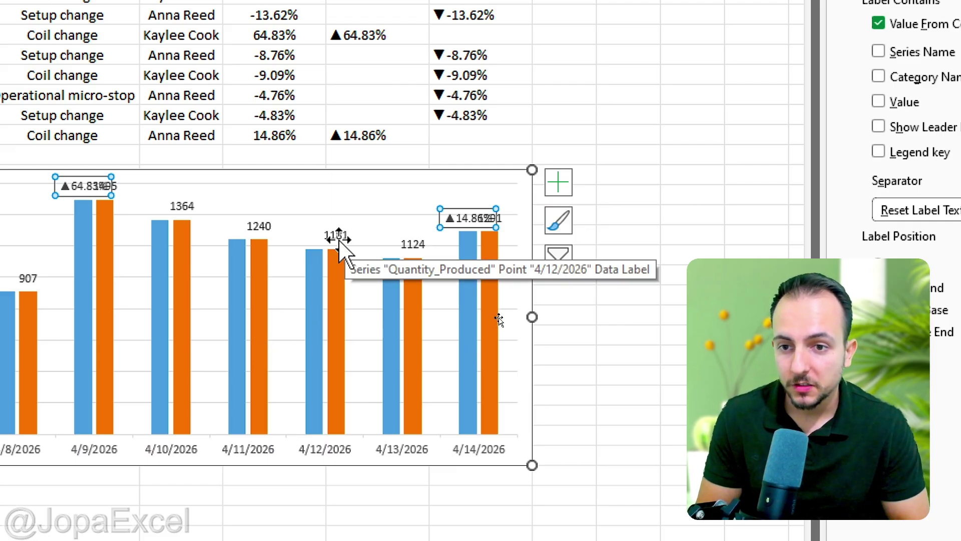
Step: Make the orange series' data labels show only cell values from the Variation - range L2:L15, turning off Value and leader lines
{"action": "left_click", "coordinate": [340, 236]}
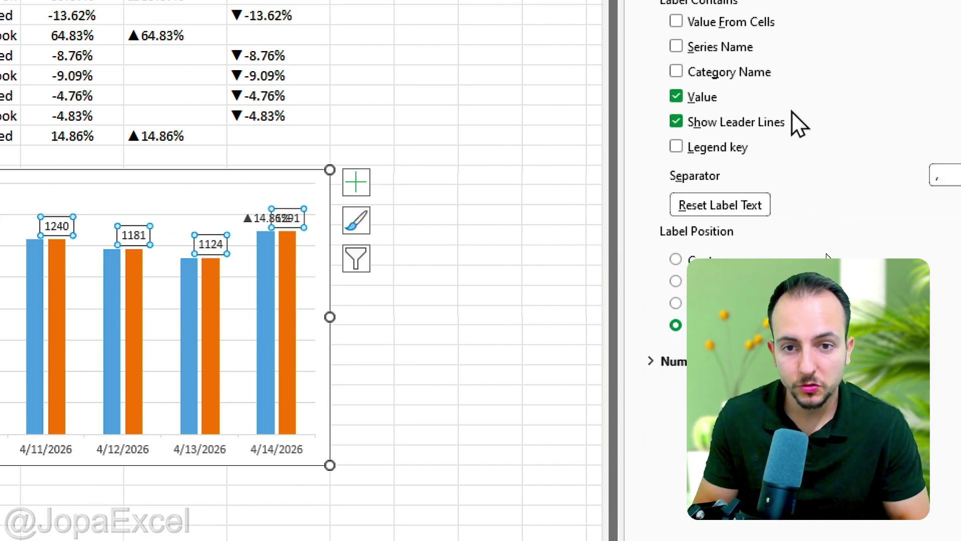
{"action": "left_click", "coordinate": [728, 26]}
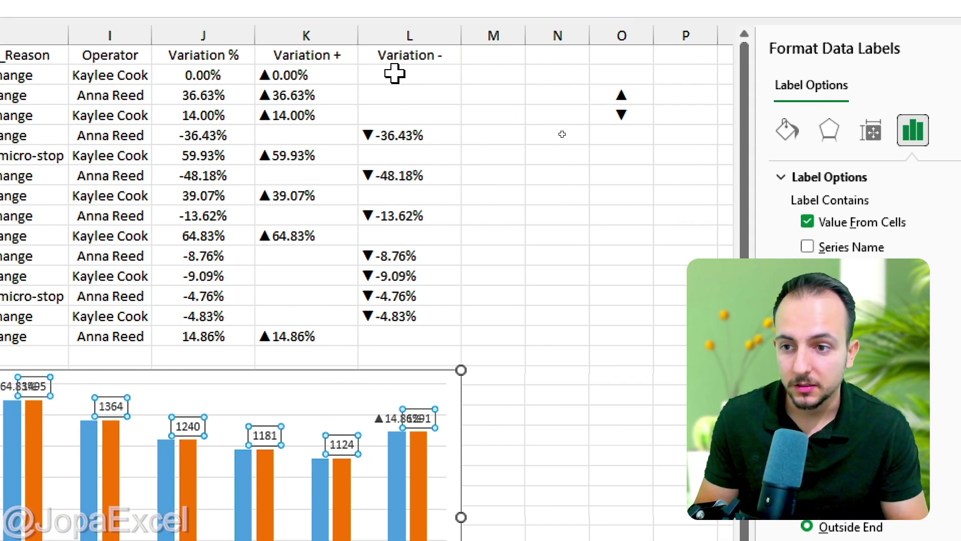
{"action": "left_click_drag", "start_coordinate": [395, 74], "coordinate": [391, 336]}
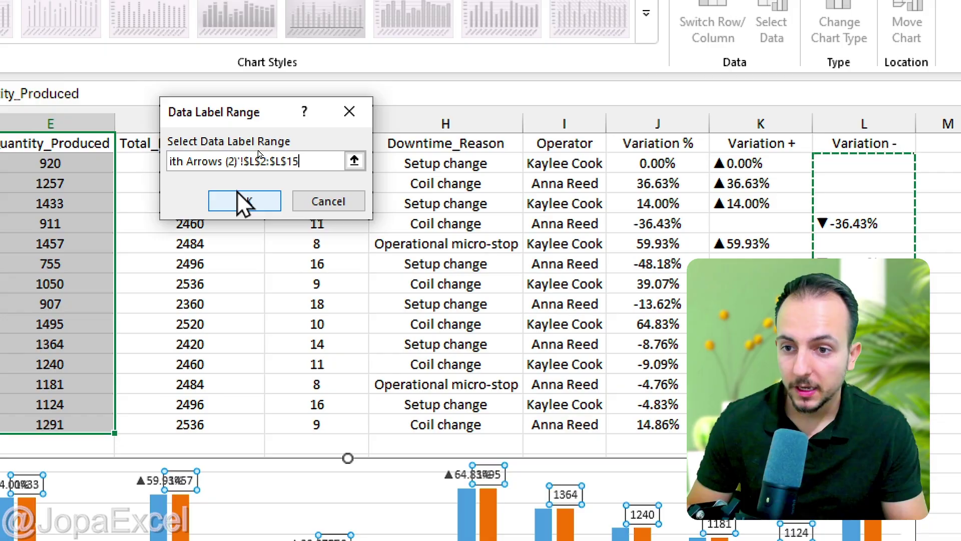
{"action": "left_click", "coordinate": [222, 193]}
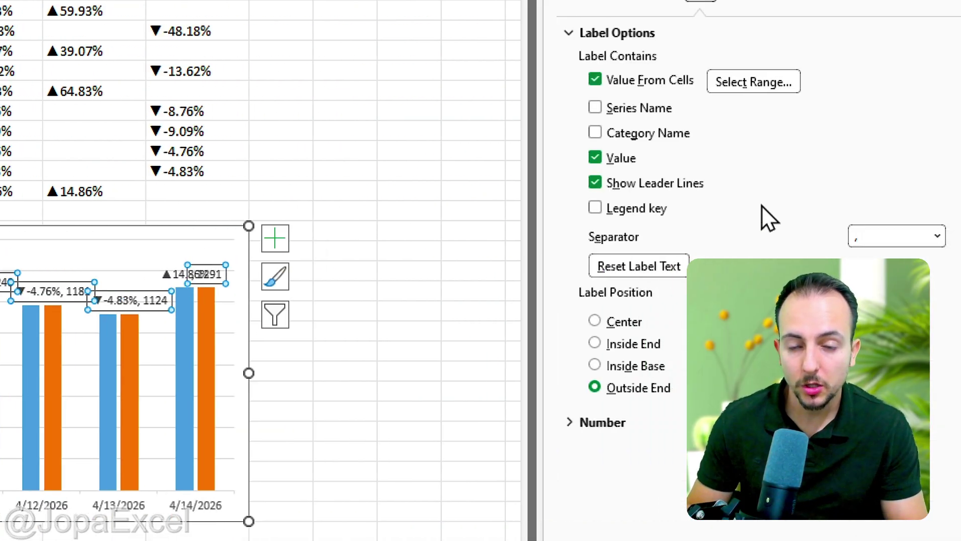
{"action": "left_click", "coordinate": [652, 182]}
{"action": "left_click", "coordinate": [622, 159]}
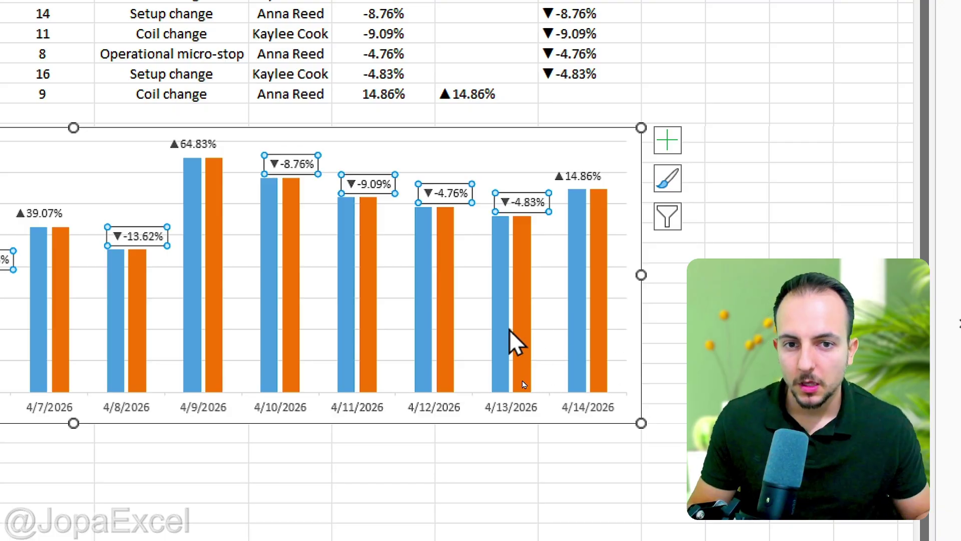
Step: Set the series overlap to 100% so both column series coincide, and reduce the gap width to widen the columns
{"action": "left_click", "coordinate": [450, 299]}
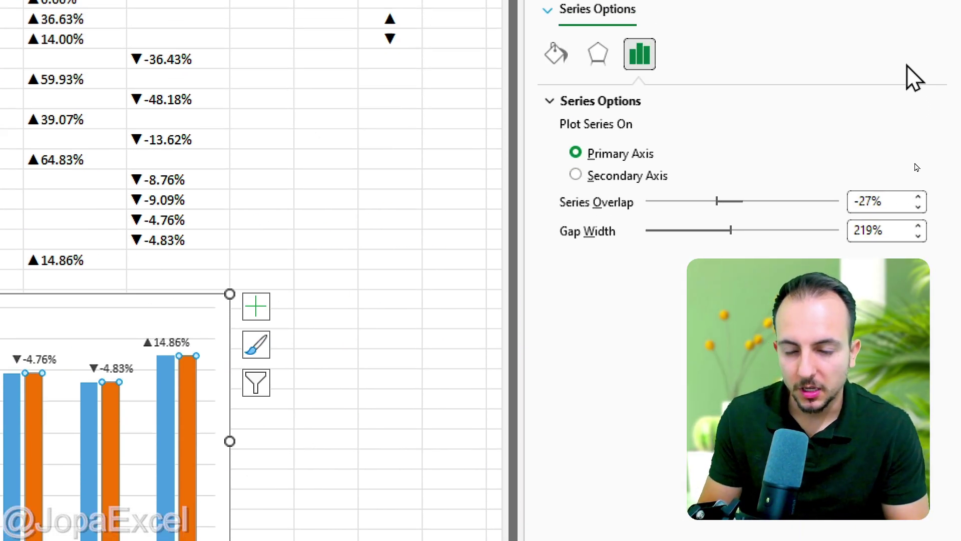
{"action": "left_click_drag", "start_coordinate": [516, 77], "coordinate": [457, 80]}
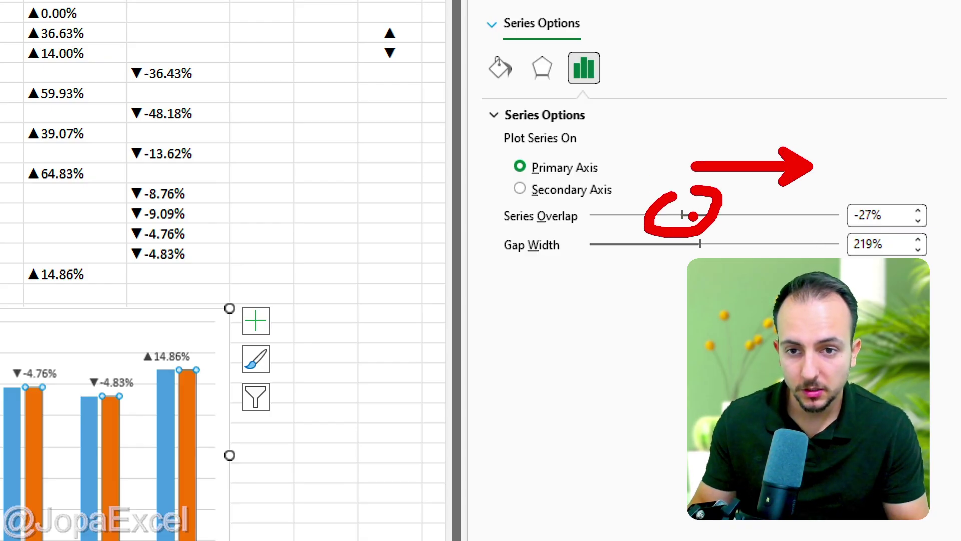
{"action": "left_click_drag", "start_coordinate": [682, 216], "coordinate": [839, 215]}
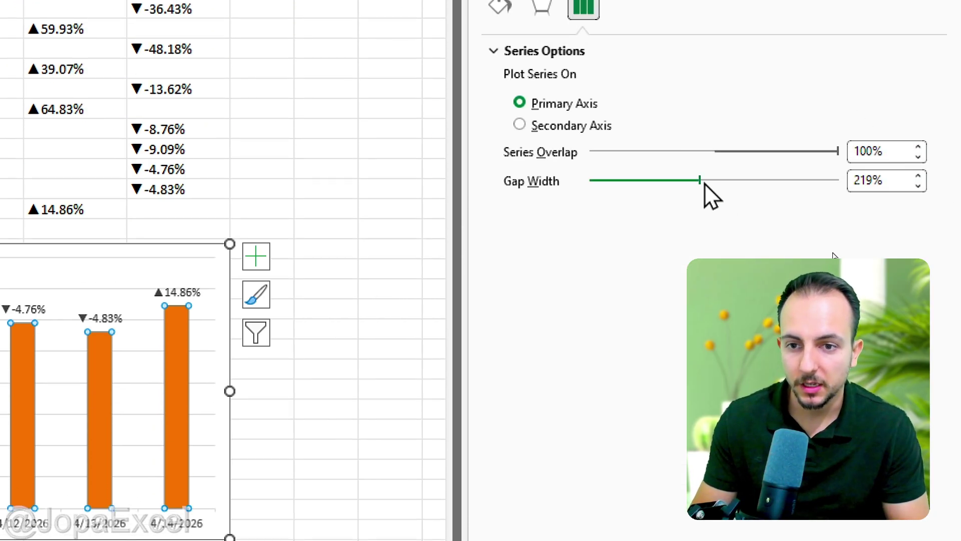
{"action": "left_click_drag", "start_coordinate": [701, 182], "coordinate": [637, 181]}
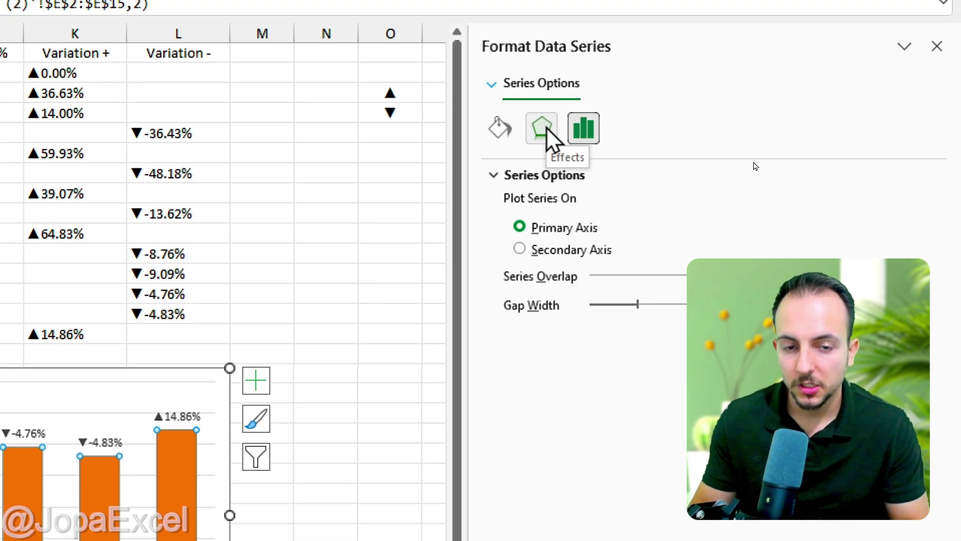
Step: Apply a preset shadow effect to the orange column series
{"action": "left_click", "coordinate": [542, 128]}
{"action": "left_click", "coordinate": [526, 174]}
{"action": "left_click", "coordinate": [903, 203]}
{"action": "left_click", "coordinate": [798, 373]}
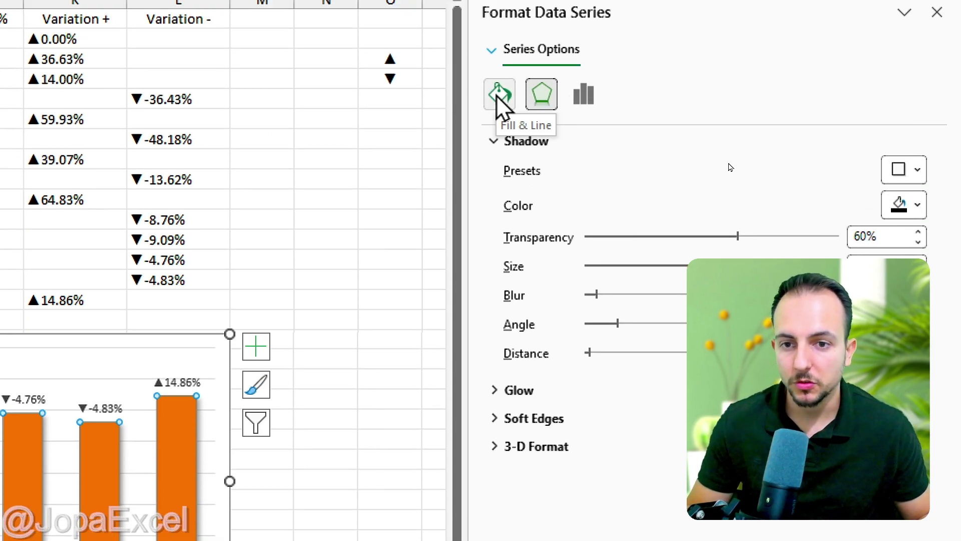
Step: Give the front column series a solid dark gray fill
{"action": "left_click", "coordinate": [500, 95]}
{"action": "left_click", "coordinate": [512, 141]}
{"action": "left_click", "coordinate": [510, 193]}
{"action": "left_click", "coordinate": [701, 343]}
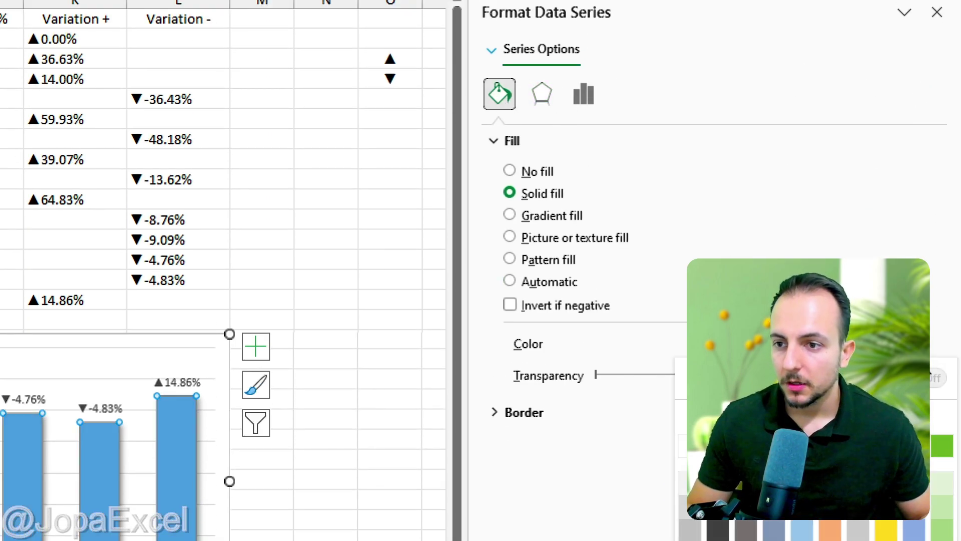
{"action": "left_click", "coordinate": [673, 538]}
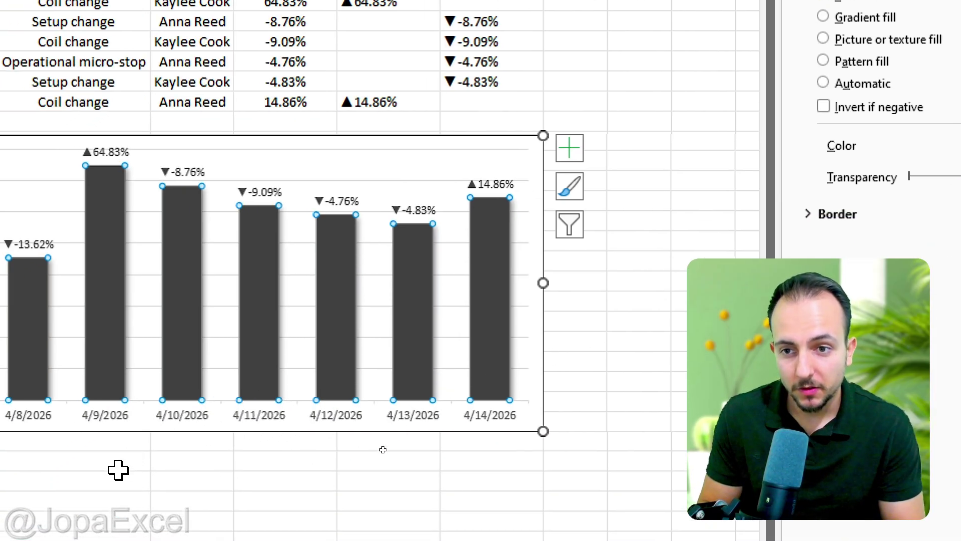
Step: Format the negative variation labels with a solid light orange fill and dark red text
{"action": "left_click", "coordinate": [276, 251]}
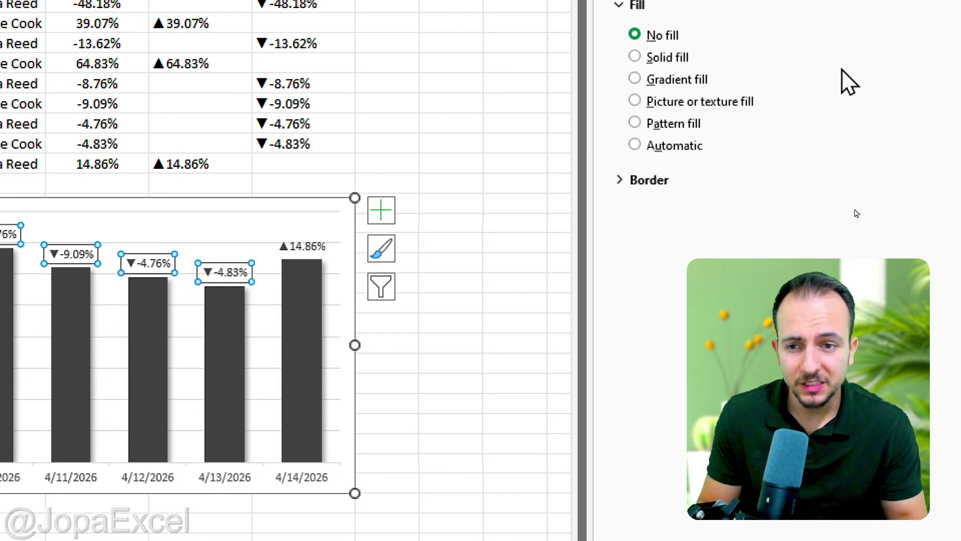
{"action": "left_click", "coordinate": [545, 171]}
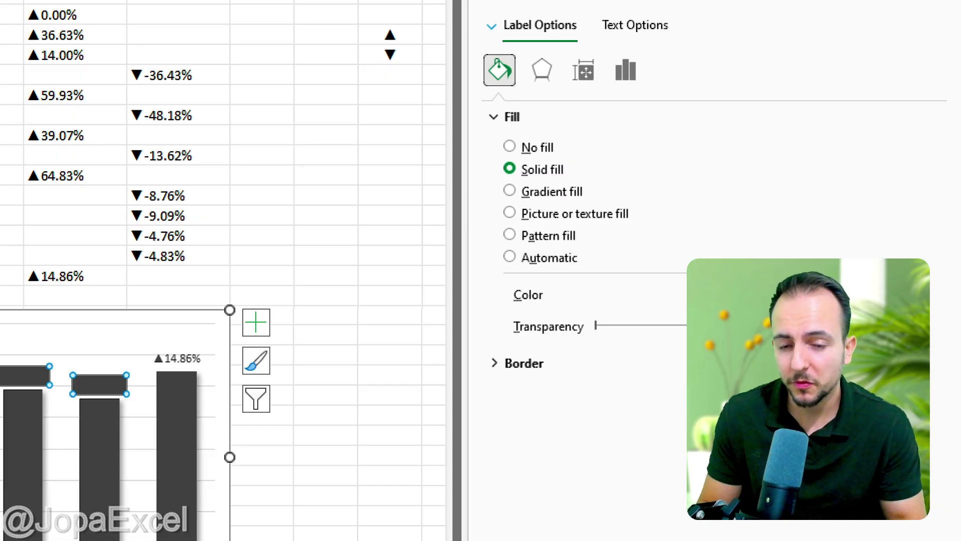
{"action": "left_click", "coordinate": [903, 293]}
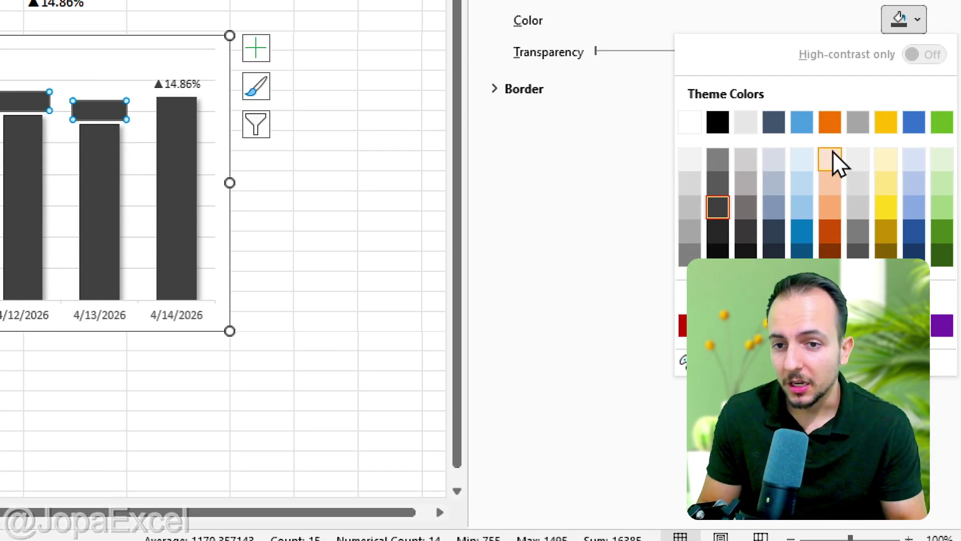
{"action": "left_click", "coordinate": [837, 164]}
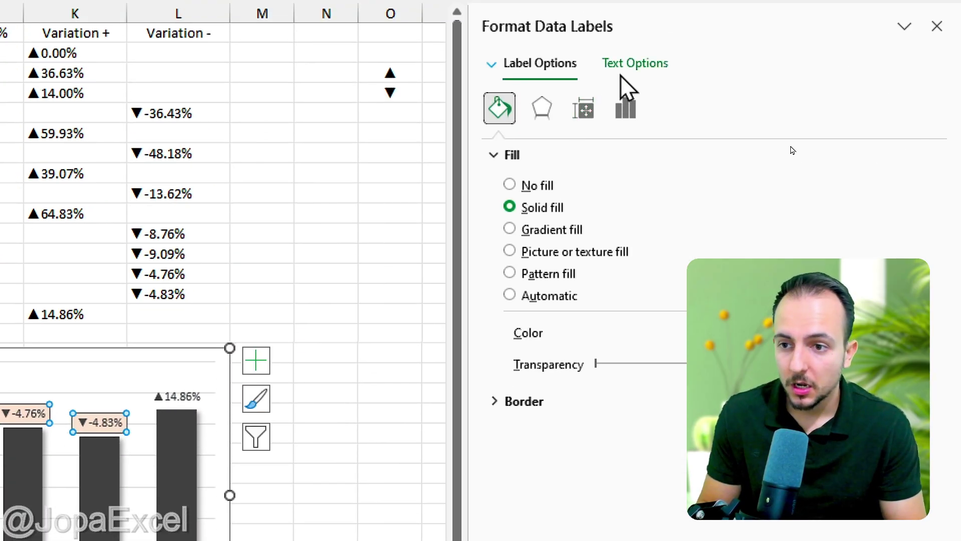
{"action": "left_click", "coordinate": [620, 76]}
{"action": "left_click", "coordinate": [901, 310]}
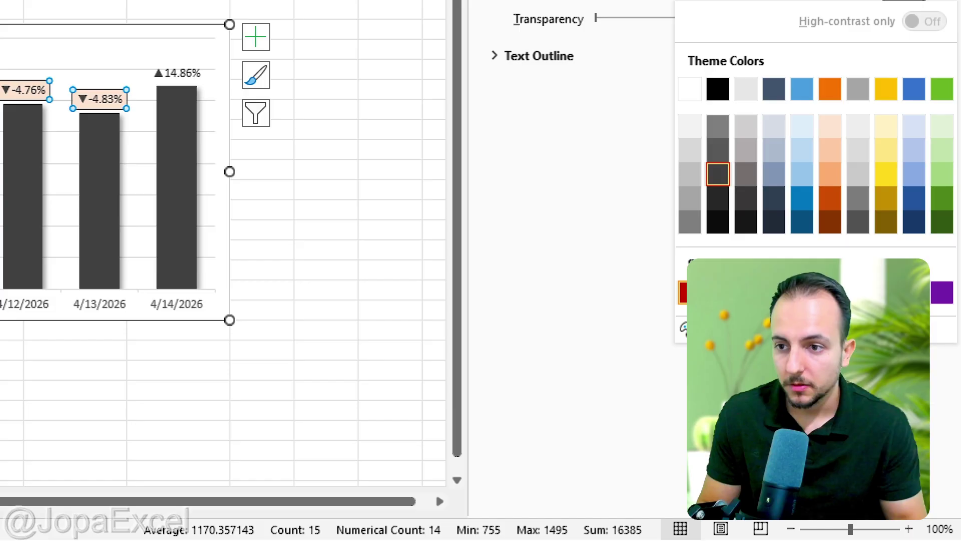
{"action": "left_click", "coordinate": [683, 292]}
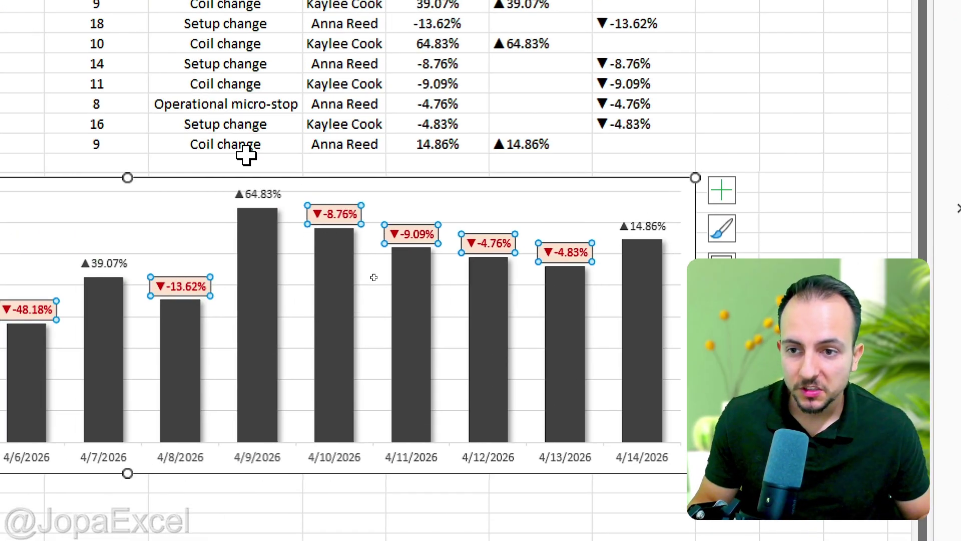
Step: Format the positive variation labels with green text and a solid light green fill, and close the formatting pane
{"action": "left_click", "coordinate": [265, 195]}
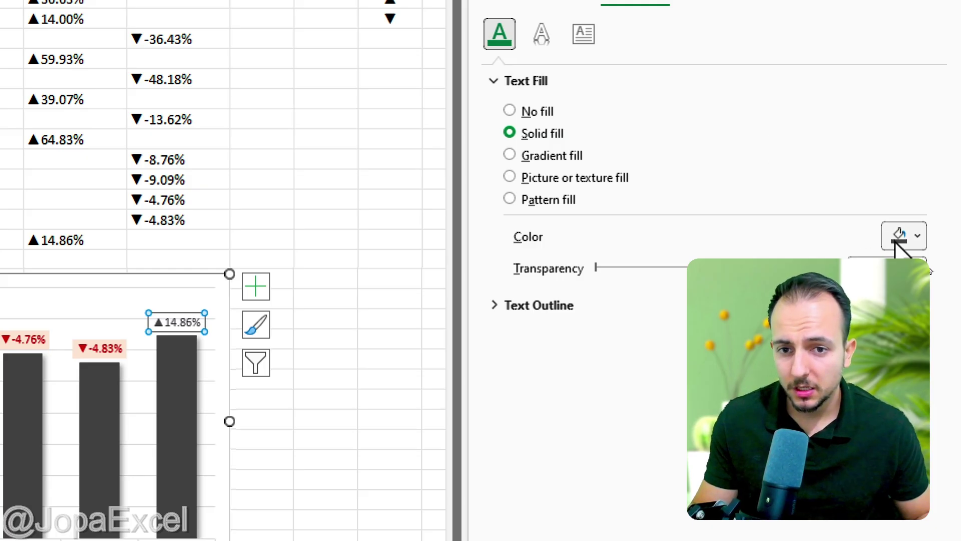
{"action": "left_click", "coordinate": [896, 240]}
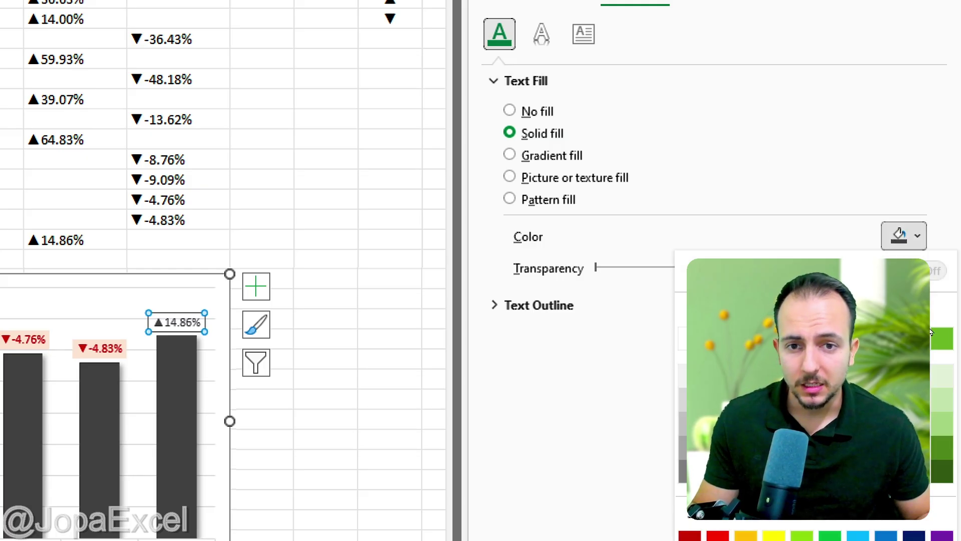
{"action": "left_click", "coordinate": [842, 535]}
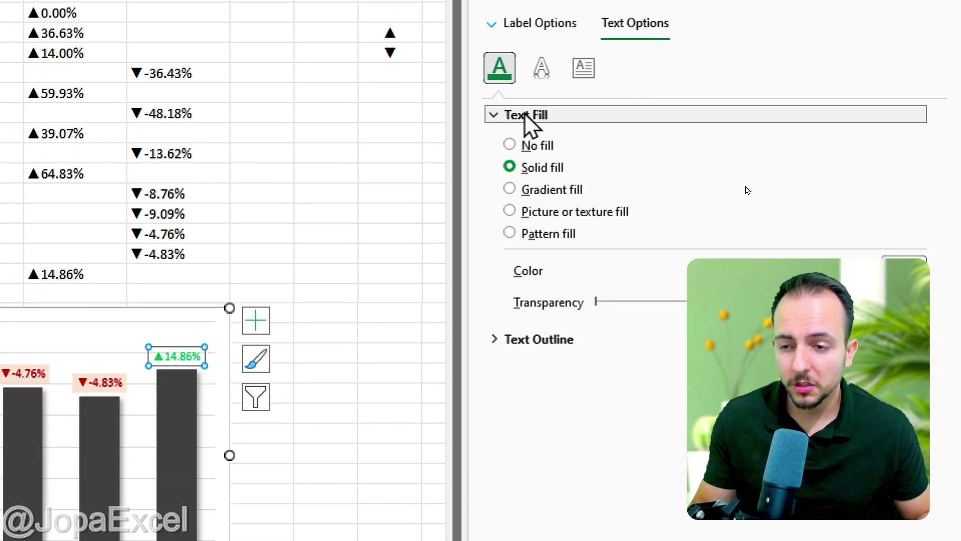
{"action": "left_click", "coordinate": [546, 26]}
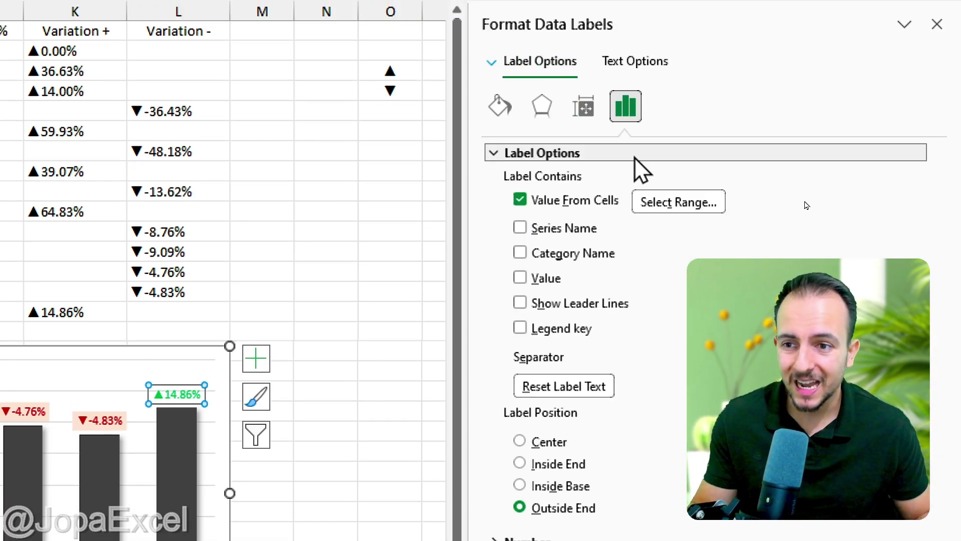
{"action": "left_click", "coordinate": [500, 105]}
{"action": "left_click", "coordinate": [544, 207]}
{"action": "left_click", "coordinate": [903, 331]}
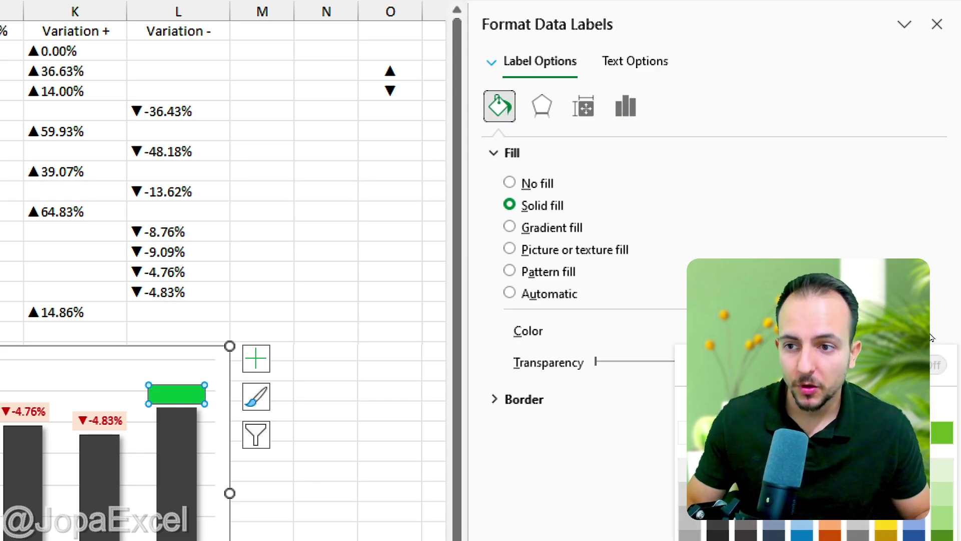
{"action": "left_click", "coordinate": [939, 473]}
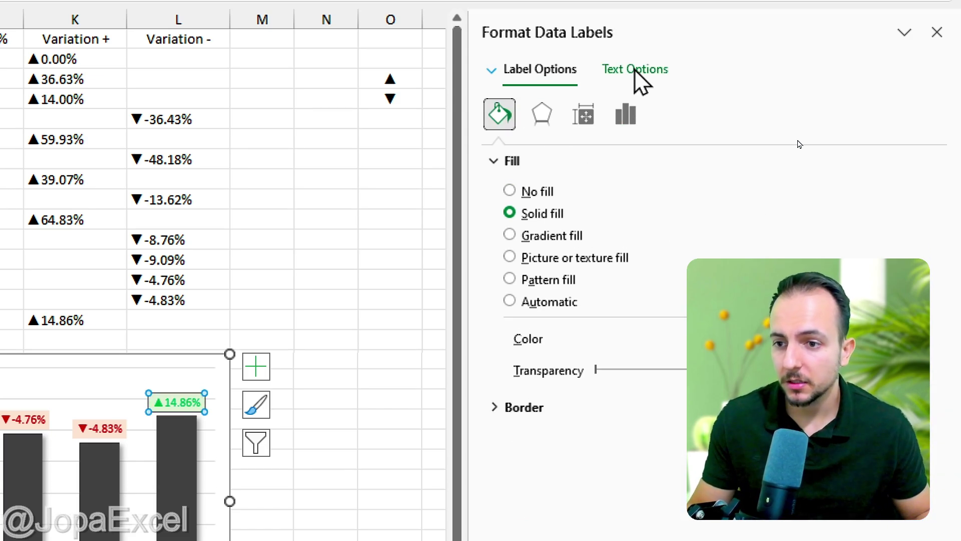
{"action": "left_click", "coordinate": [642, 75]}
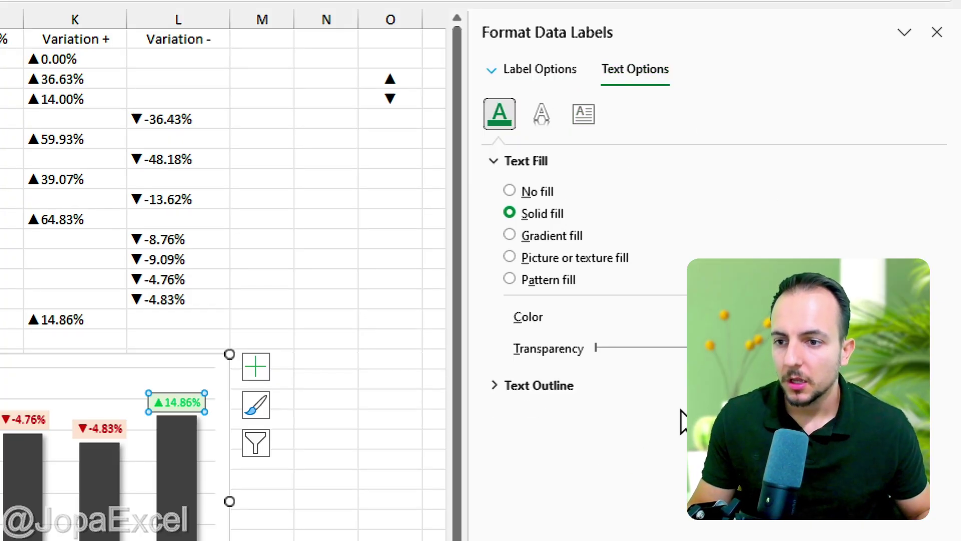
{"action": "left_click", "coordinate": [937, 32]}
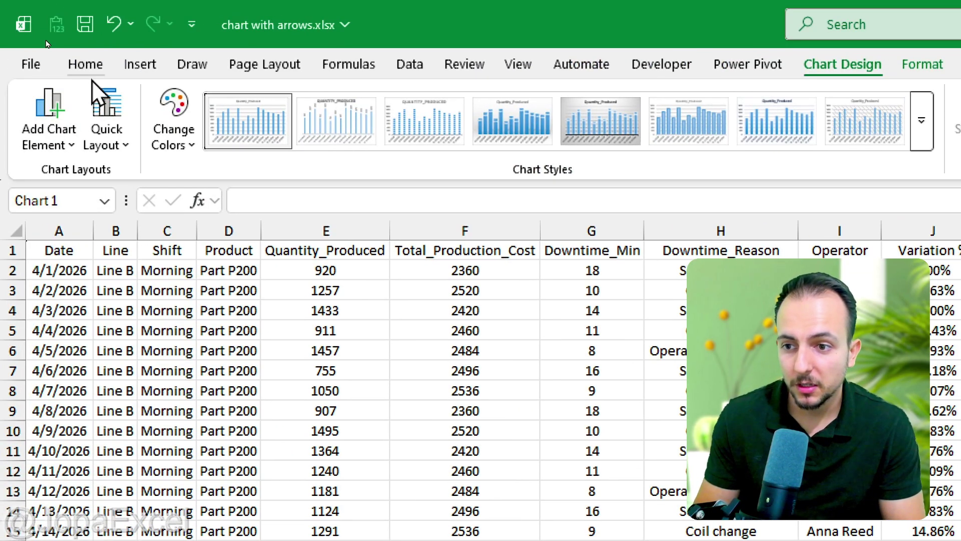
Step: Enlarge the font of the positive variation labels by two size steps and make them bold
{"action": "left_click", "coordinate": [86, 65]}
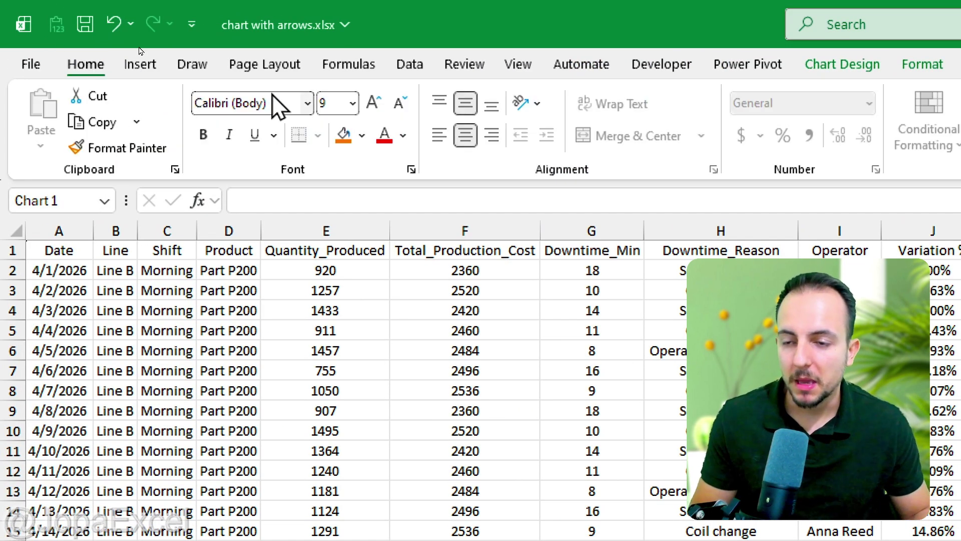
{"action": "left_click", "coordinate": [373, 103]}
{"action": "left_click", "coordinate": [373, 103]}
{"action": "left_click", "coordinate": [203, 134]}
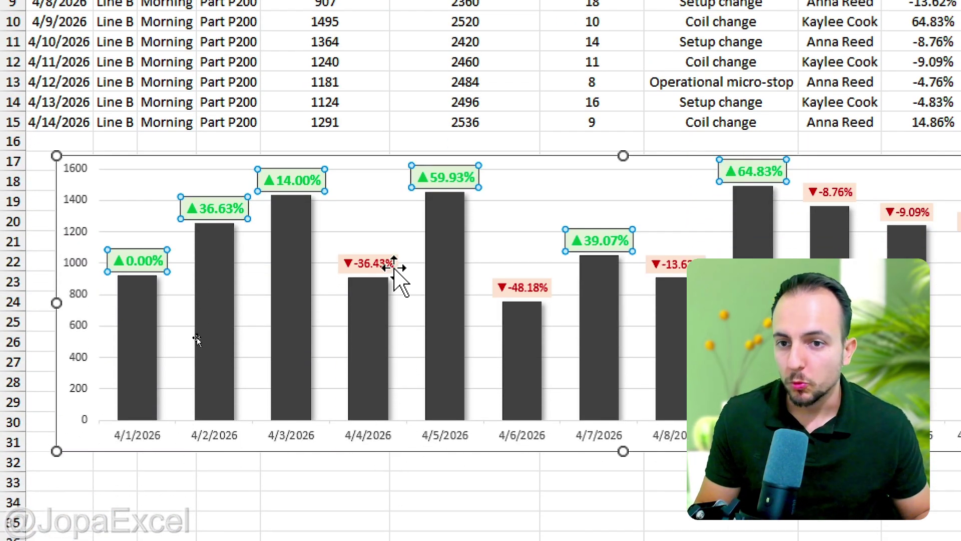
Step: Enlarge the font of the negative variation labels by two size steps, make them bold, and deselect the chart
{"action": "left_click", "coordinate": [394, 265]}
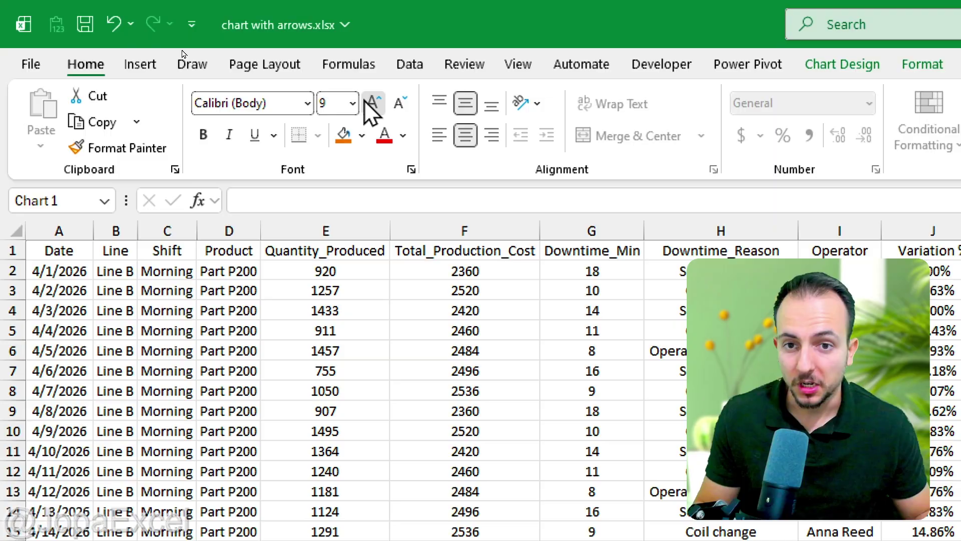
{"action": "left_click", "coordinate": [369, 103]}
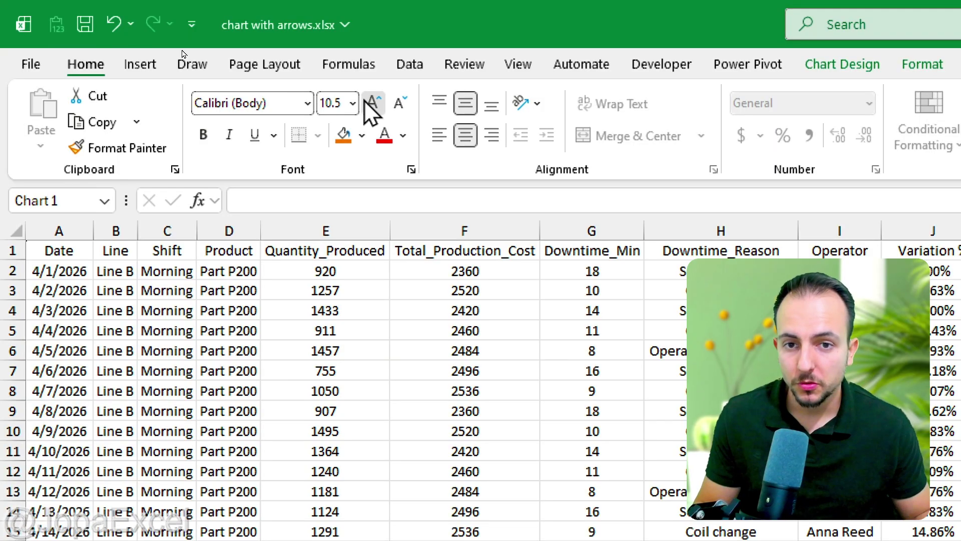
{"action": "left_click", "coordinate": [369, 104]}
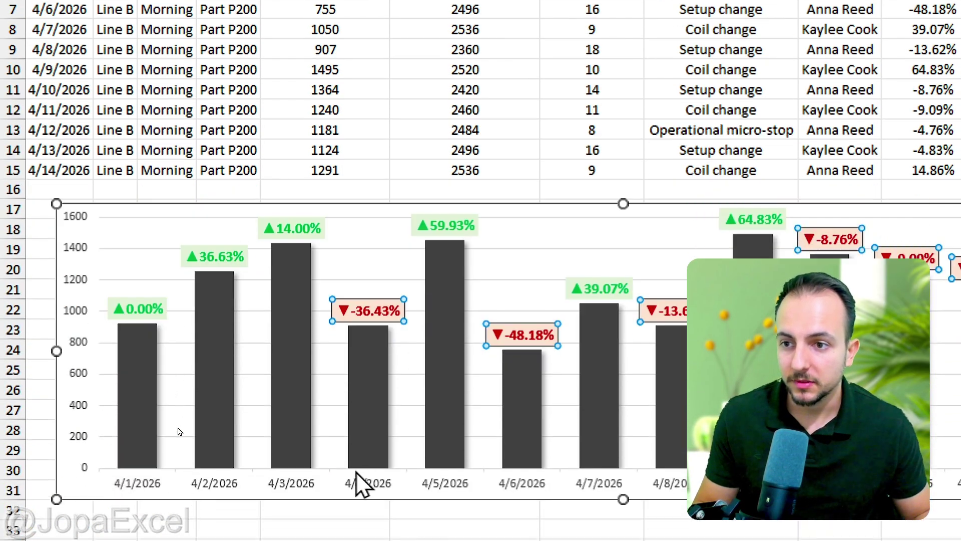
{"action": "left_click", "coordinate": [425, 464]}
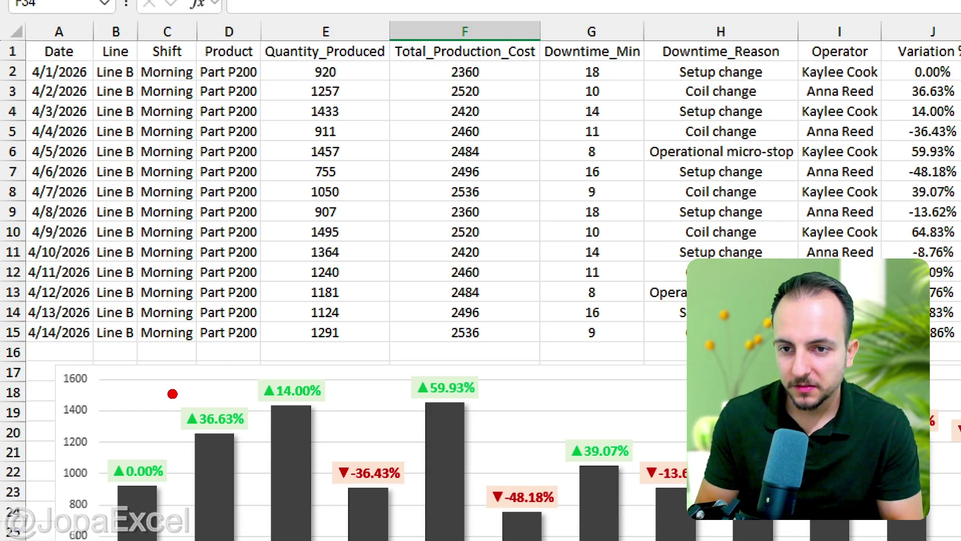
{"action": "mouse_move", "coordinate": [206, 373]}
{"action": "left_mouse_down"}
{"action": "mouse_move", "coordinate": [243, 448]}
{"action": "mouse_move", "coordinate": [226, 376]}
{"action": "left_mouse_up"}
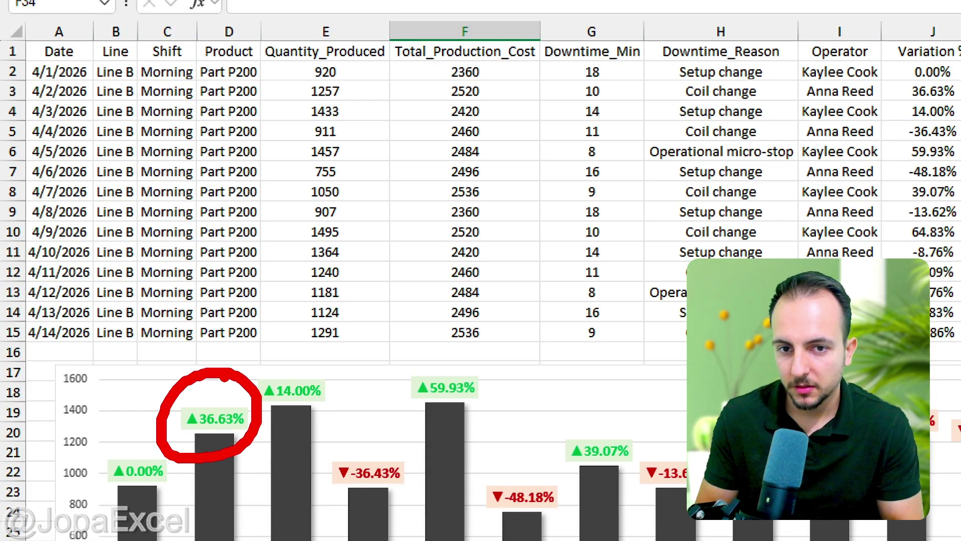
{"action": "key", "text": "e"}
{"action": "left_click_drag", "start_coordinate": [297, 74], "coordinate": [369, 111]}
{"action": "key", "text": "Escape"}
Step: Set the Quantity_Produced value for 4/2/2026 to 500 and return to cell A1
{"action": "left_click", "coordinate": [349, 85]}
{"action": "type", "text": "500"}
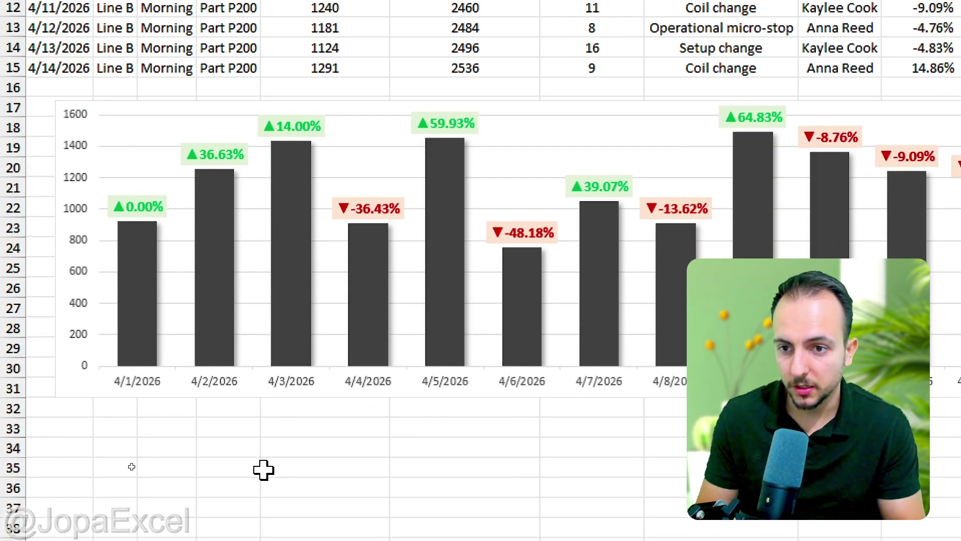
{"action": "key", "text": "Return"}
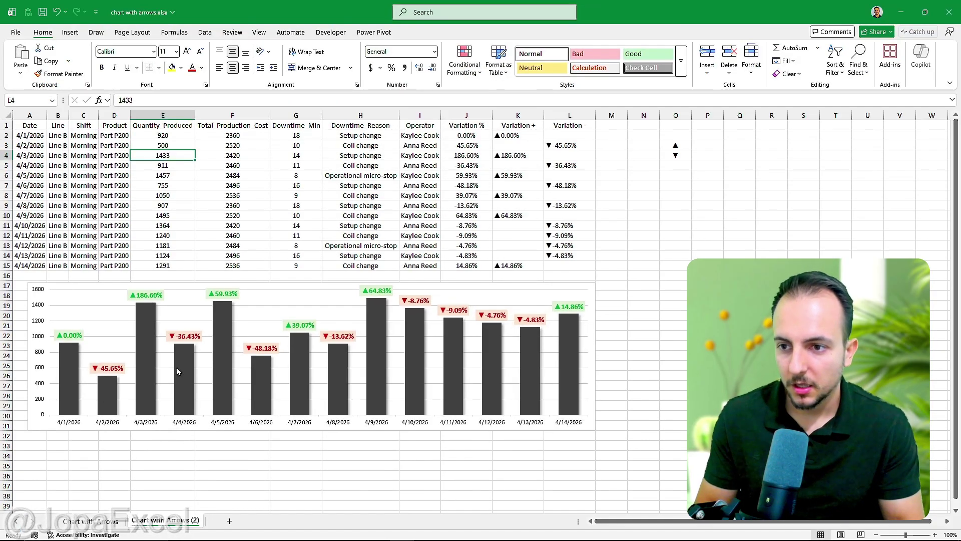
{"action": "left_click", "coordinate": [35, 124]}
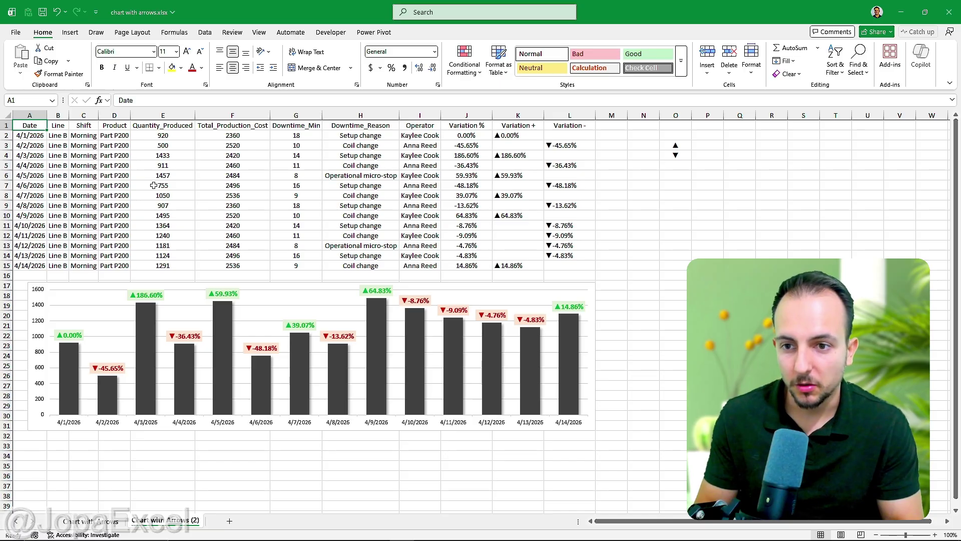